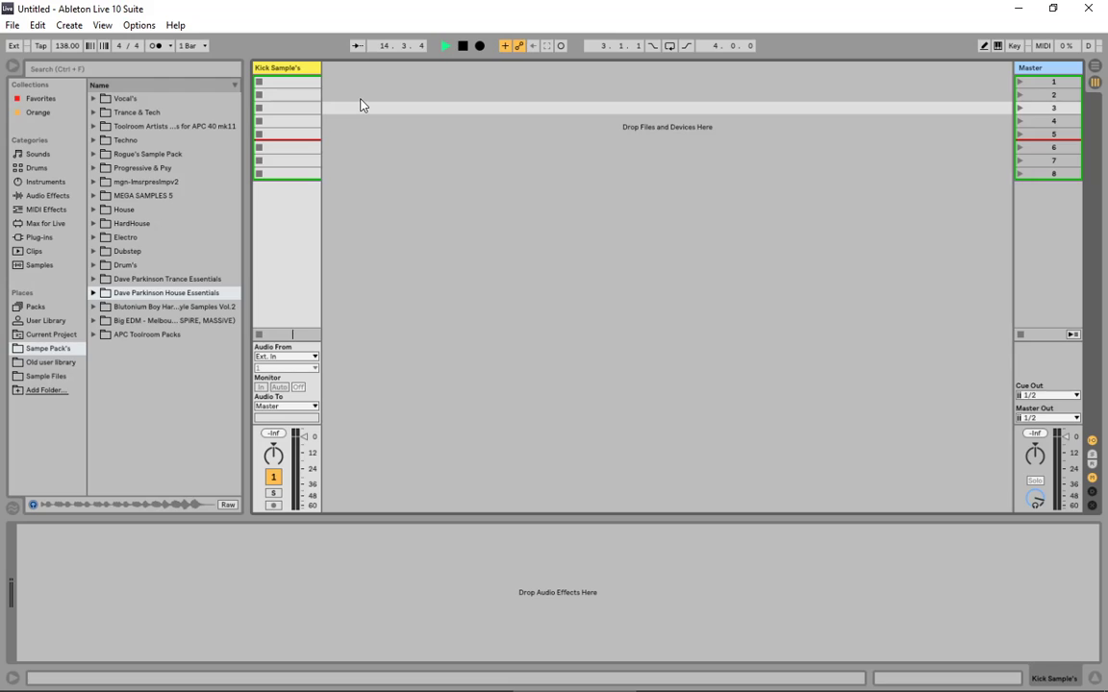
Insert a new MIDI track and load the Sylenth1 instrument from the Favorites collection onto it
right_click(361, 105)
left_click(413, 117)
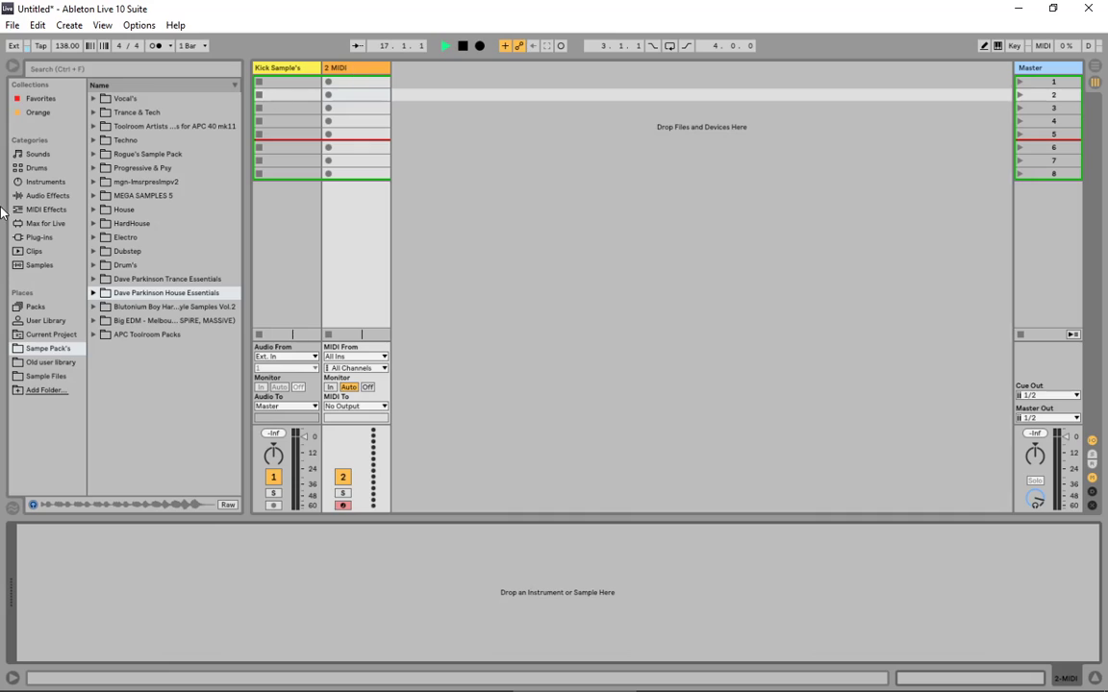
left_click(39, 100)
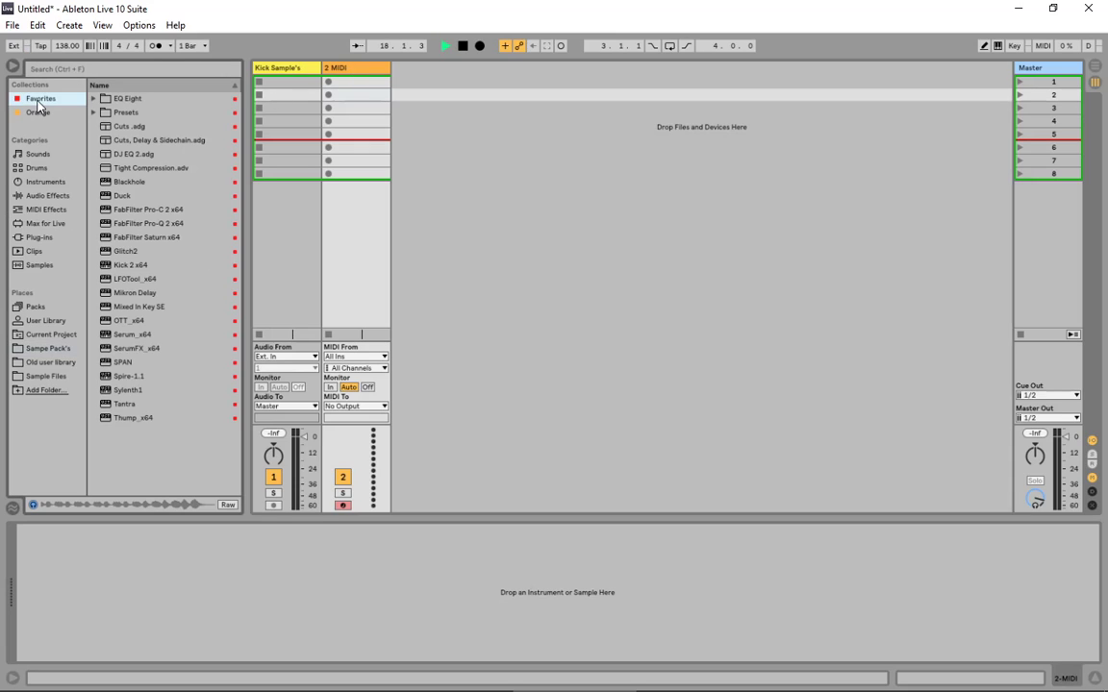
left_click_drag(128, 393, 362, 272)
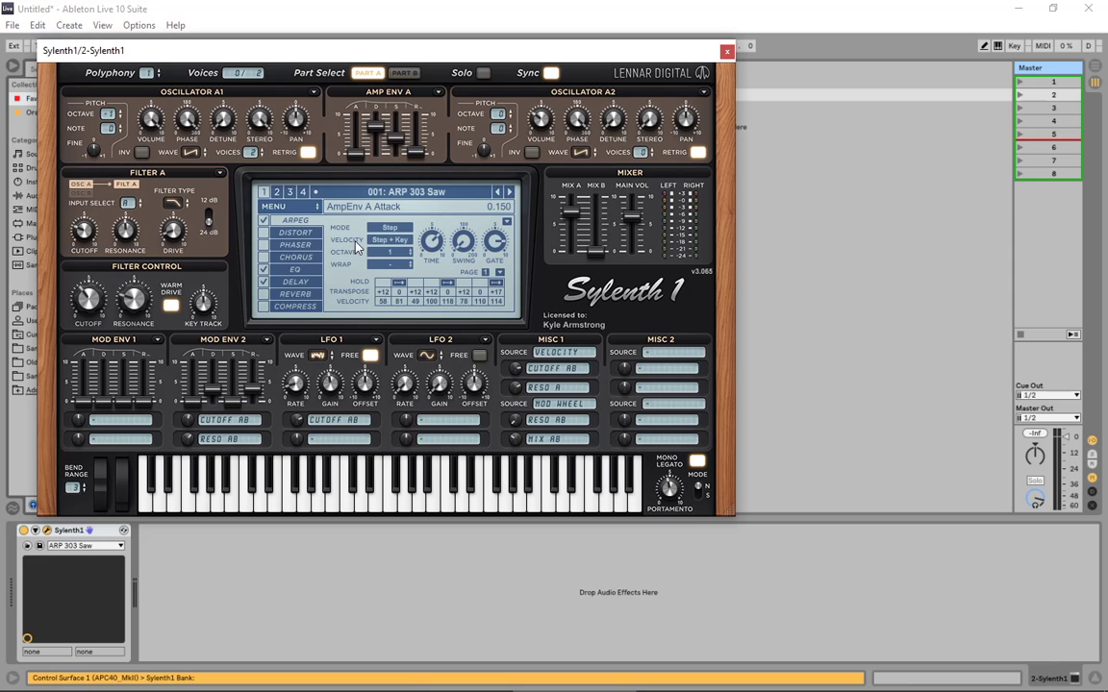
left_click_drag(432, 58, 642, 93)
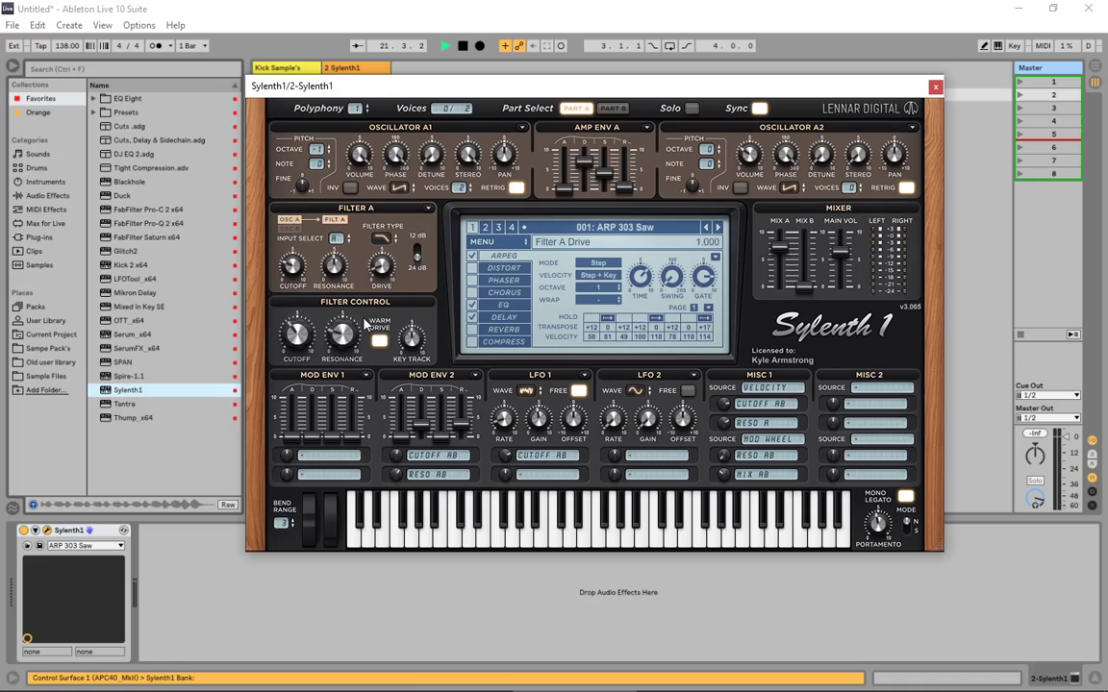
Load the preset 109: PD SunRise in Sylenth1
left_click(501, 243)
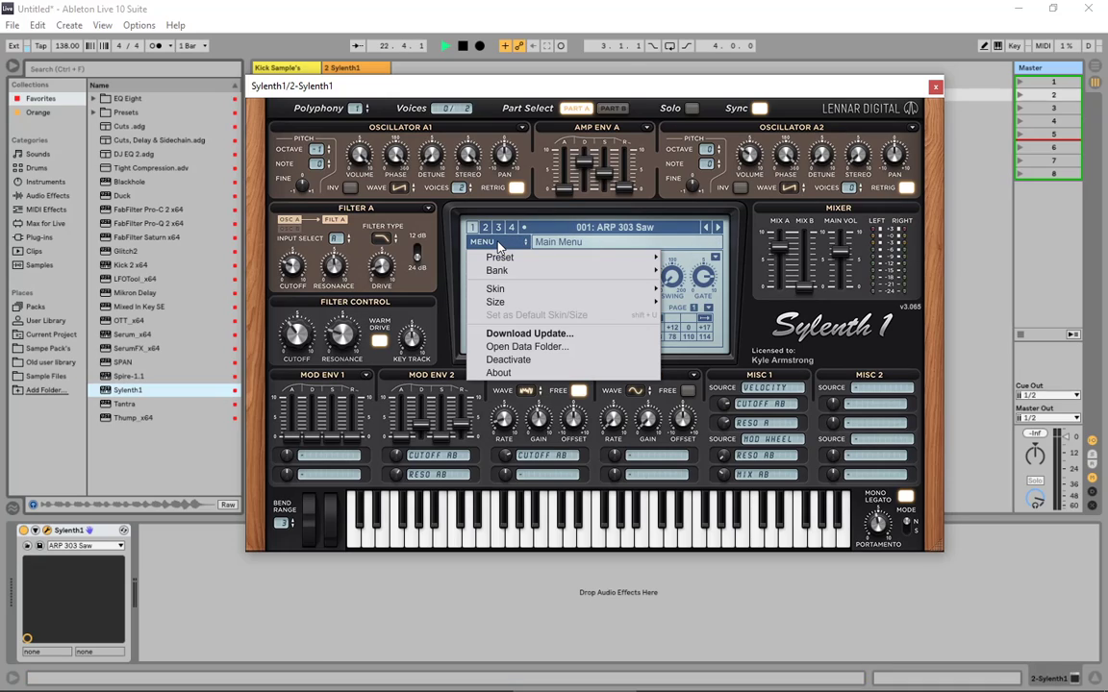
mouse_move(536, 257)
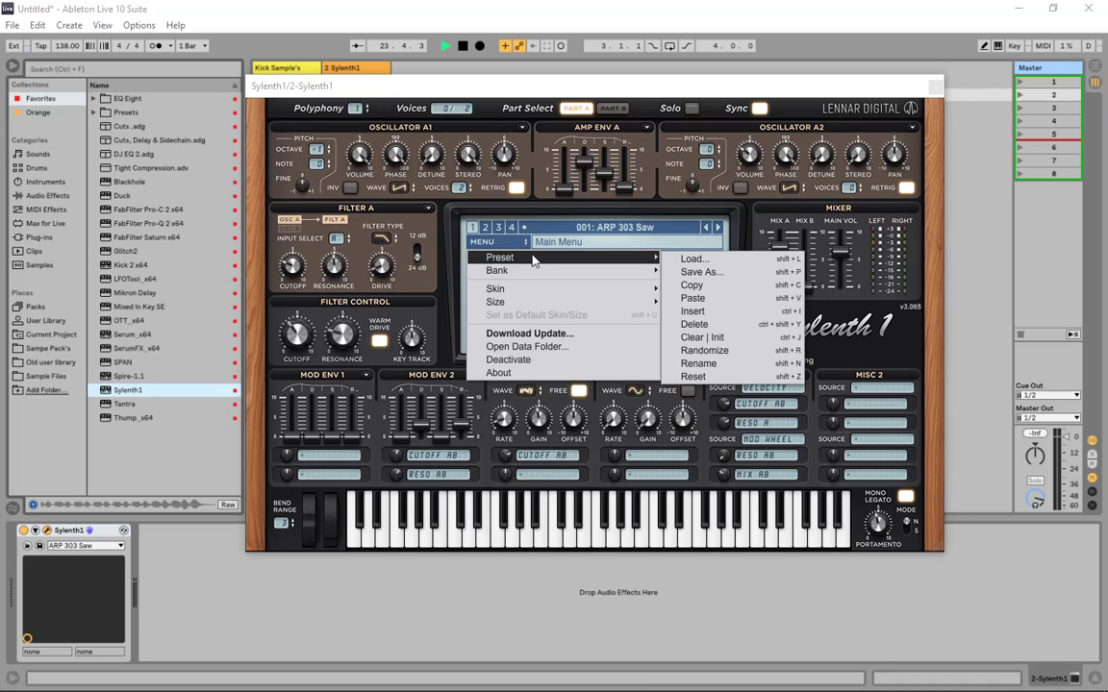
left_click(613, 226)
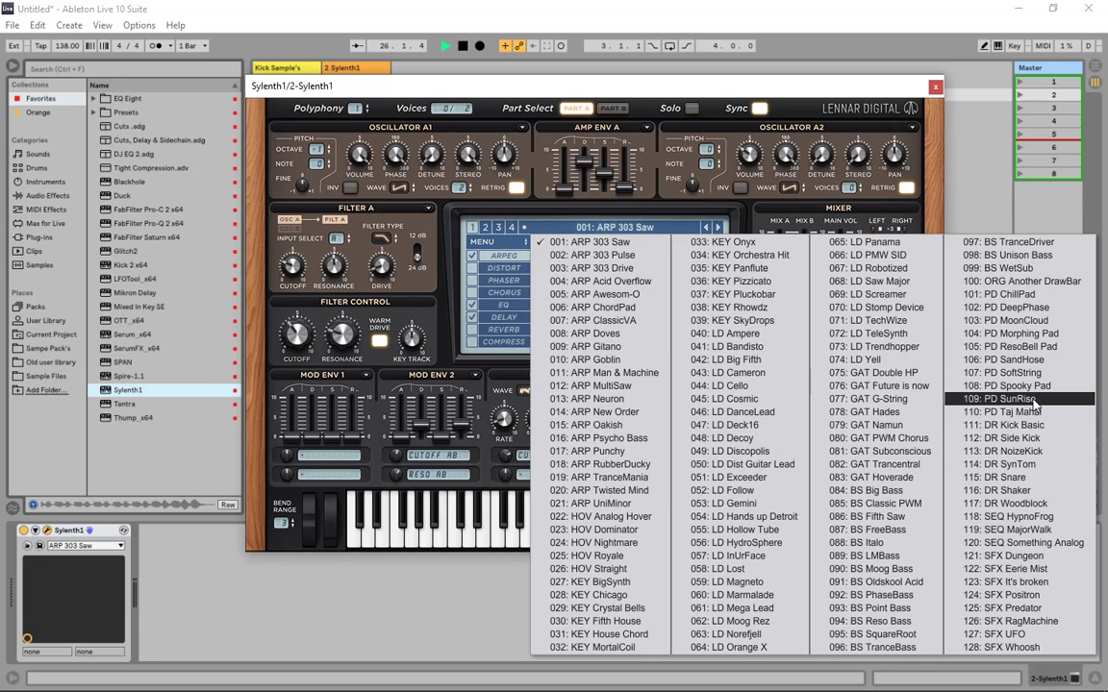
left_click(1010, 399)
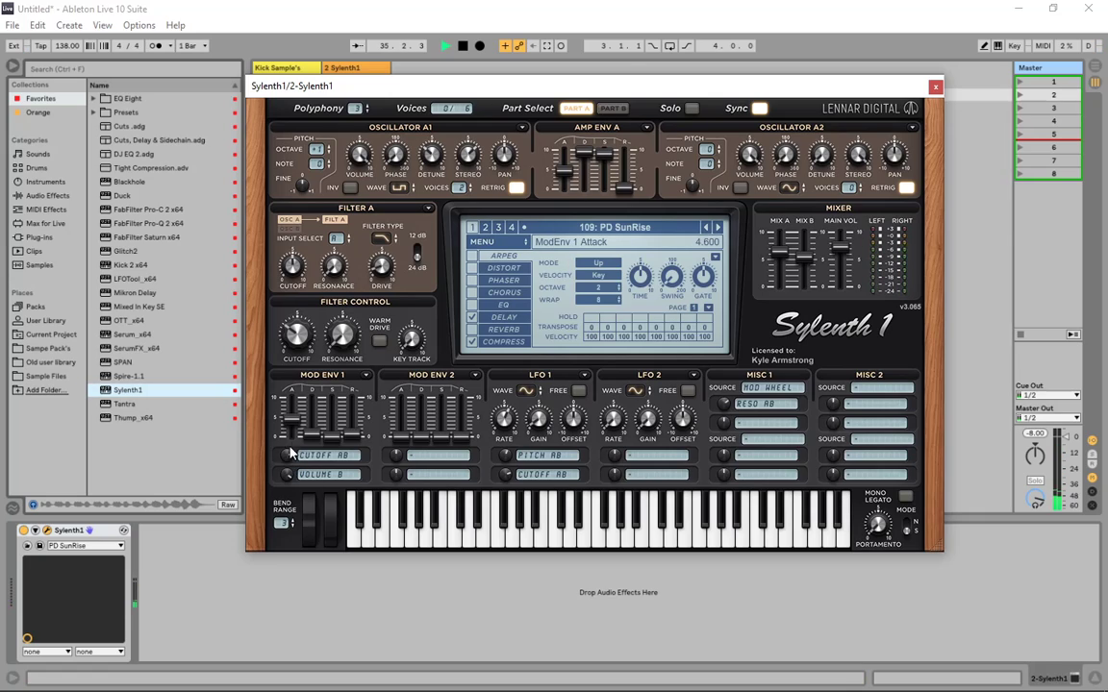
Raise Mod Env 1's decay and sustain in Sylenth1 and set the pitch bend range to 12
left_click_drag(311, 435, 357, 258)
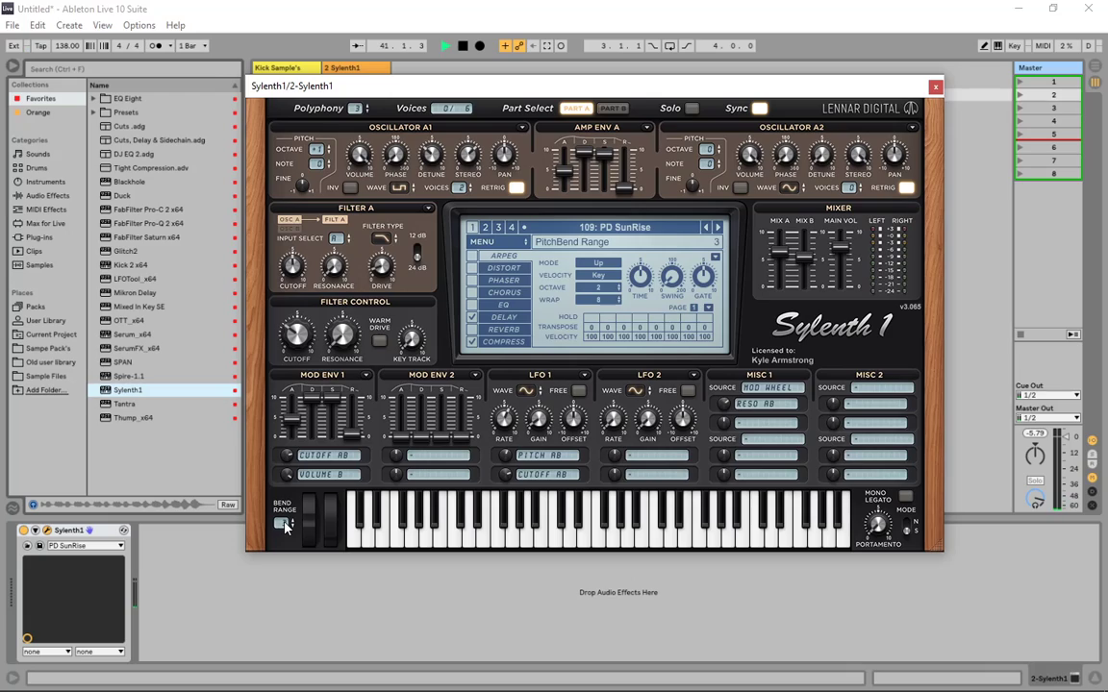
left_click_drag(286, 531, 294, 488)
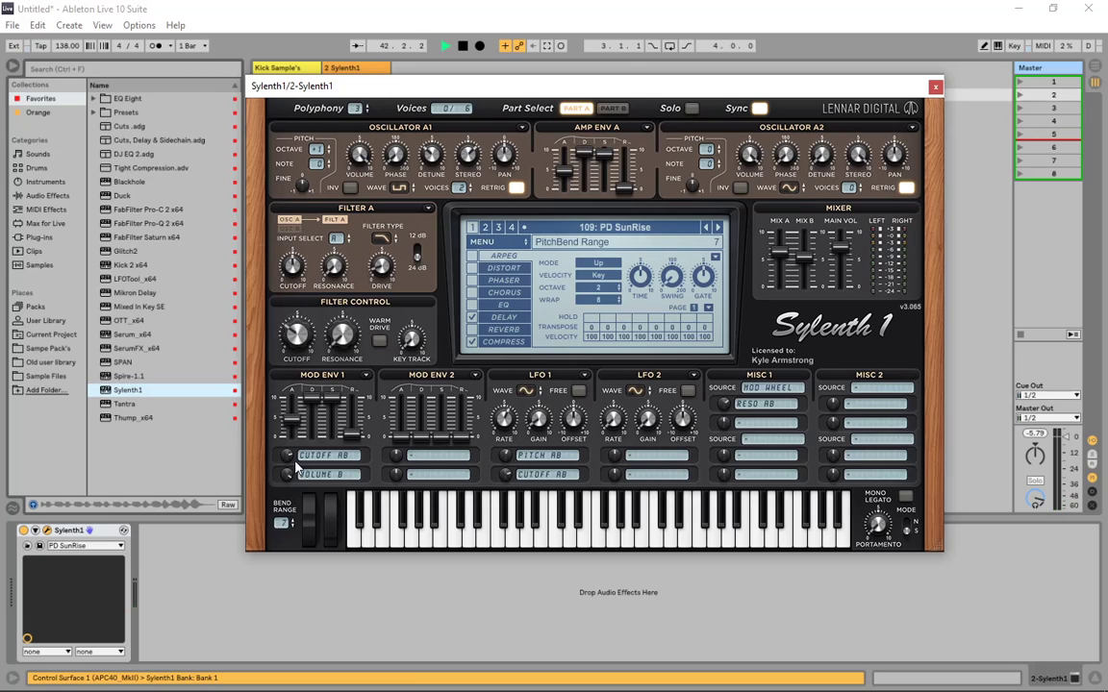
left_click_drag(300, 396, 301, 387)
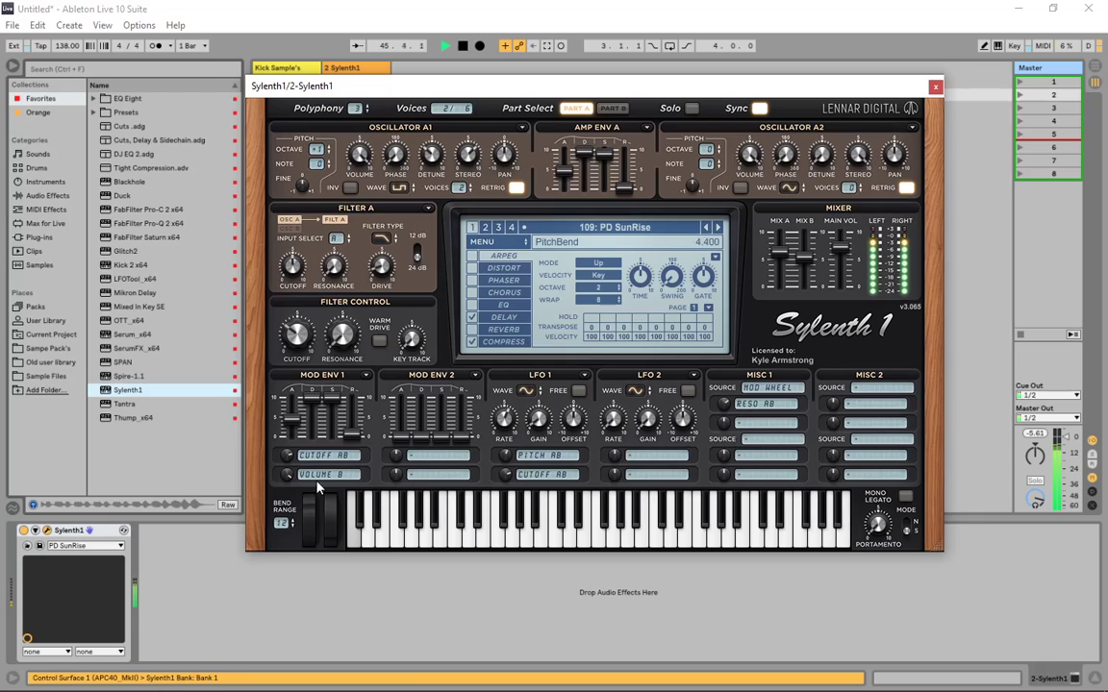
left_click_drag(320, 471, 319, 392)
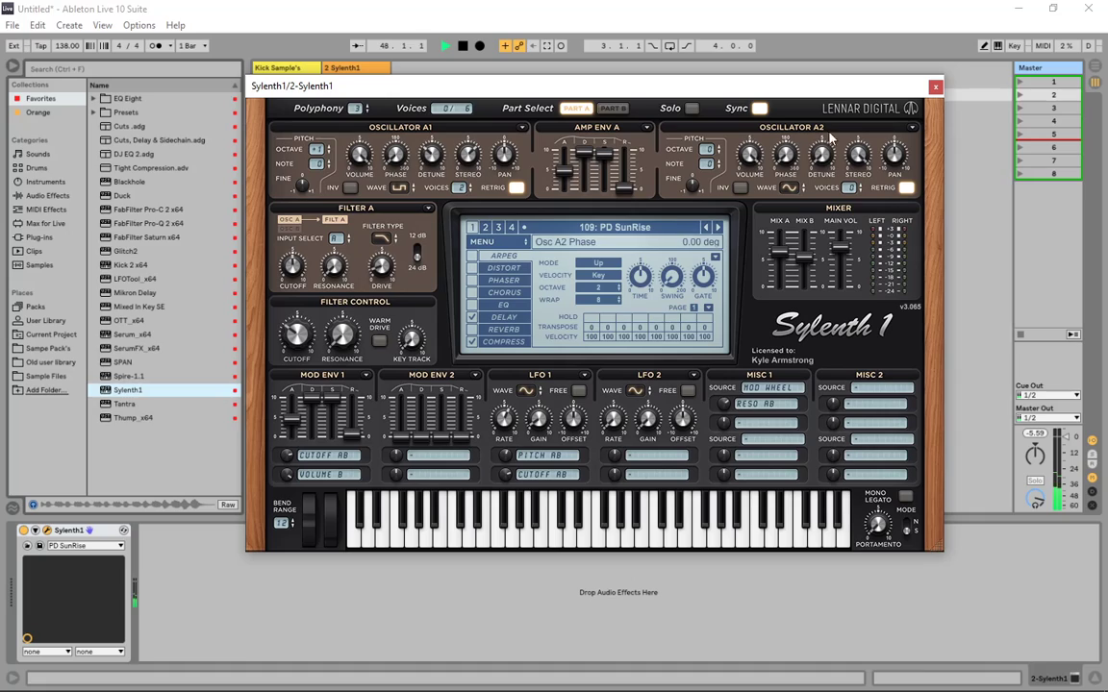
left_click(935, 87)
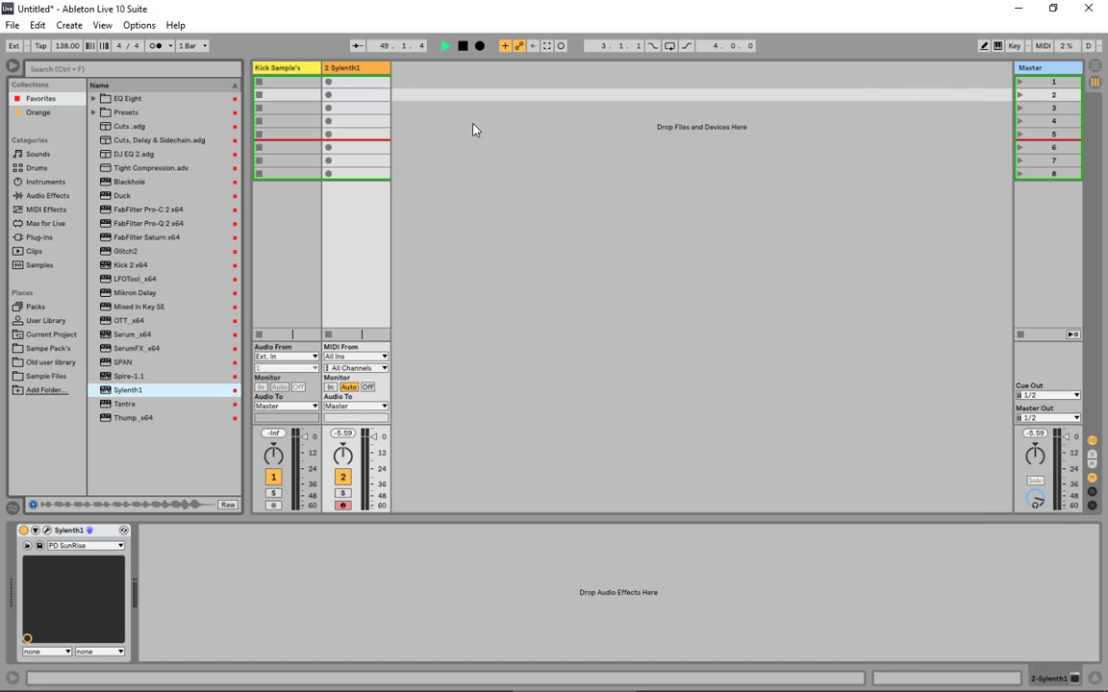
Switch to the Arrangement View and rename the Sylenth1 track as Pitch Riser
key("Tab")
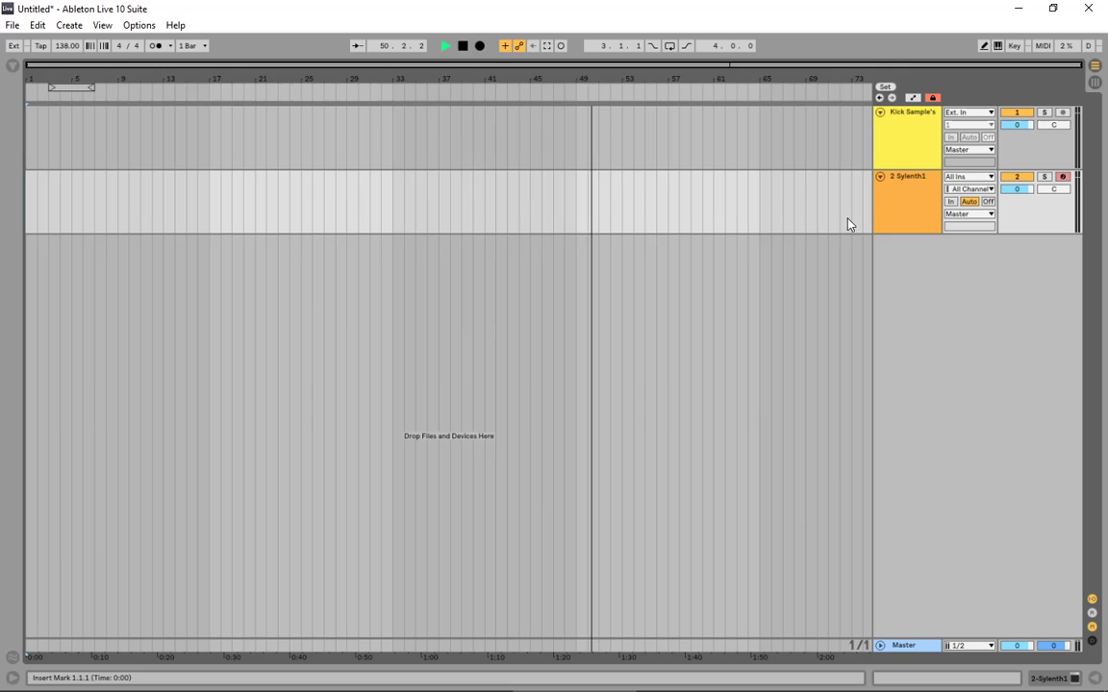
left_click(907, 210)
key("ctrl+r")
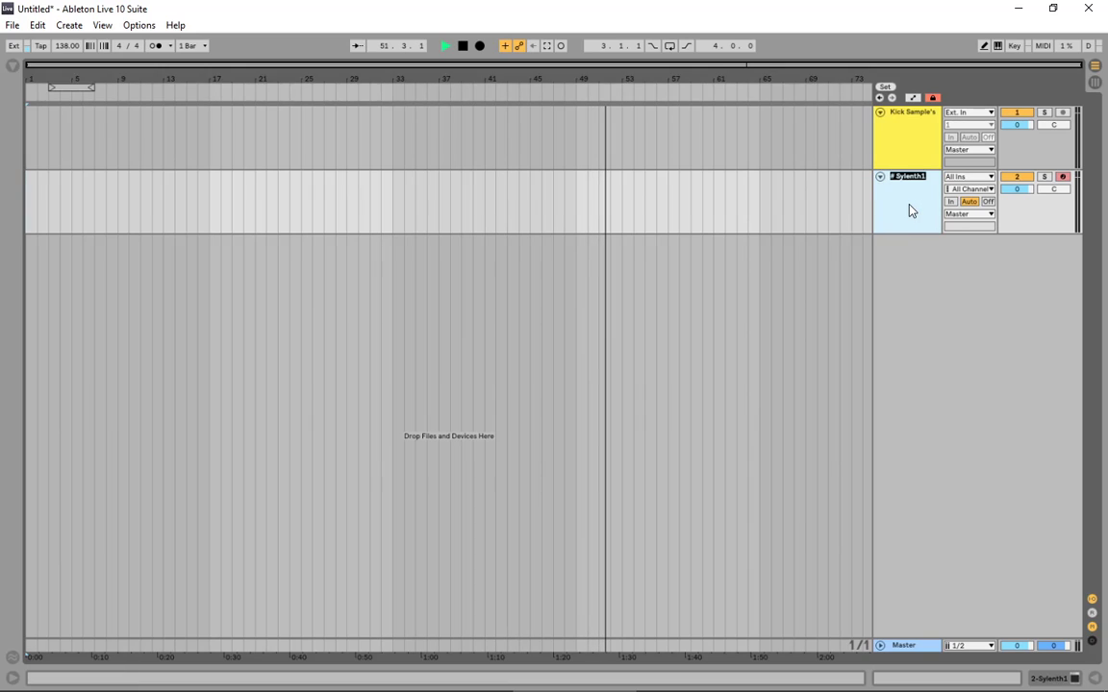
type("Pitch Ris")
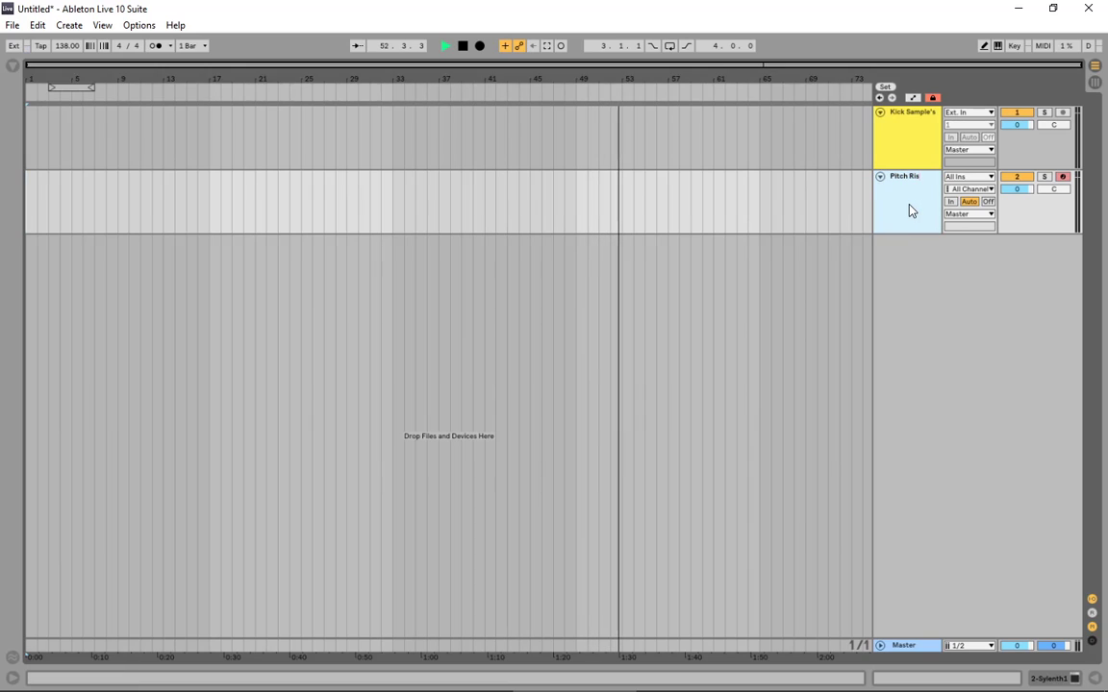
type("er")
key("Return")
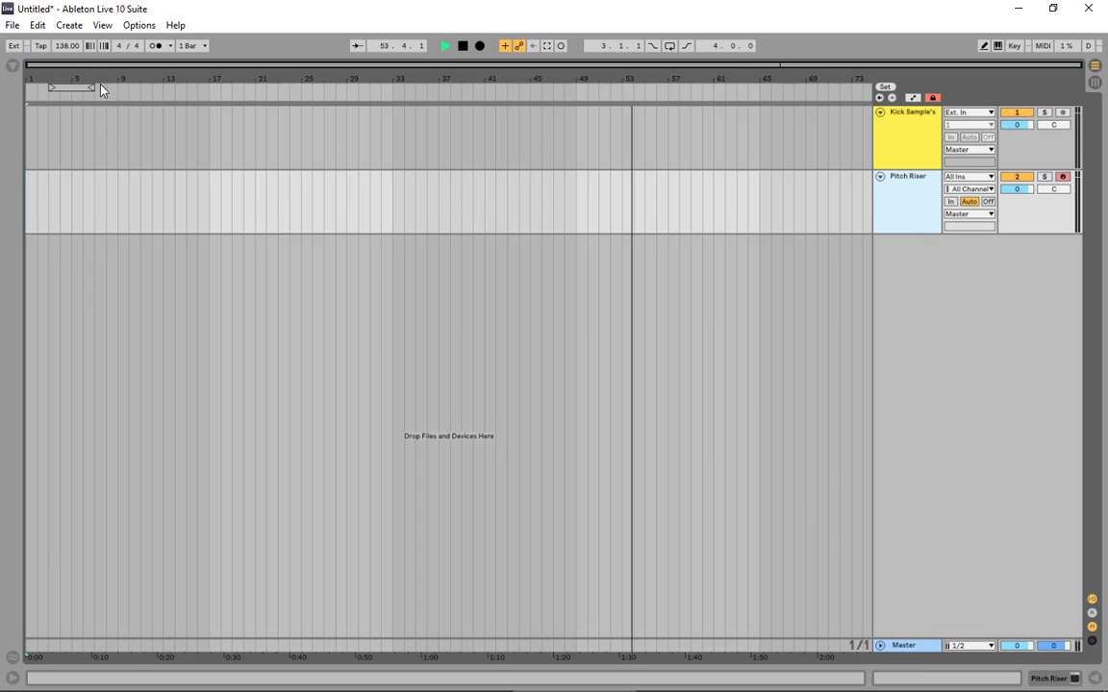
Create an empty 8-bar MIDI clip on the Pitch Riser track, from 1.1.1 to 9.1.1
left_click_drag(101, 89, 194, 231)
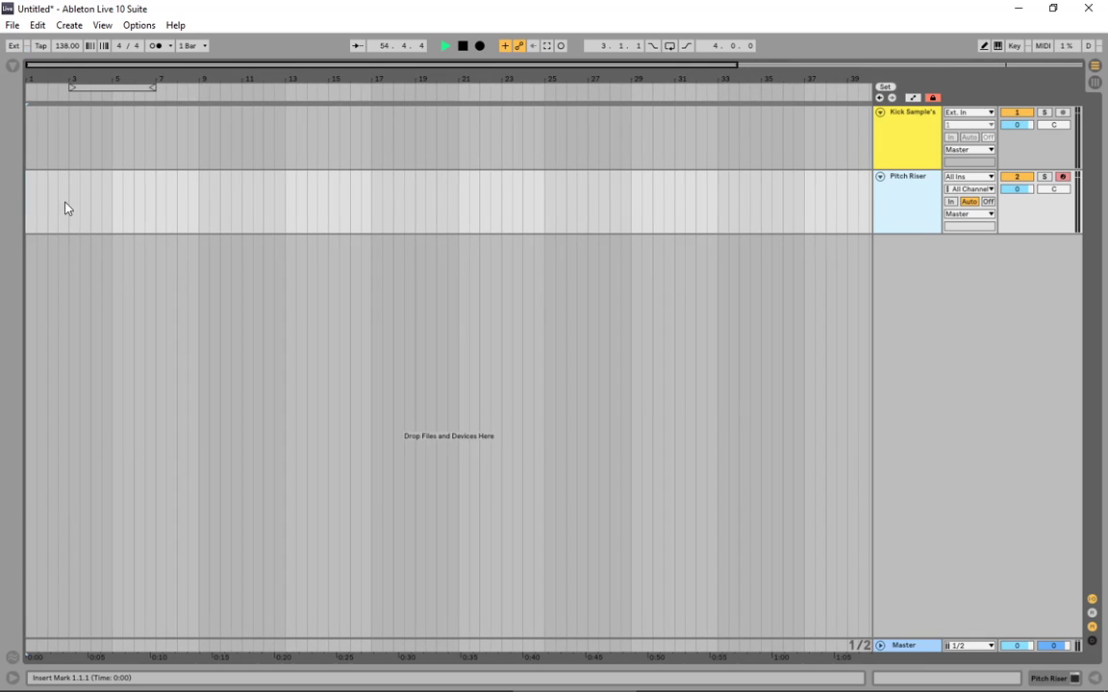
left_click_drag(27, 213, 185, 213)
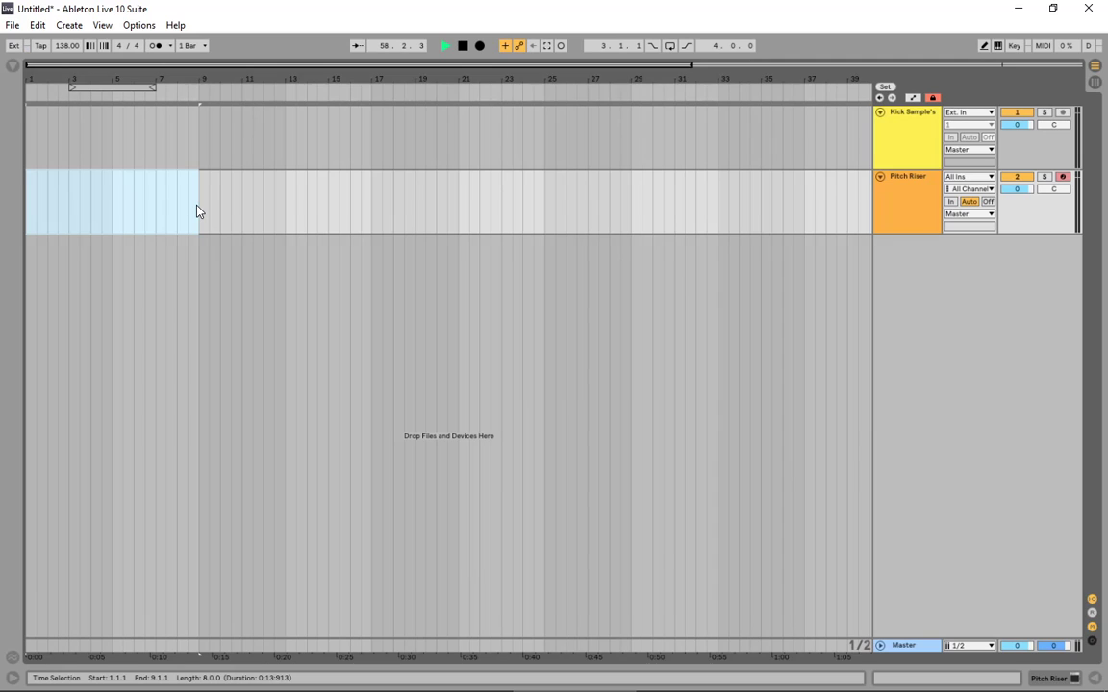
key("ctrl+shift+m")
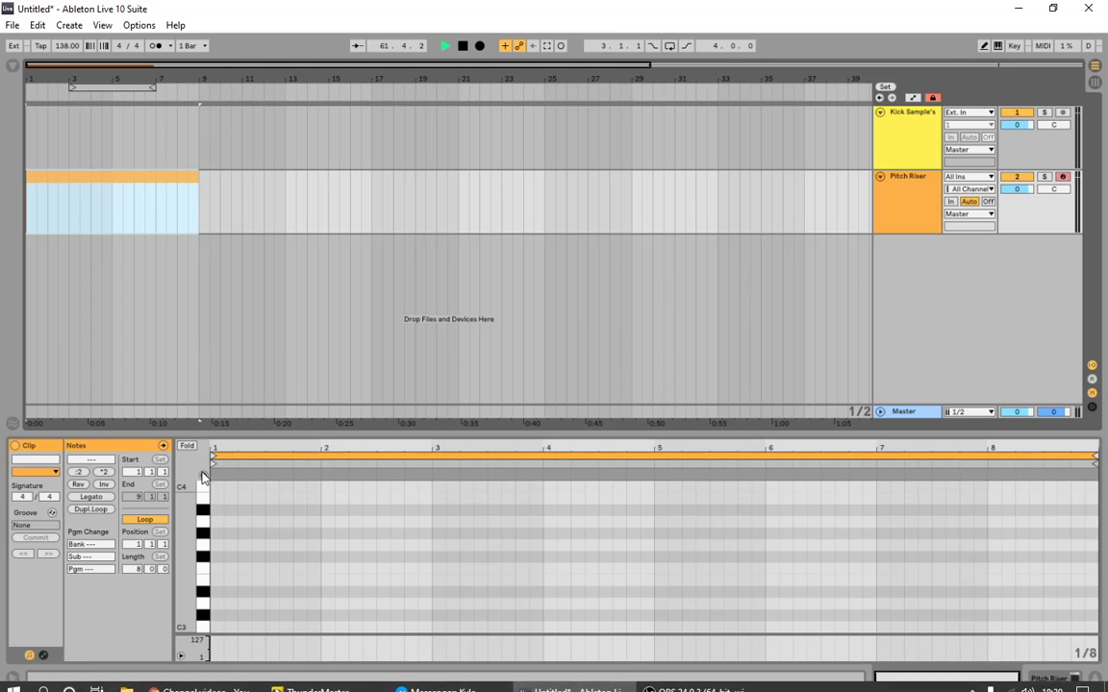
Add a sustained C1 note to the clip, running from 1.1.1 to 8.3.1
scroll(298, 580, "down", 2)
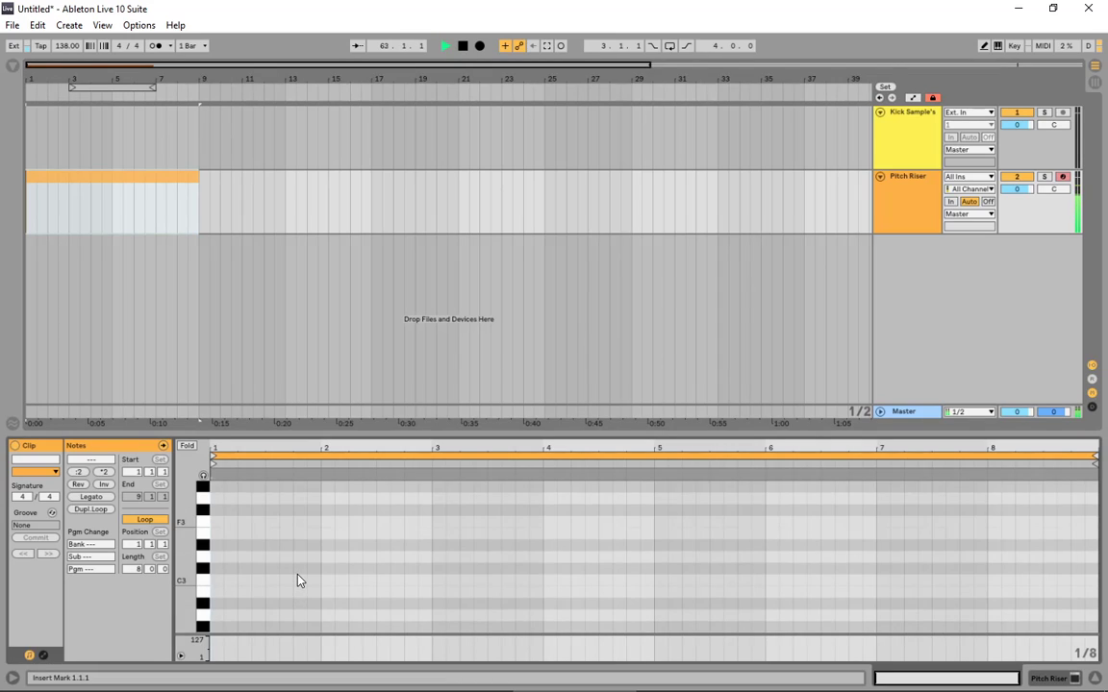
scroll(298, 580, "down", 6)
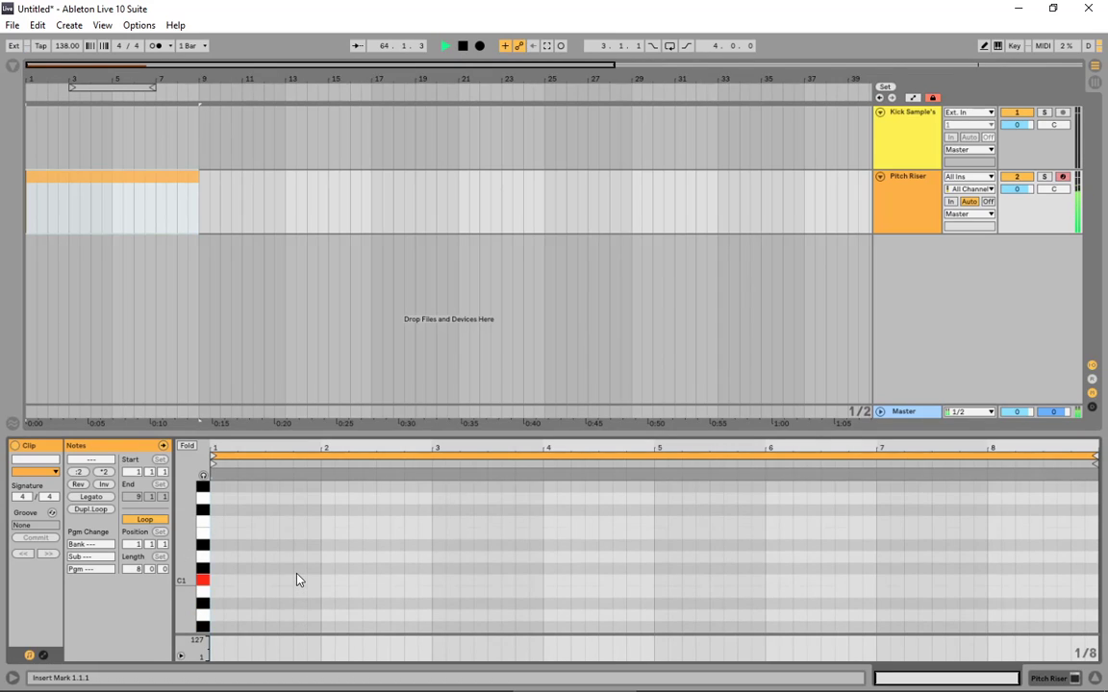
double_click(218, 583)
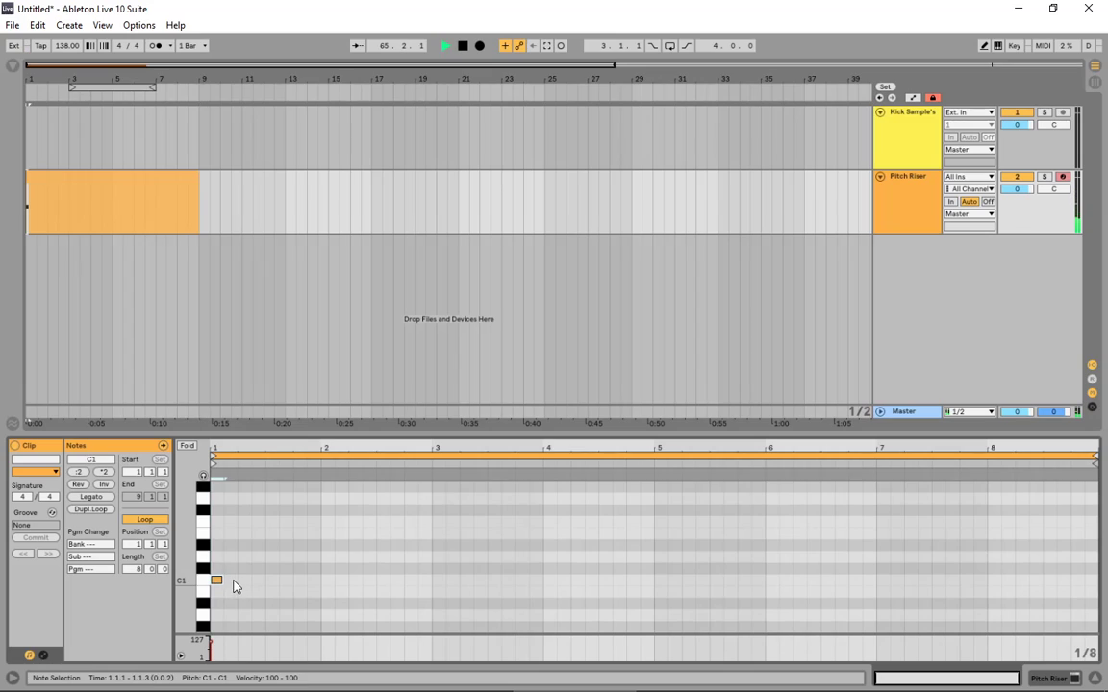
left_click_drag(222, 581, 1092, 520)
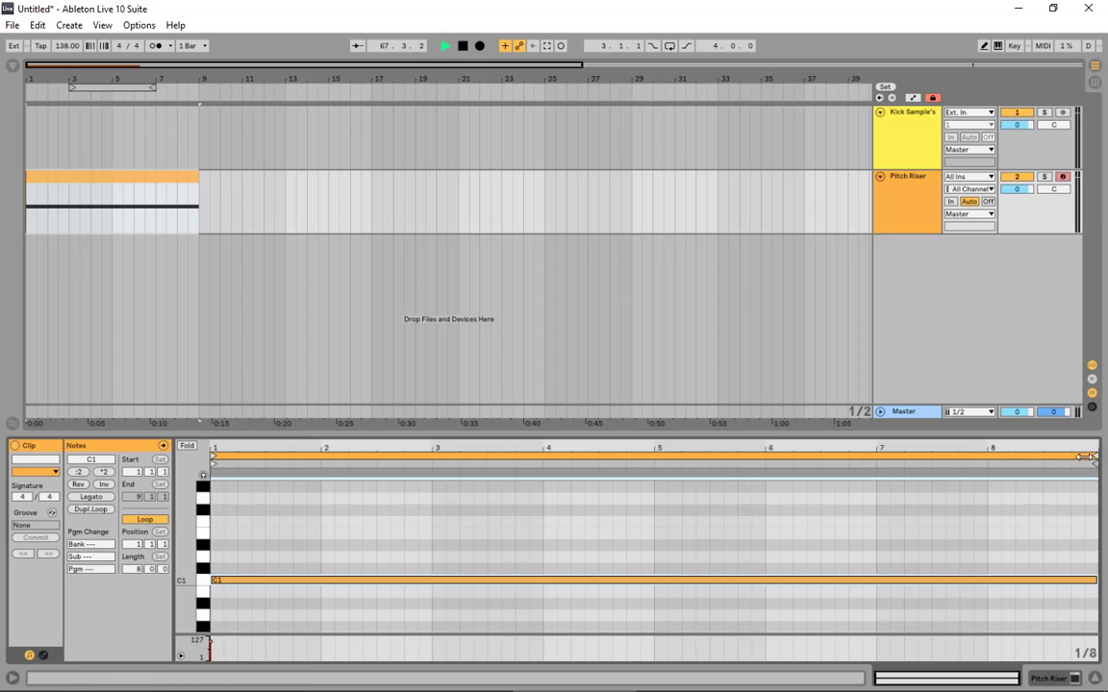
left_click_drag(1101, 584, 1042, 576)
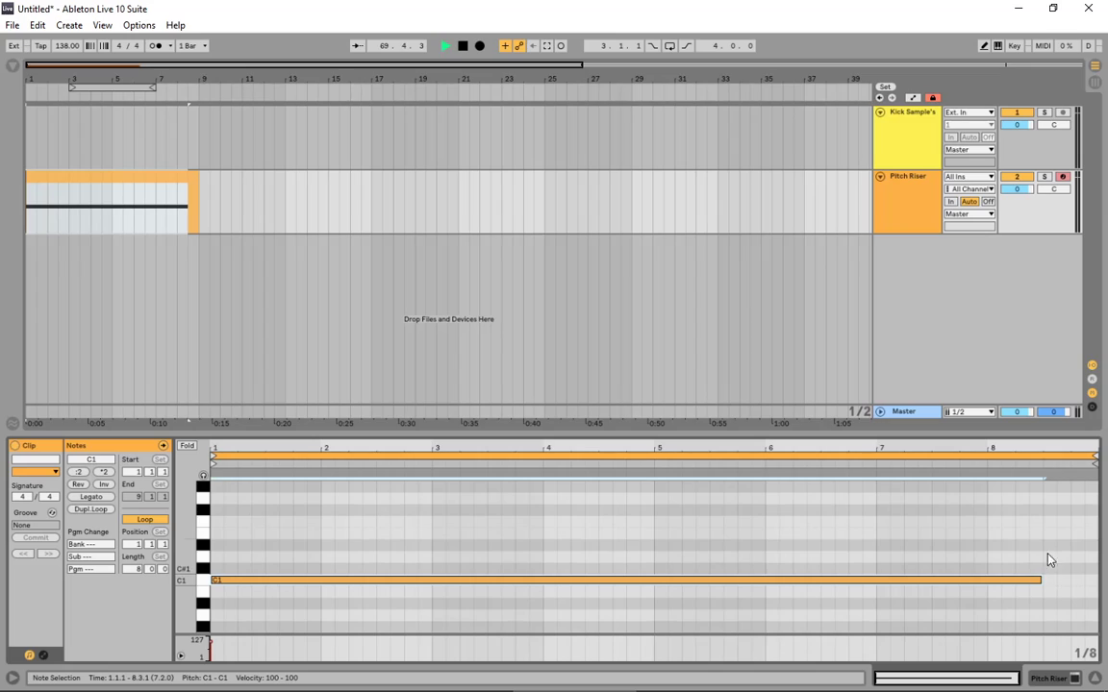
Reopen the Sylenth1 window from the Pitch Riser track's device chain and move its pitch bend wheel to make PitchBend available for automation
left_click(173, 191)
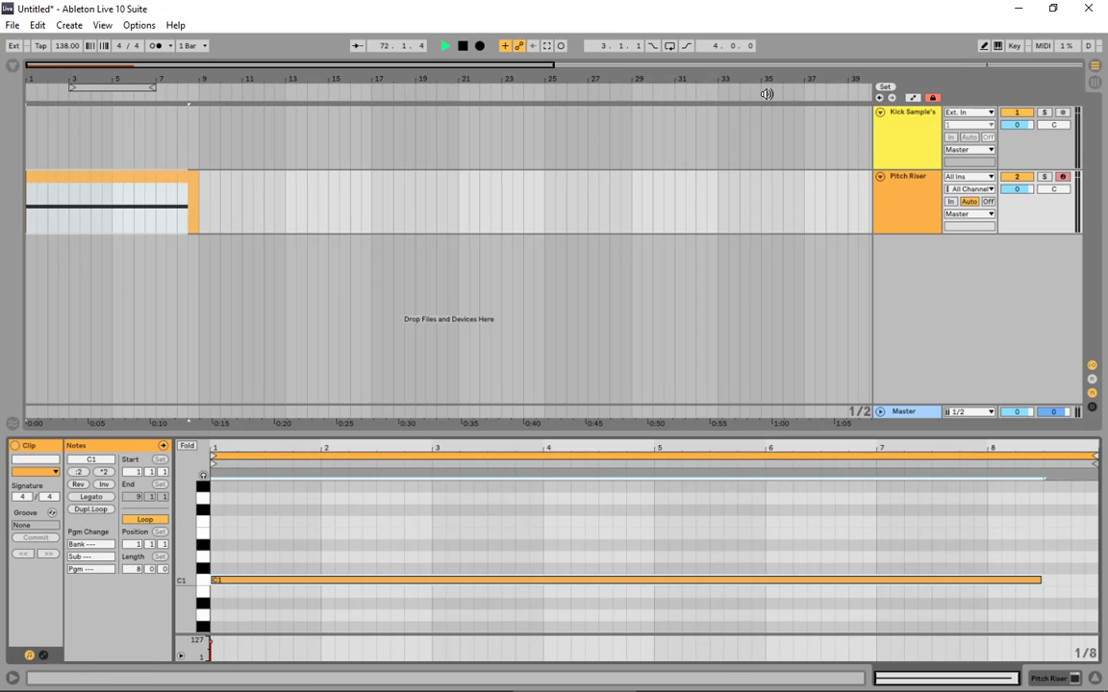
left_click(918, 182)
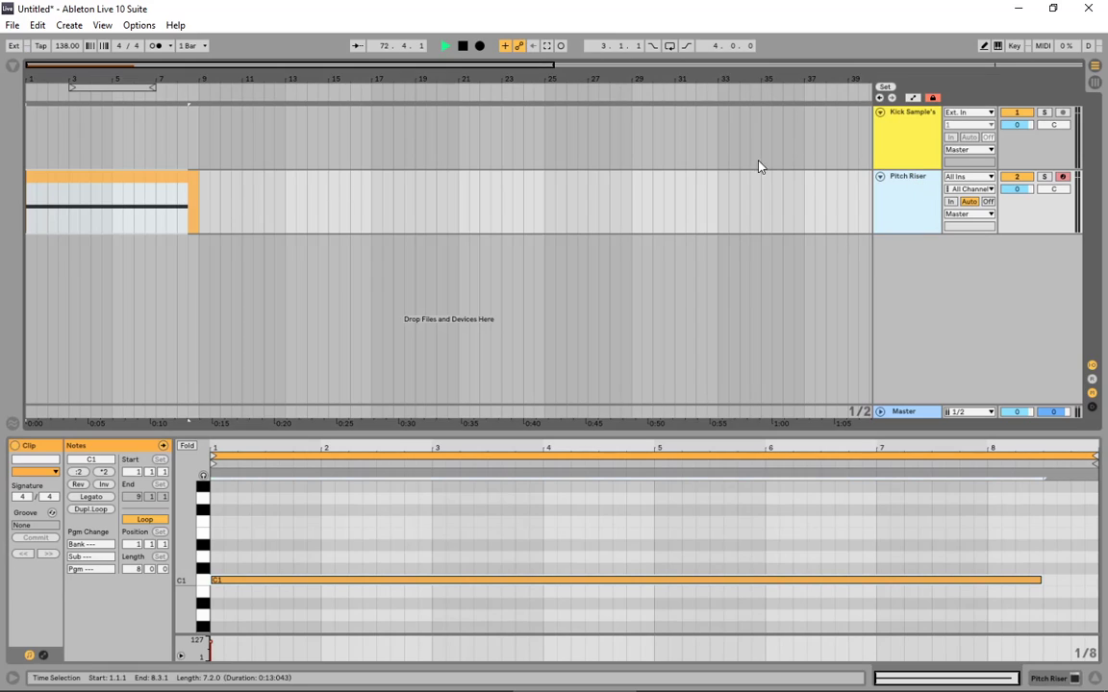
left_click(8, 70)
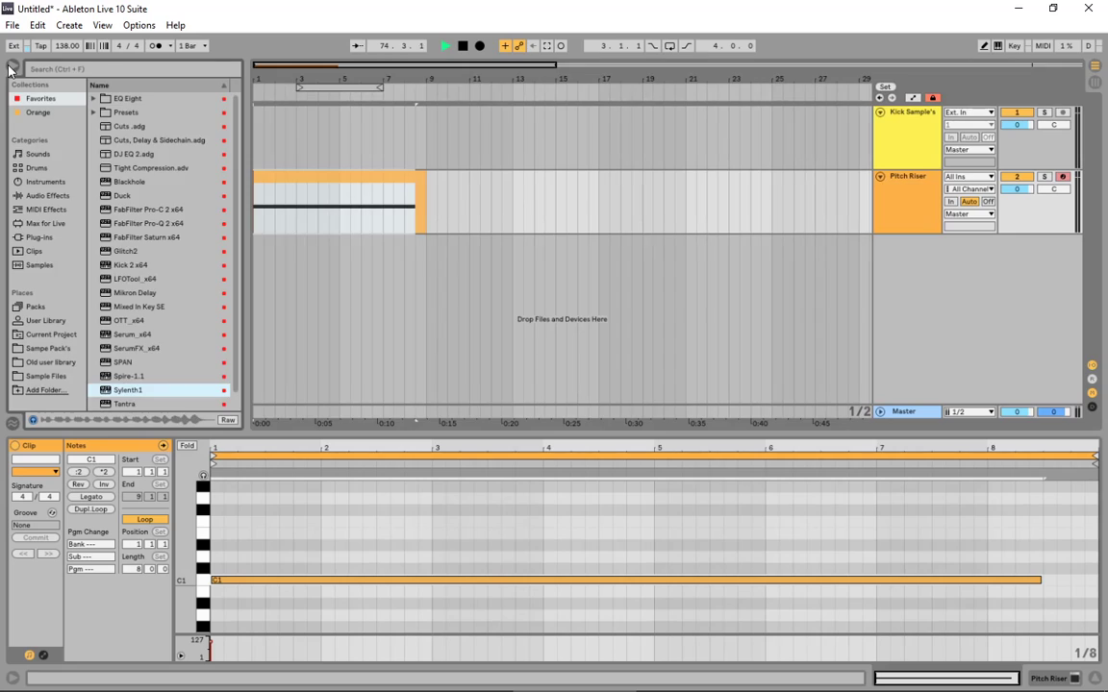
left_click(8, 69)
left_click(904, 214)
double_click(904, 215)
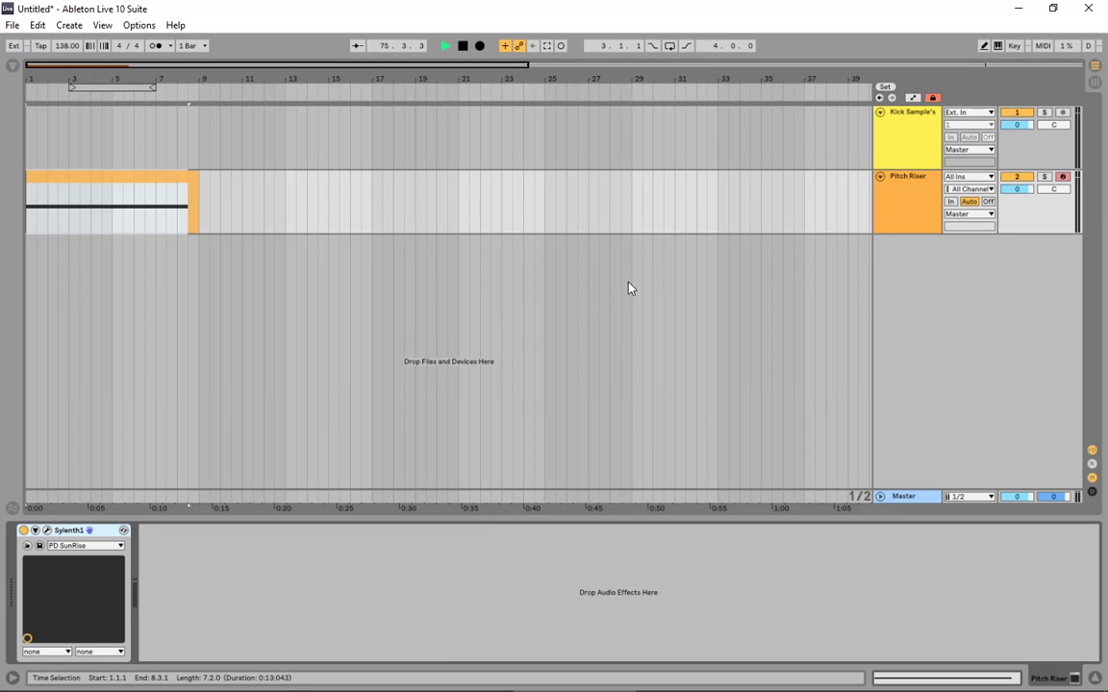
left_click(48, 531)
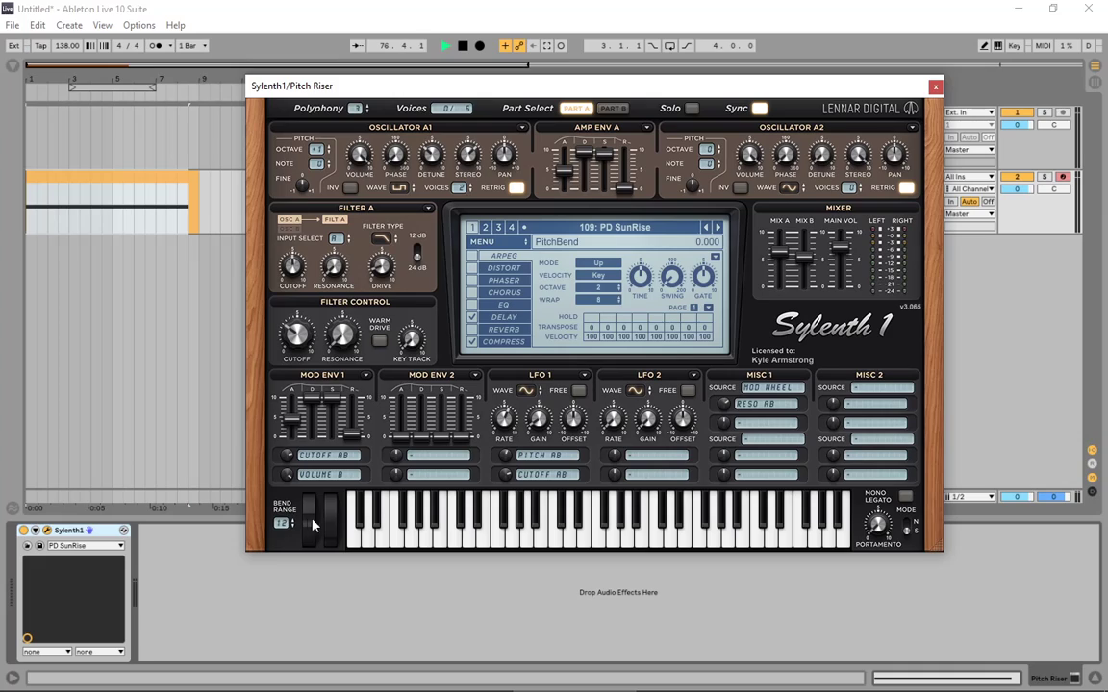
left_click_drag(314, 514, 313, 561)
left_click_drag(891, 88, 899, 201)
left_click(942, 203)
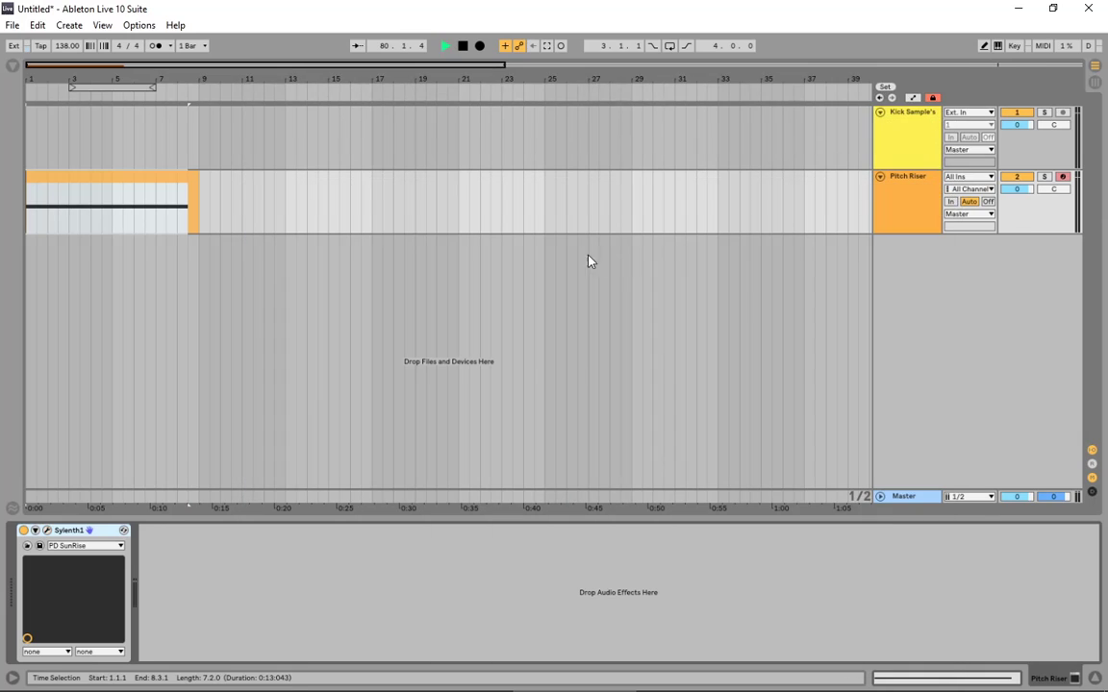
Draw PitchBend automation on the Pitch Riser track, rising from the clip start to a peak at the note's end and returning to centre at bar 13
key("a")
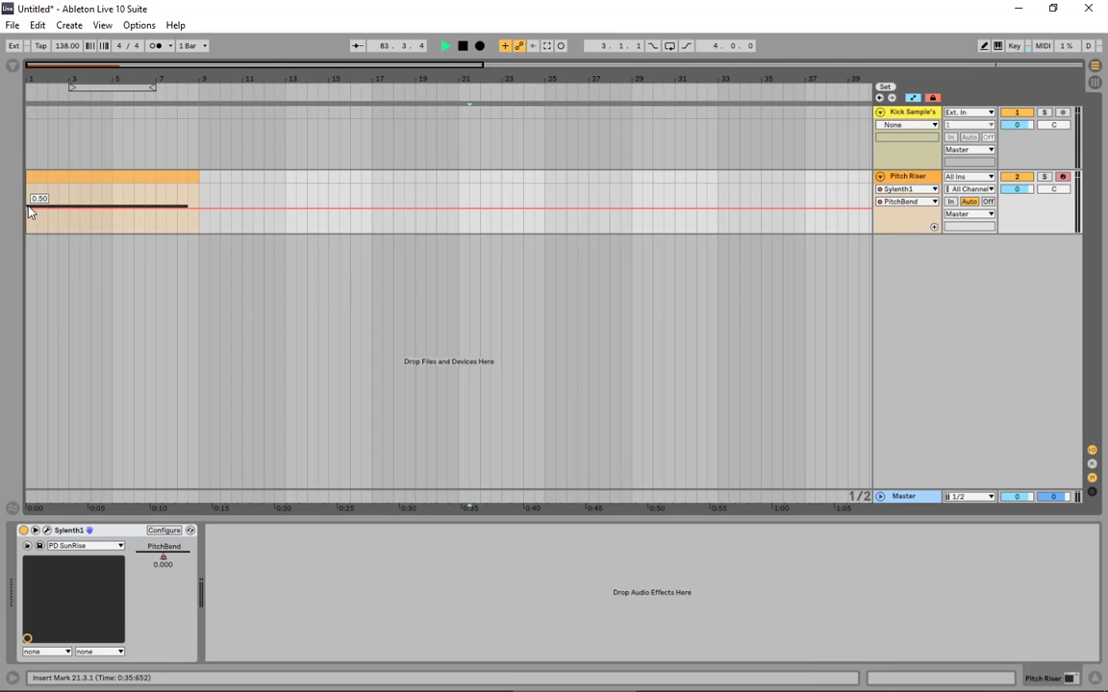
left_click(280, 207)
left_click_drag(199, 217, 187, 182)
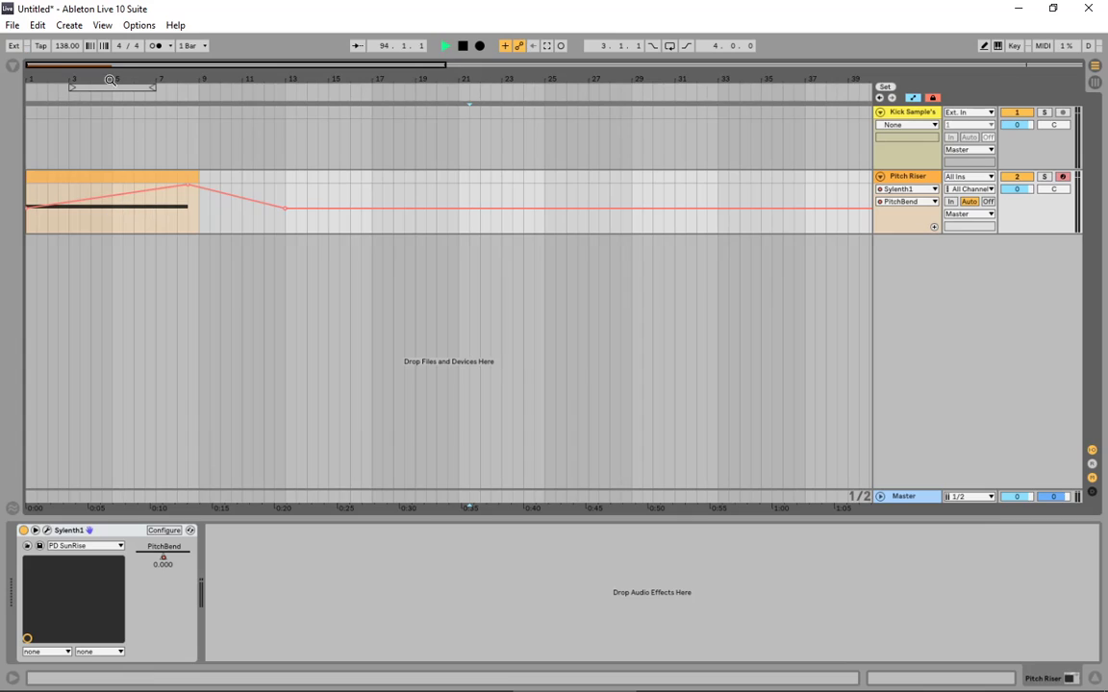
Set the loop region to 8 bars starting at 1.1.1 and audition the riser, stopping playback at the end
left_click_drag(113, 86, 199, 96)
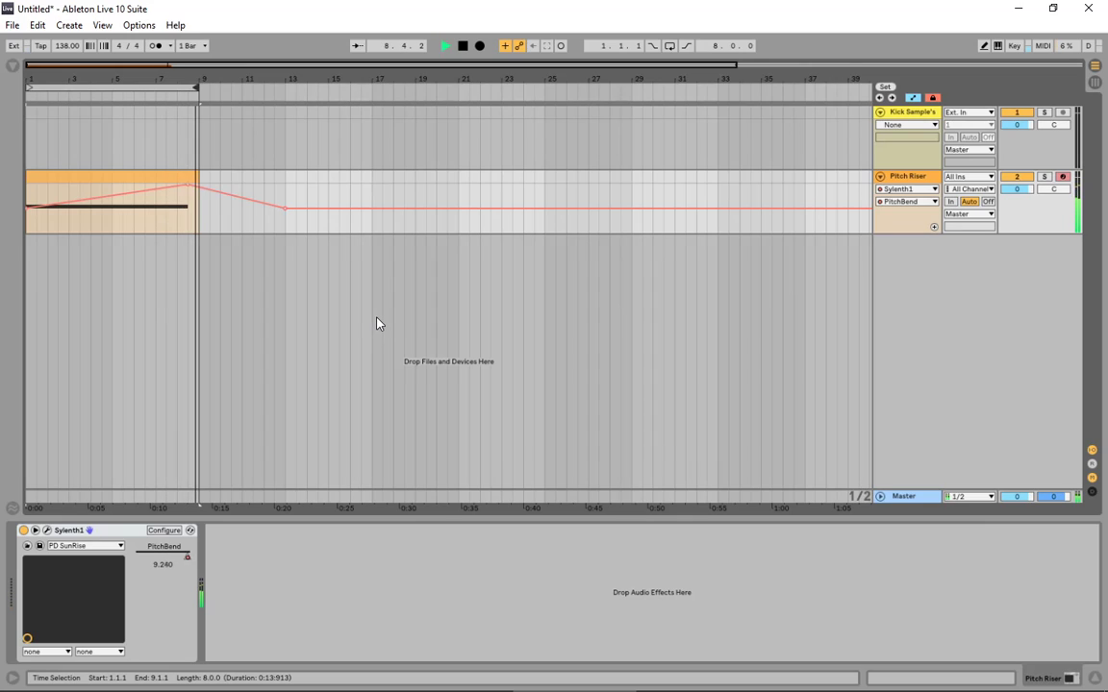
key("space")
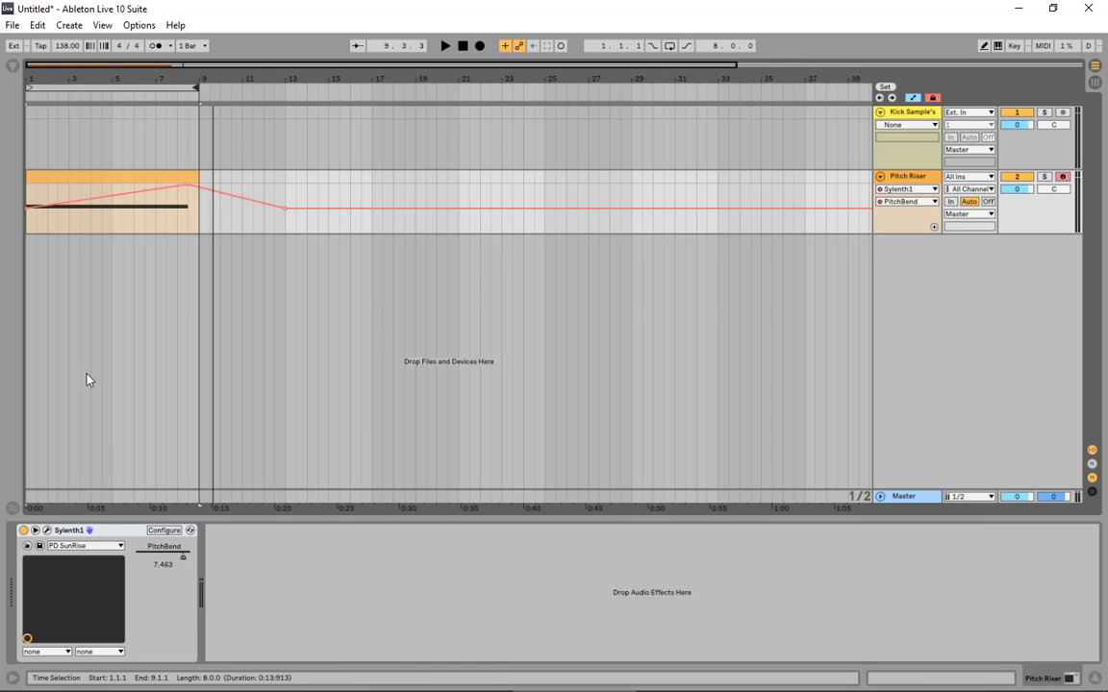
Add an Auto Filter to the Pitch Riser track and set it to a band-pass with a 12 dB slope
left_click(13, 67)
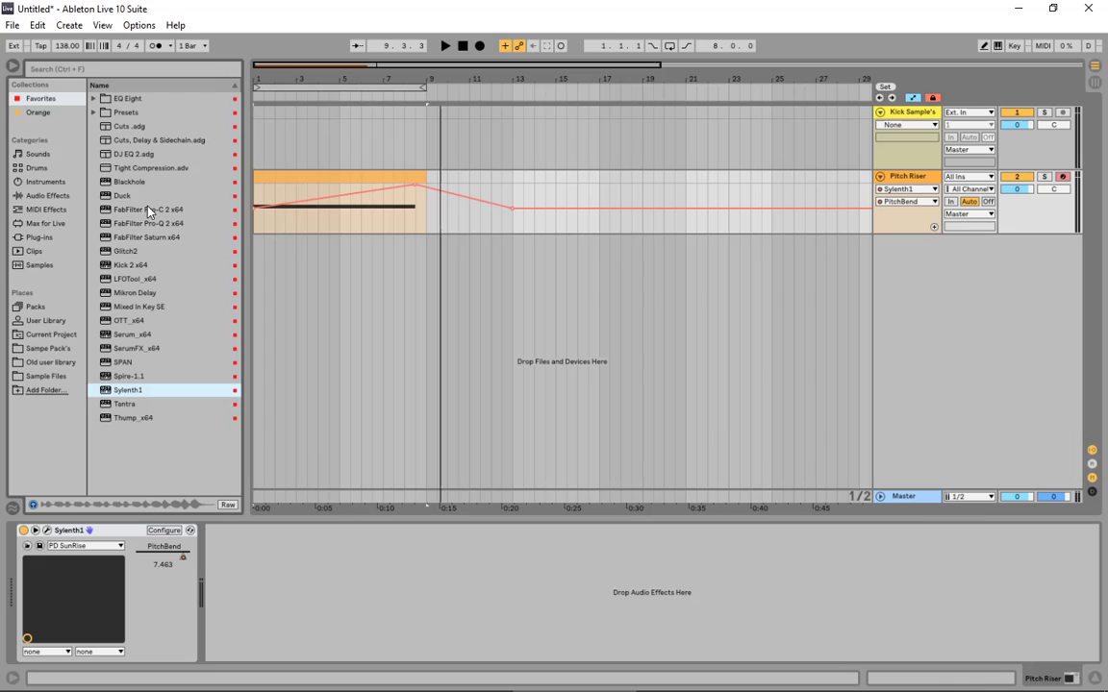
left_click(56, 197)
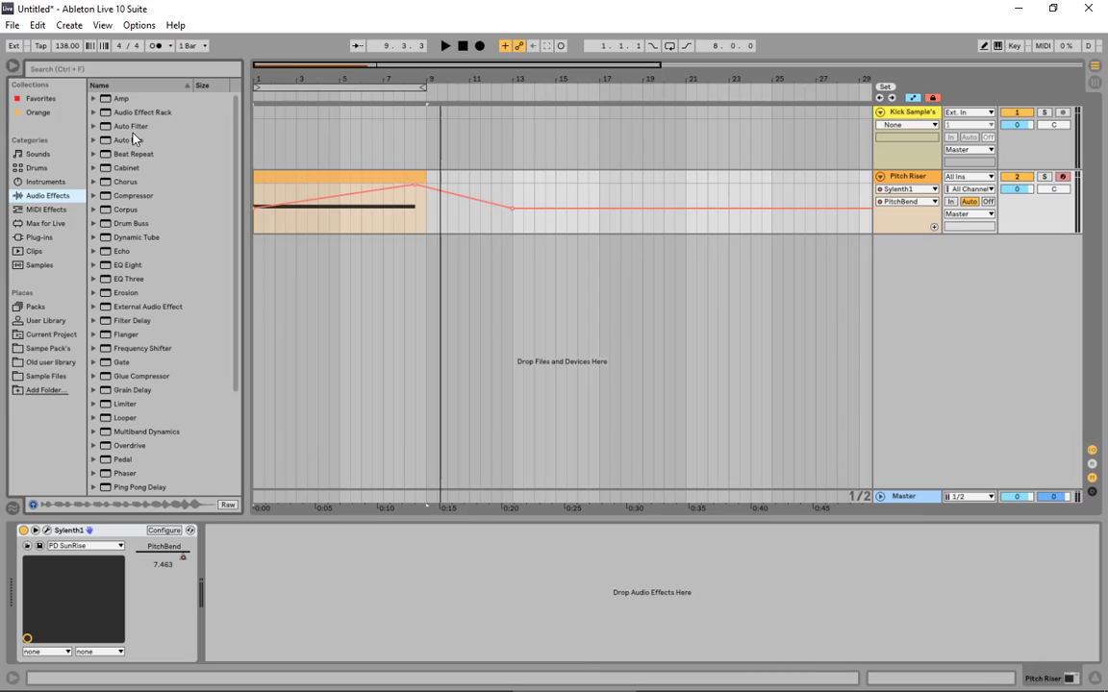
left_click_drag(131, 126, 318, 211)
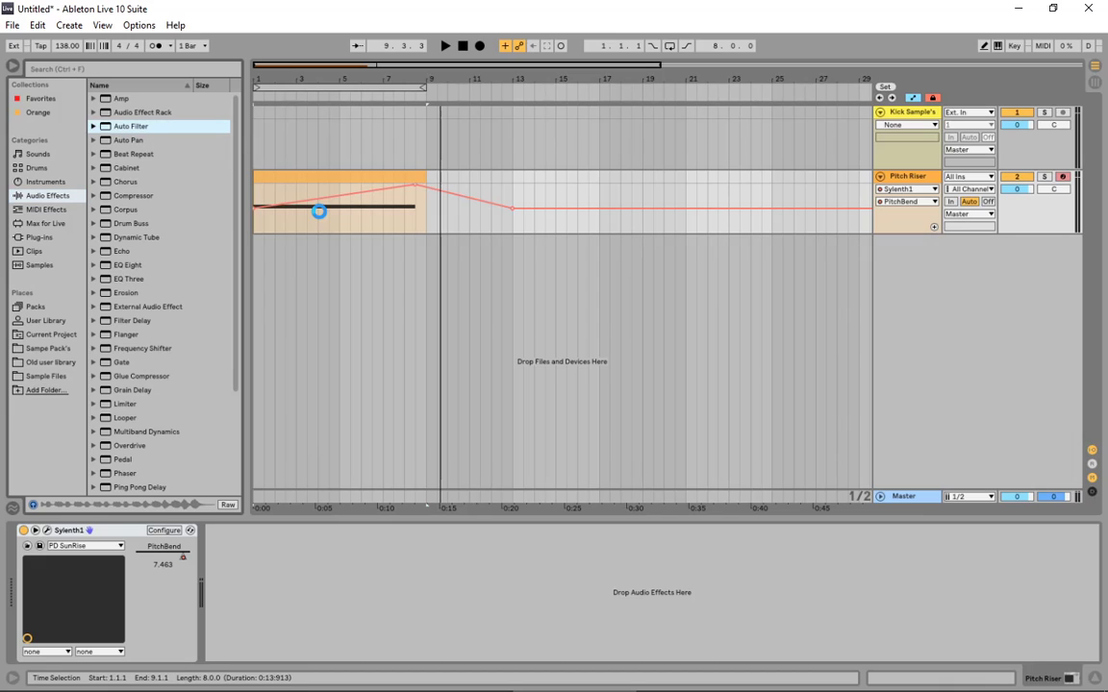
left_click(288, 627)
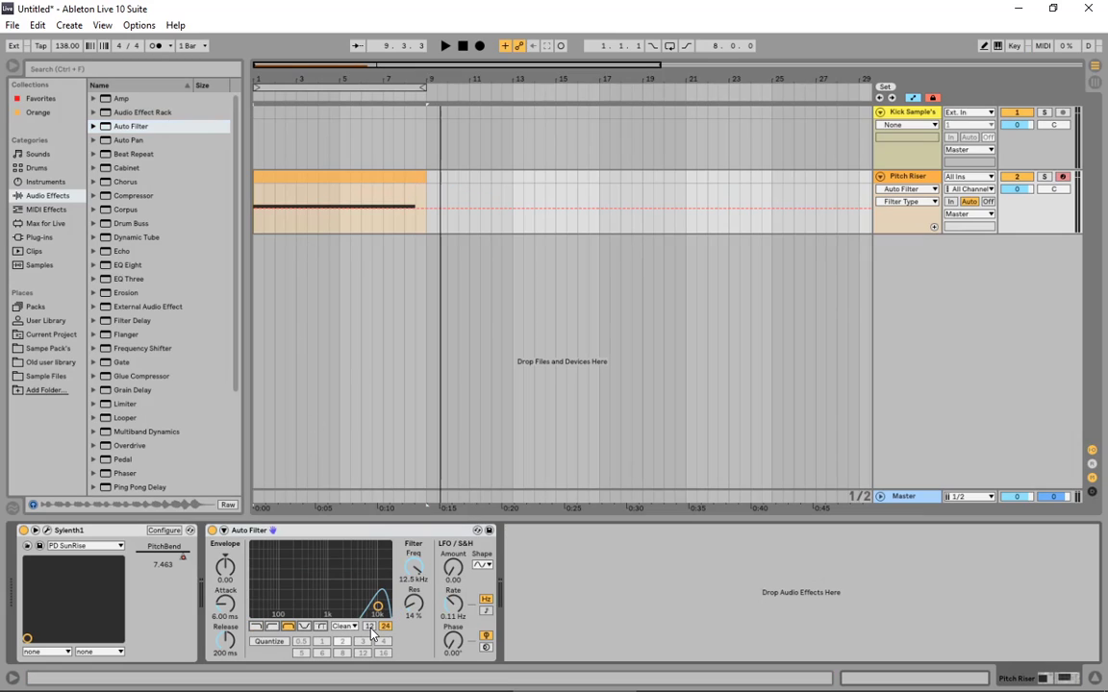
left_click(369, 627)
Set the Auto Filter's resonance to 43% and sweep its frequency up to 5.92 kHz while auditioning the riser
left_click_drag(378, 607, 295, 589)
key("space")
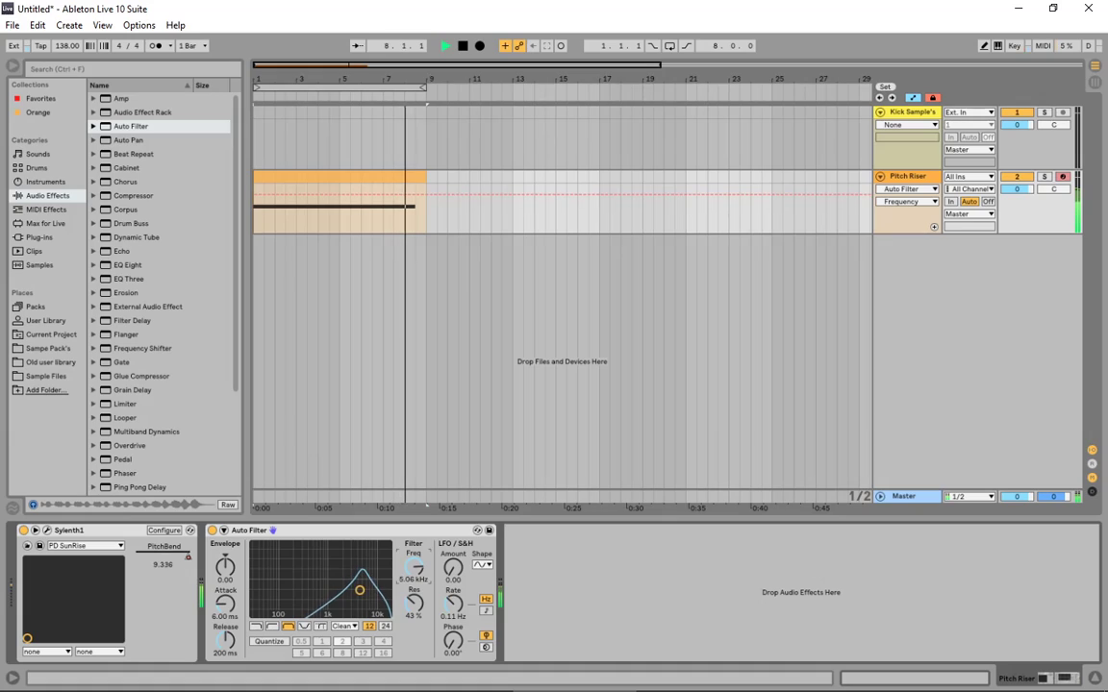
key("space")
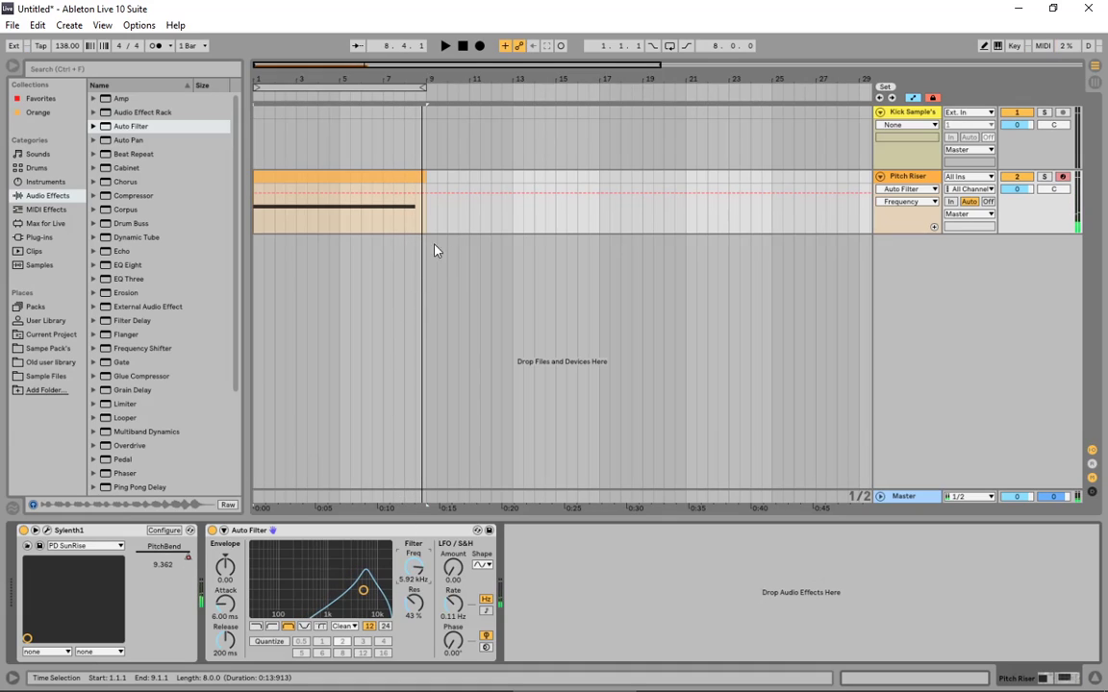
Draw Auto Filter Frequency automation rising from 176 Hz at the clip start to 5.92 kHz at the note's end, and audition it
left_click(416, 194)
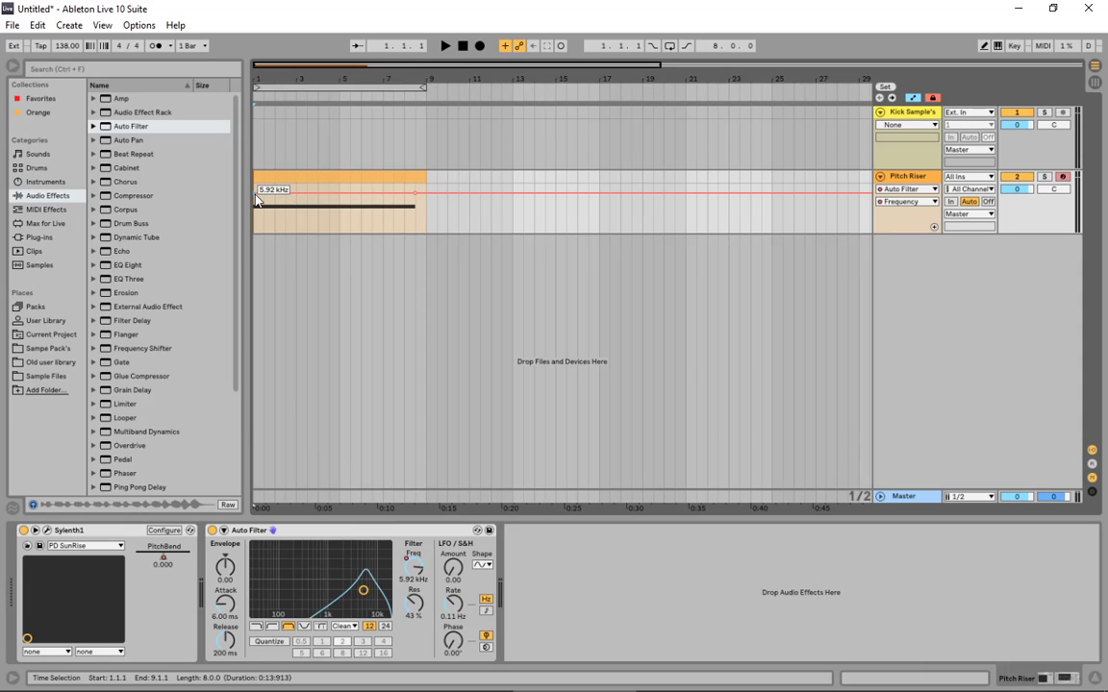
left_click_drag(256, 194, 254, 207)
left_click_drag(255, 213, 255, 220)
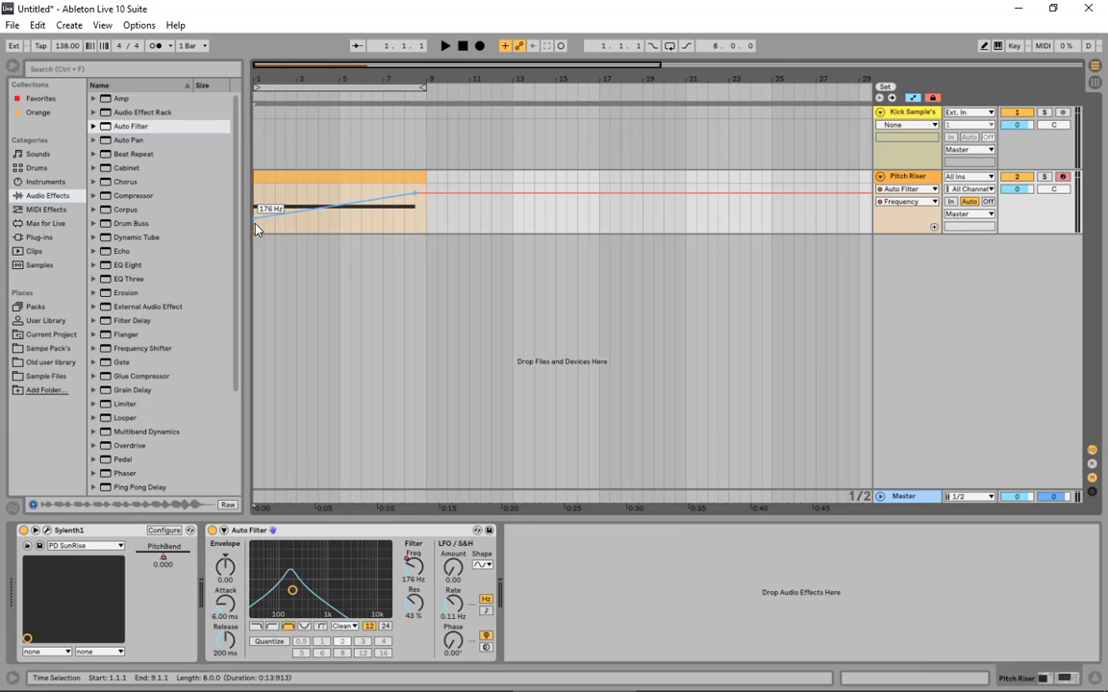
key("space")
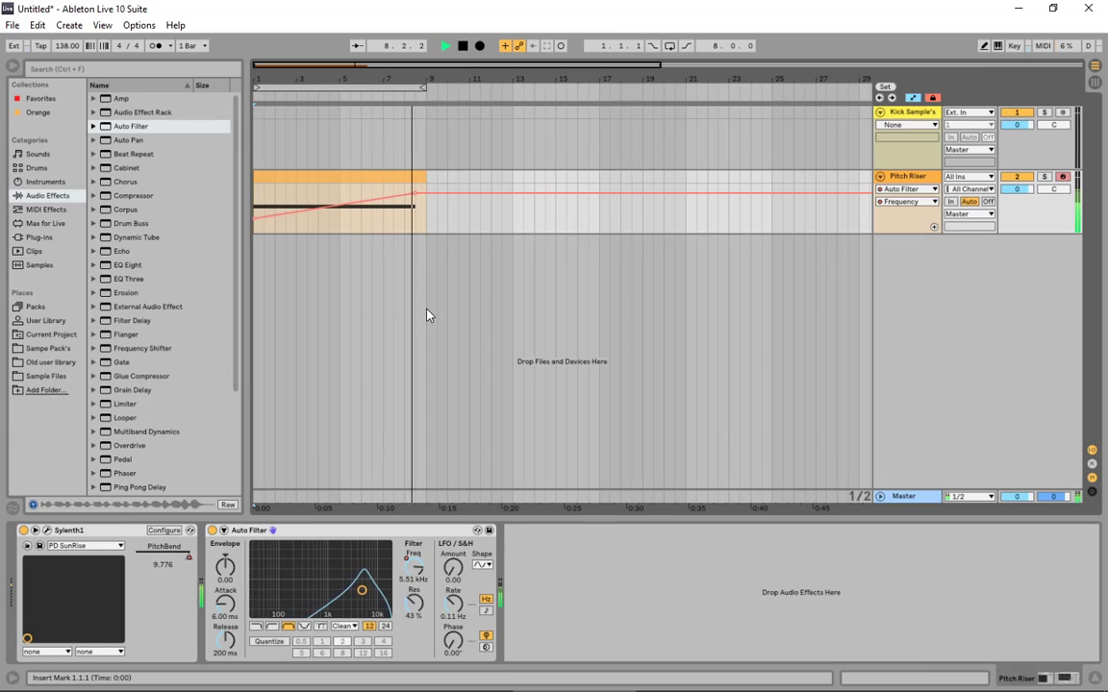
key("space")
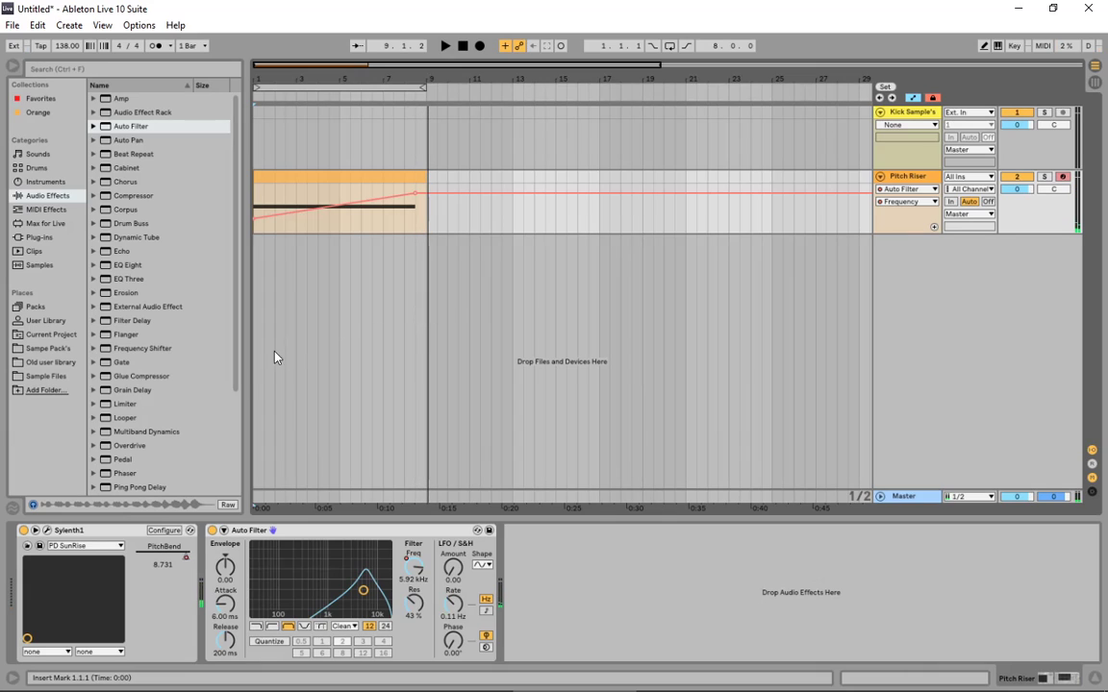
Open the Sylenth1 window and assign LFO 2's first destination to Volume A and B
left_click(48, 533)
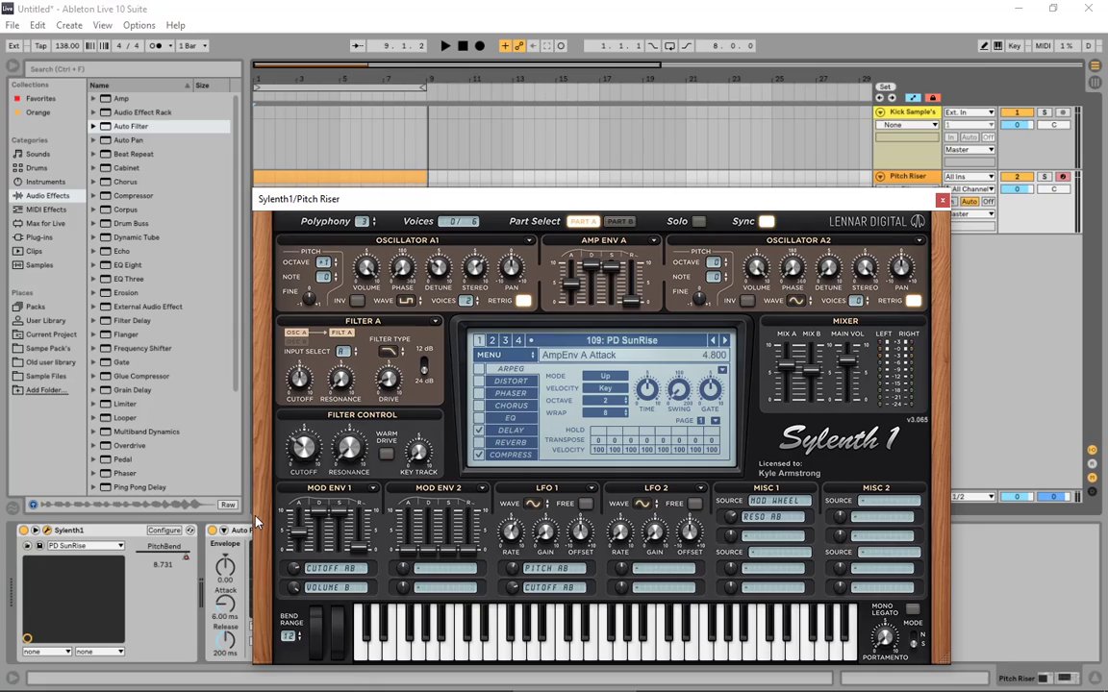
left_click(658, 571)
left_click(642, 571)
left_click(649, 573)
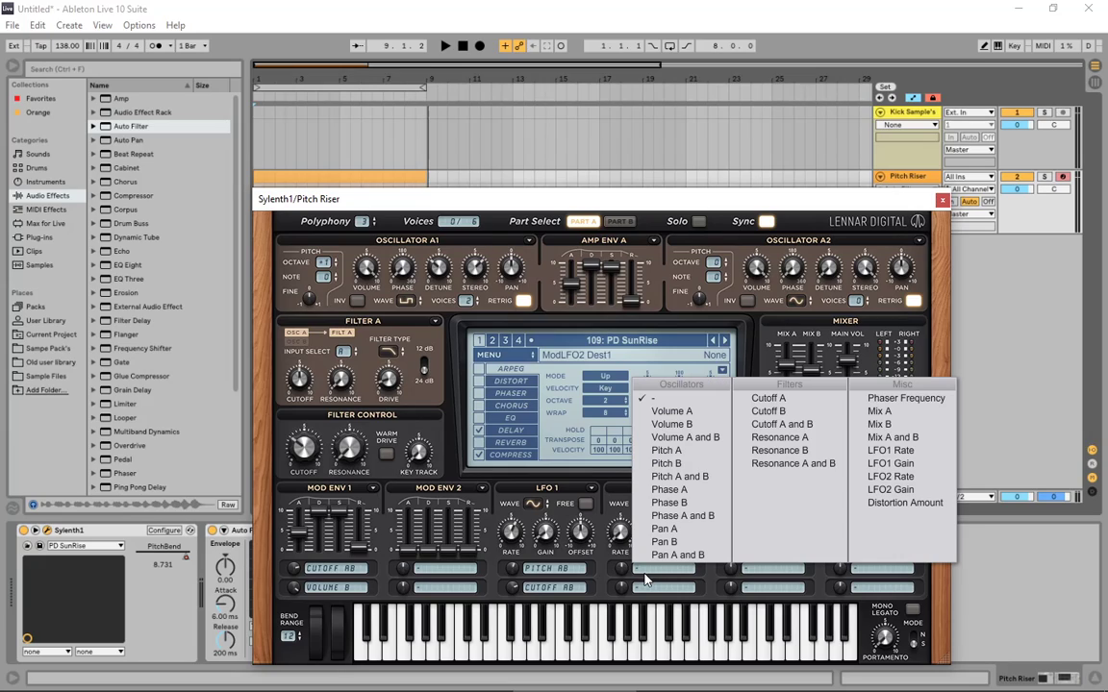
left_click(678, 438)
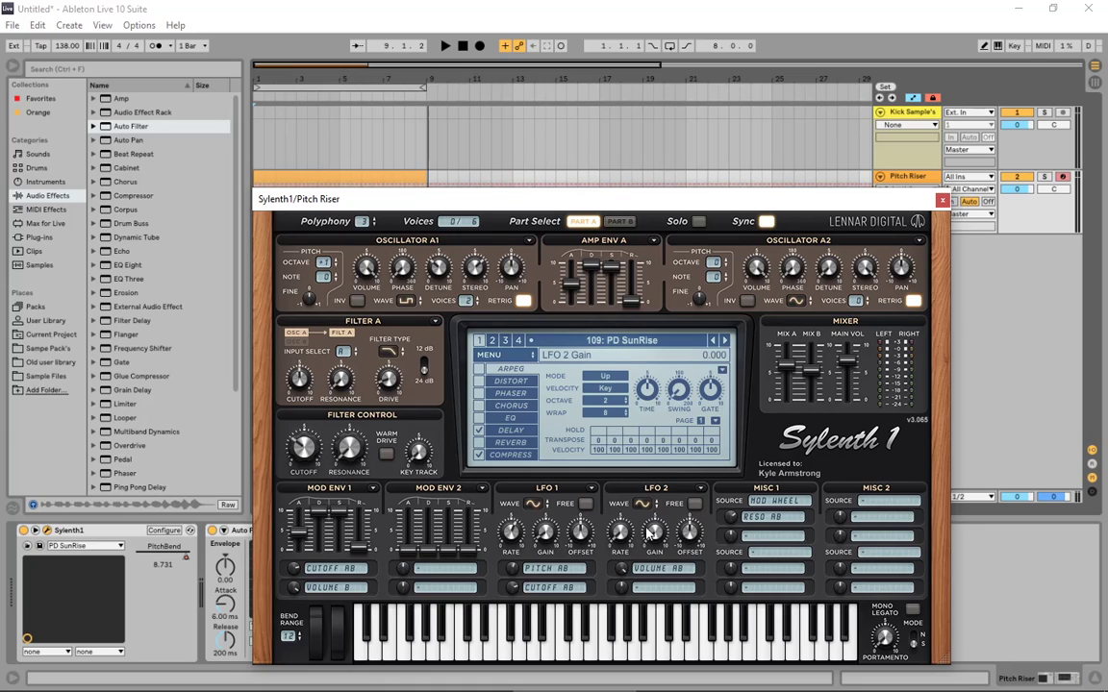
Switch LFO 2 to free mode with a rate of 0.042 Hz, auditioning the riser meanwhile, and close the Sylenth1 window
left_click_drag(619, 544, 622, 532)
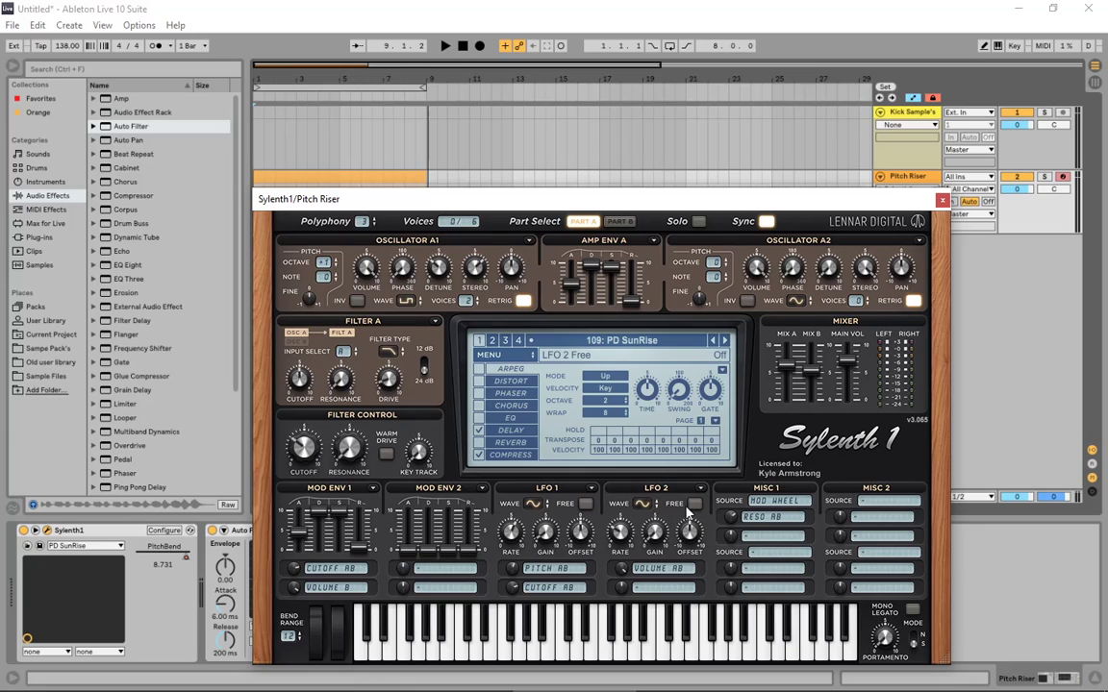
key("space")
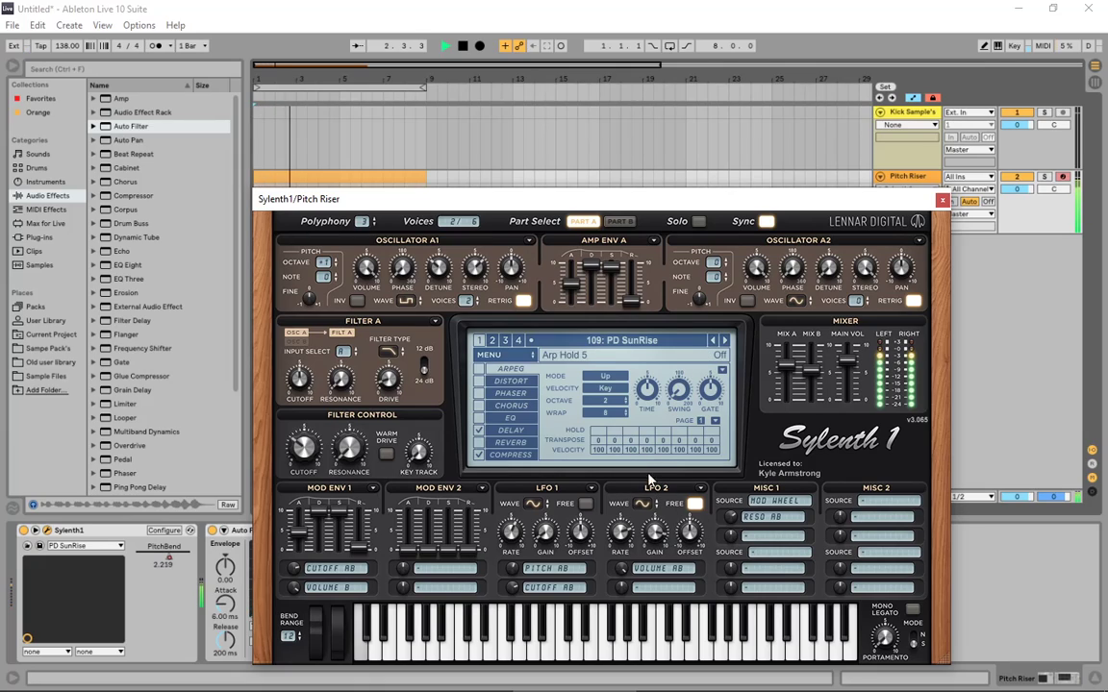
left_click_drag(610, 561, 591, 691)
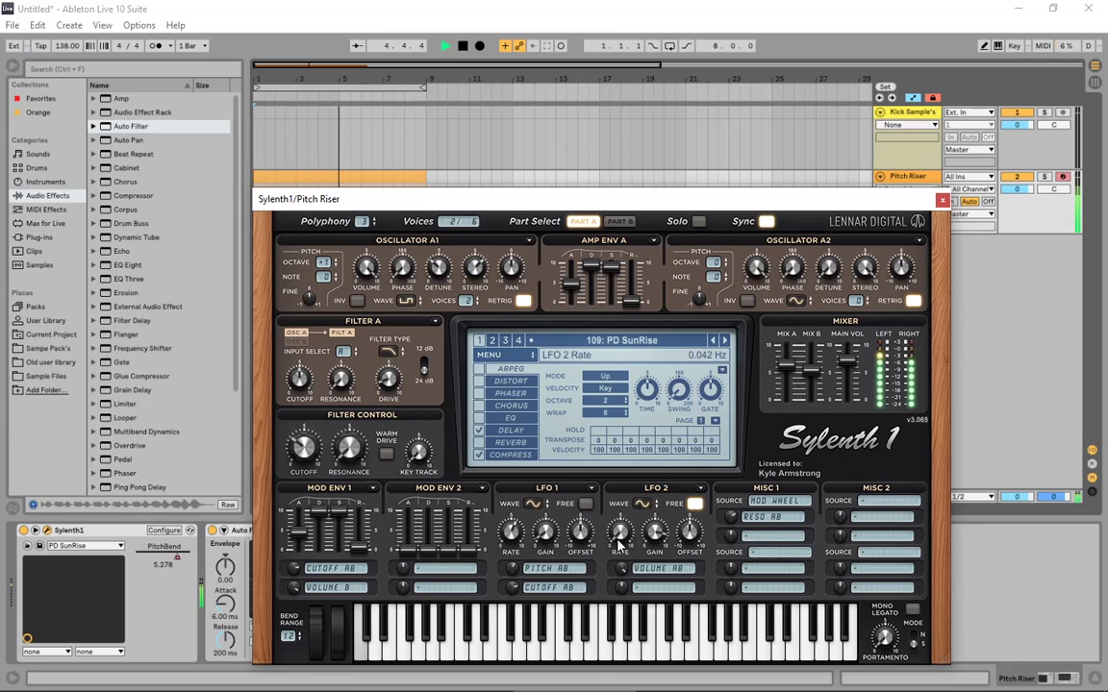
key("space")
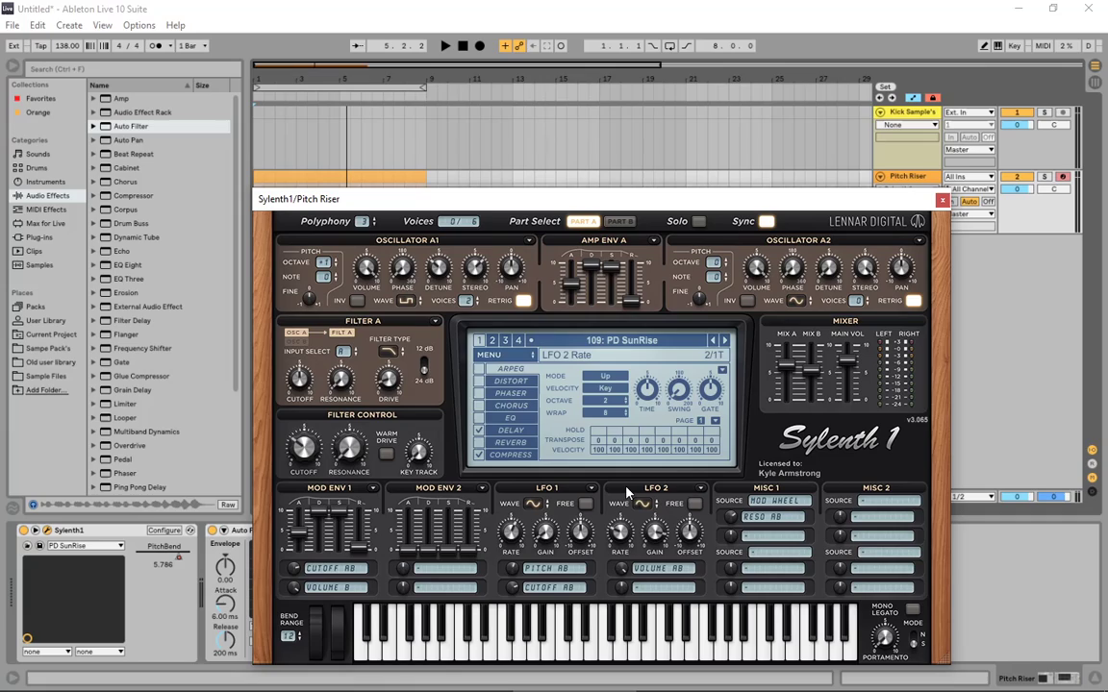
left_click_drag(620, 532, 620, 570)
left_click(694, 505)
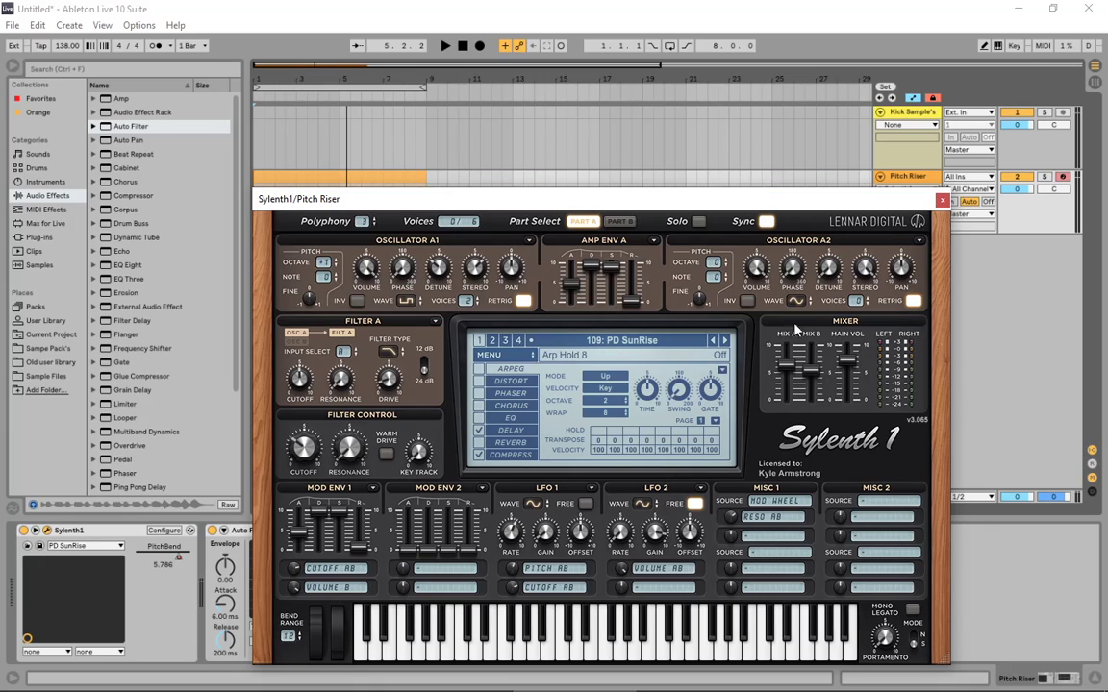
left_click(943, 201)
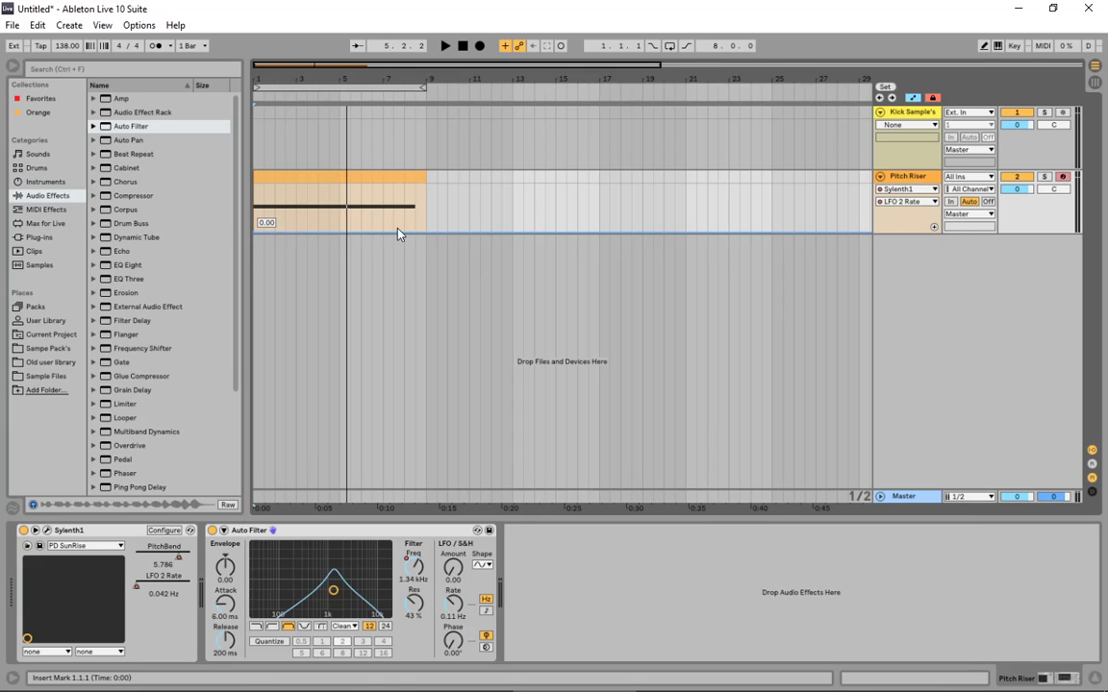
Draw LFO 2 Rate automation rising from 0.00 at the clip start to 0.73 at the note's end and falling to 0.00 at bar 13, auditioning it
left_click_drag(416, 237, 415, 197)
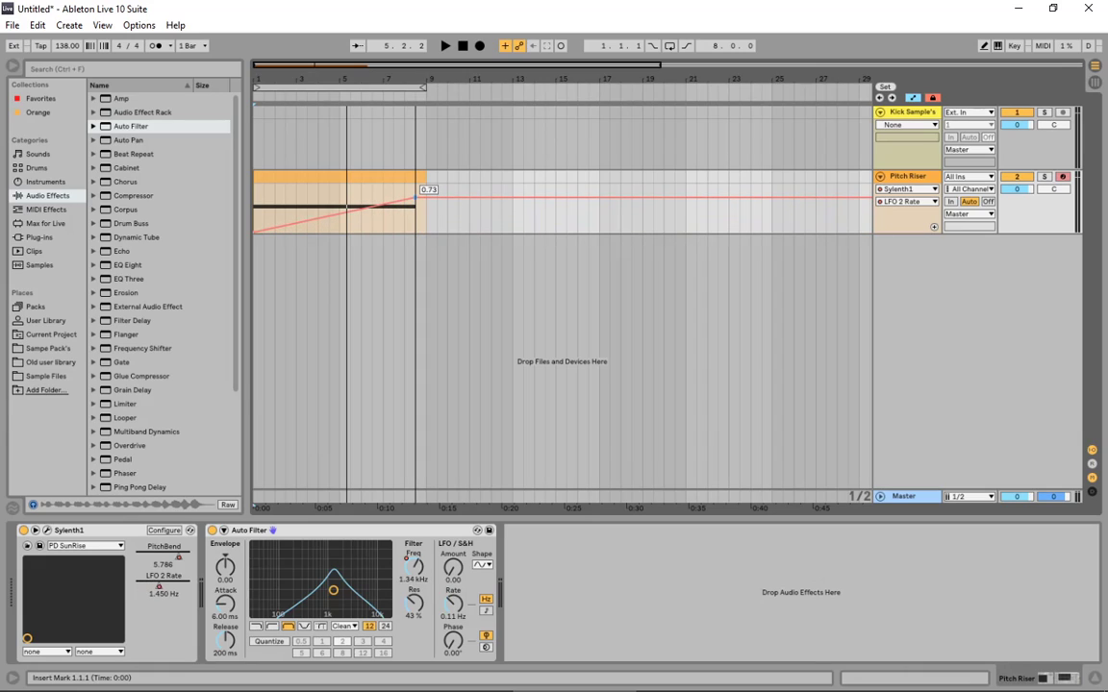
key("space")
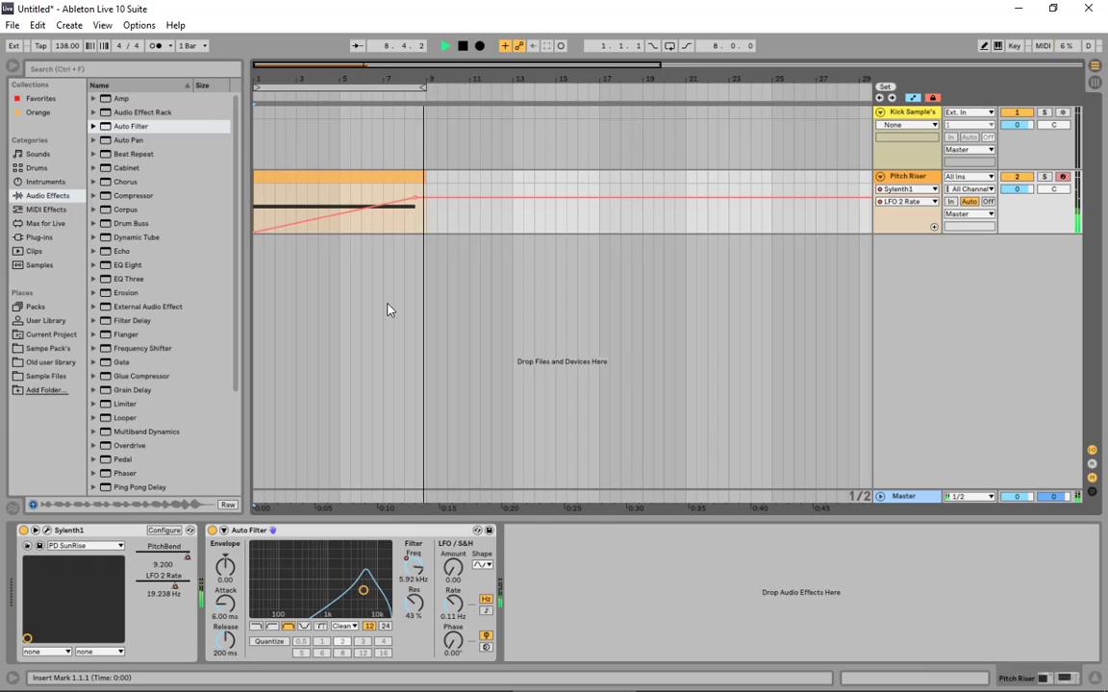
key("space")
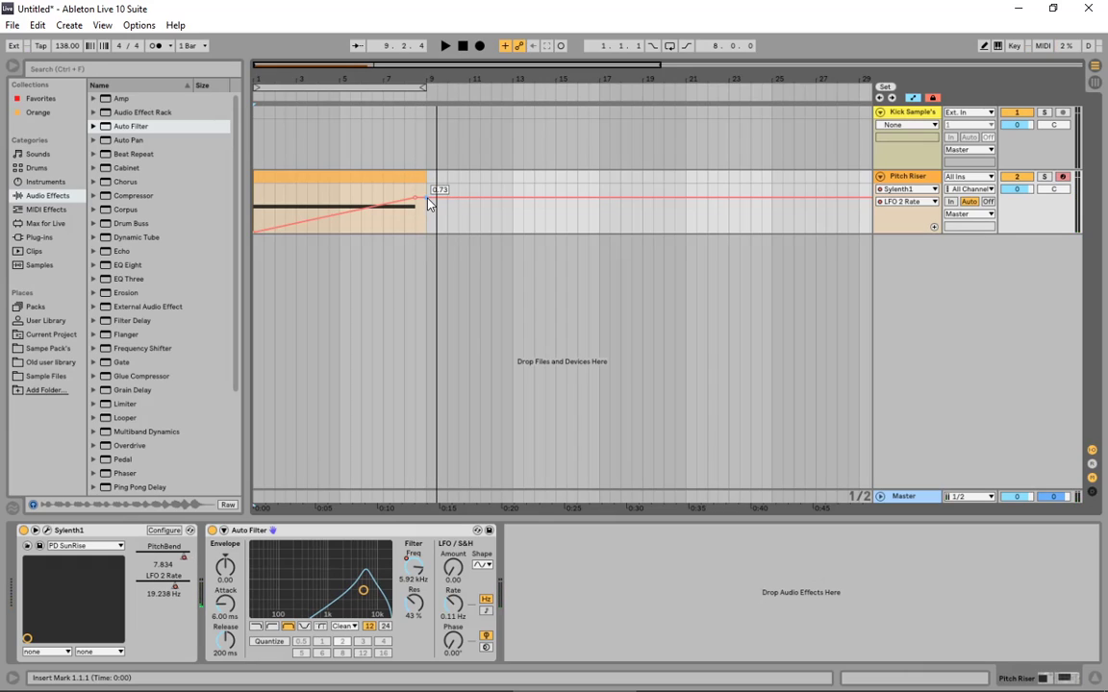
left_click_drag(429, 200, 515, 239)
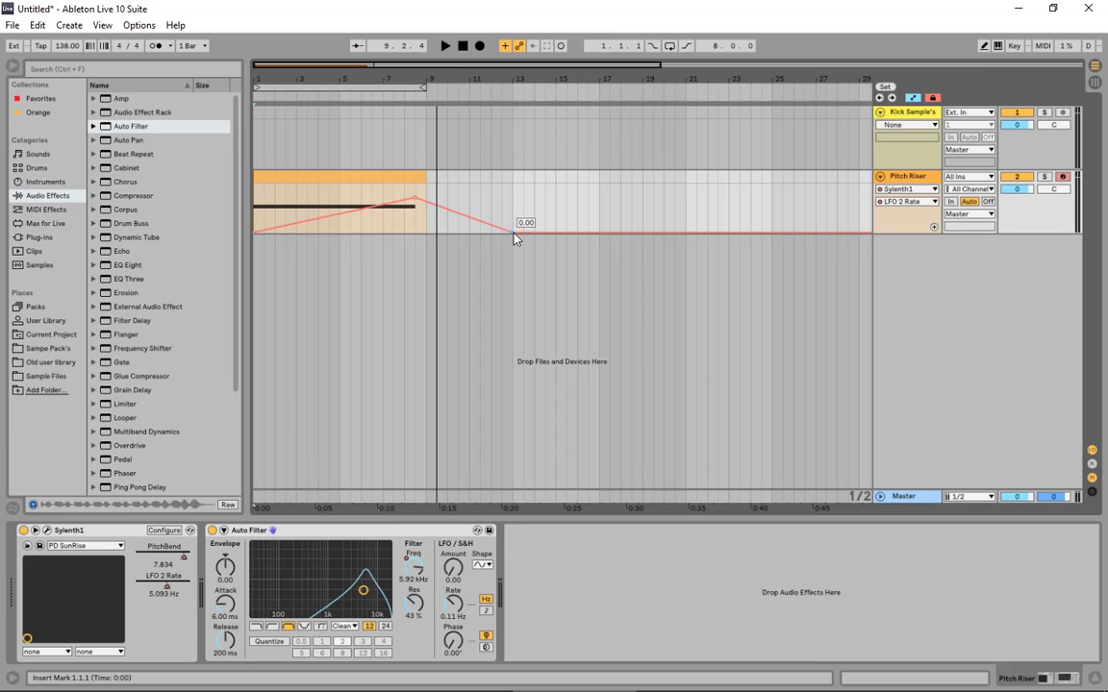
key("space")
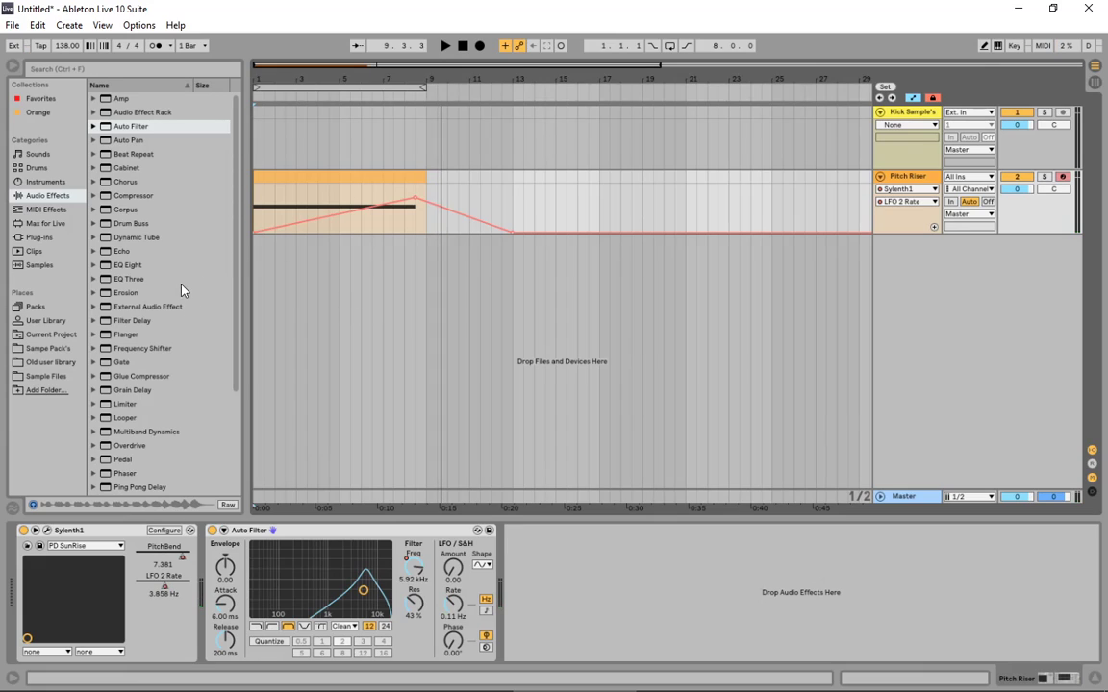
Add a Reverb after the Auto Filter with 1.12 s decay, 3.78 ms predelay, and the input low cut enabled with the filter at 1.94 kHz
scroll(137, 371, "down", 5)
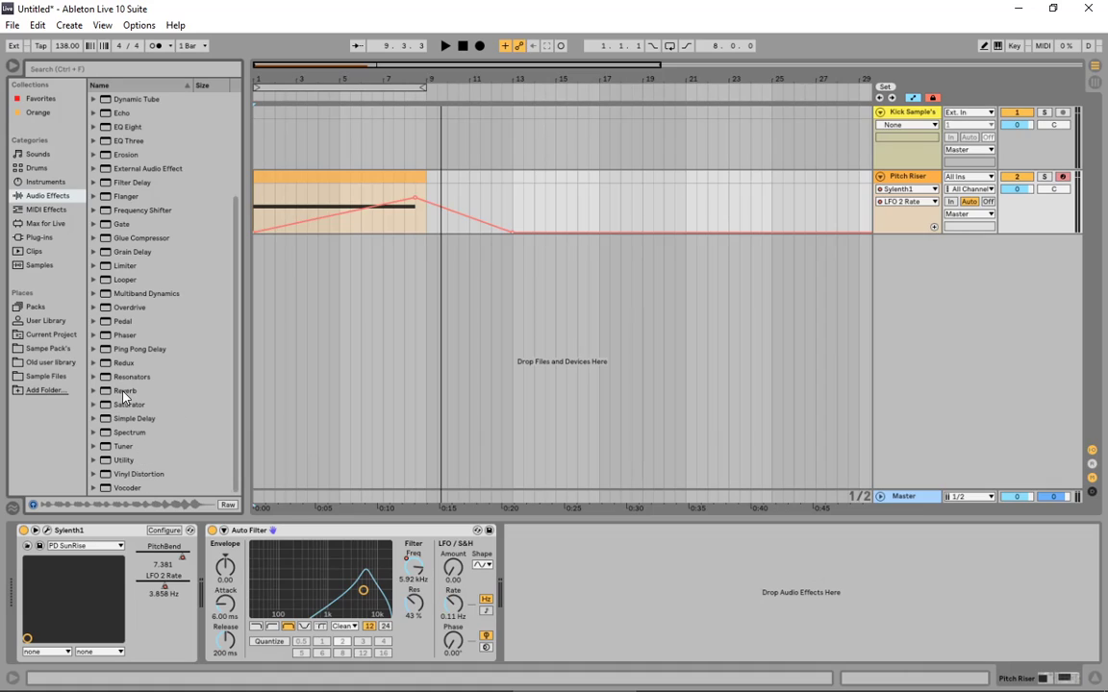
left_click(123, 392)
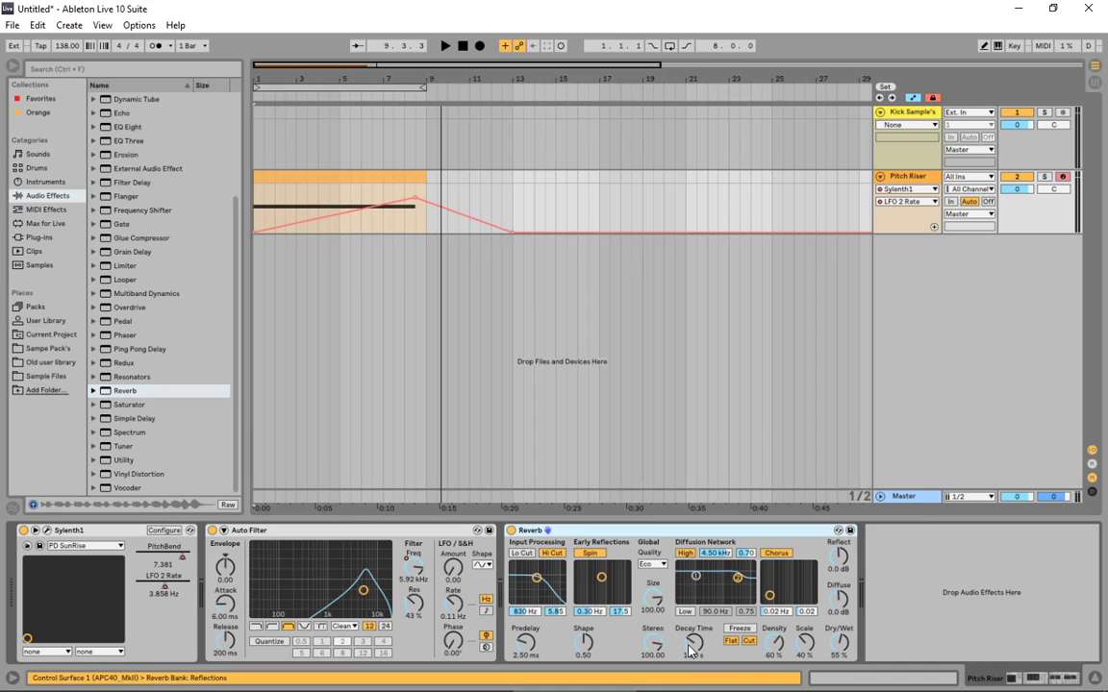
left_click(688, 651)
left_click_drag(690, 648, 690, 652)
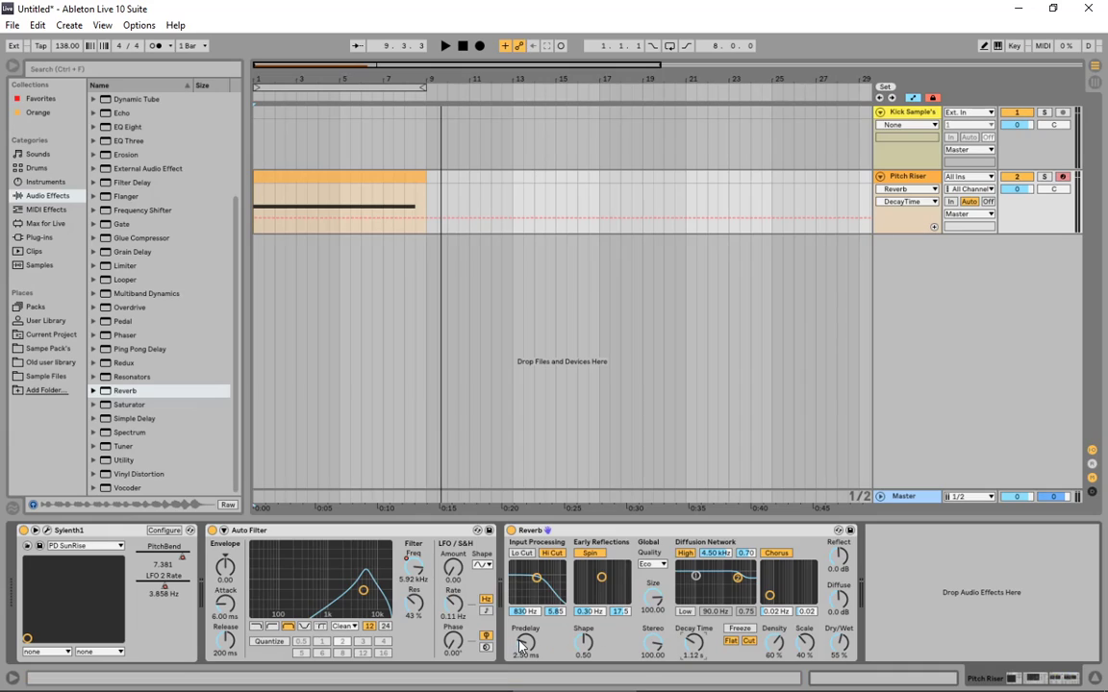
left_click_drag(523, 642, 523, 637)
left_click(521, 553)
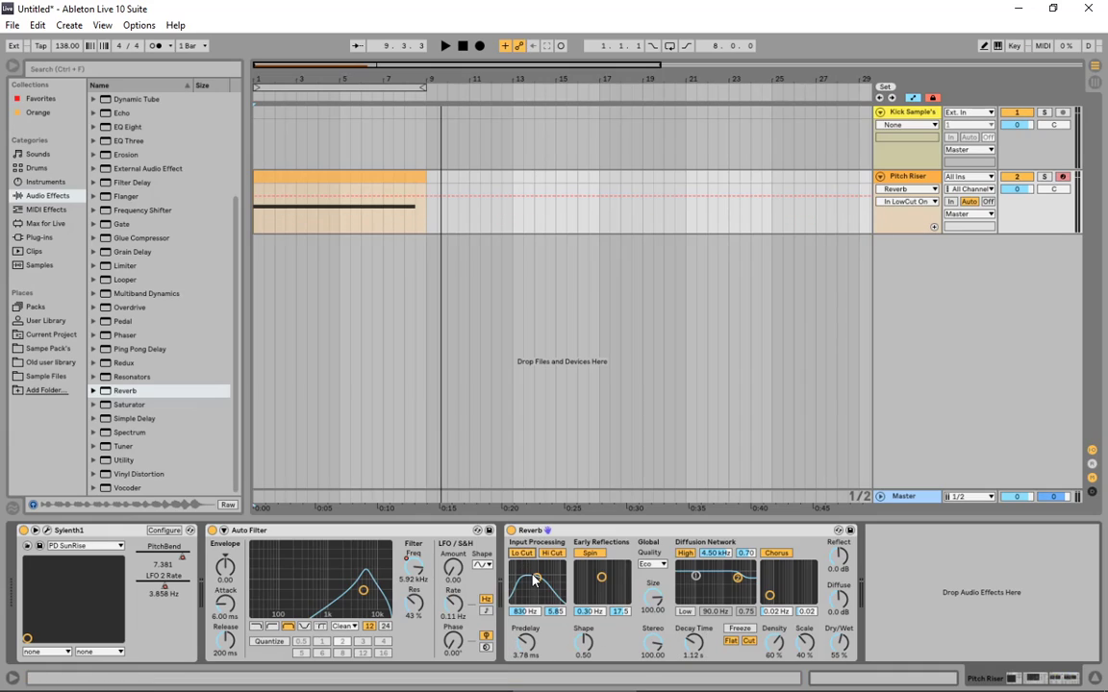
left_click_drag(535, 579, 542, 578)
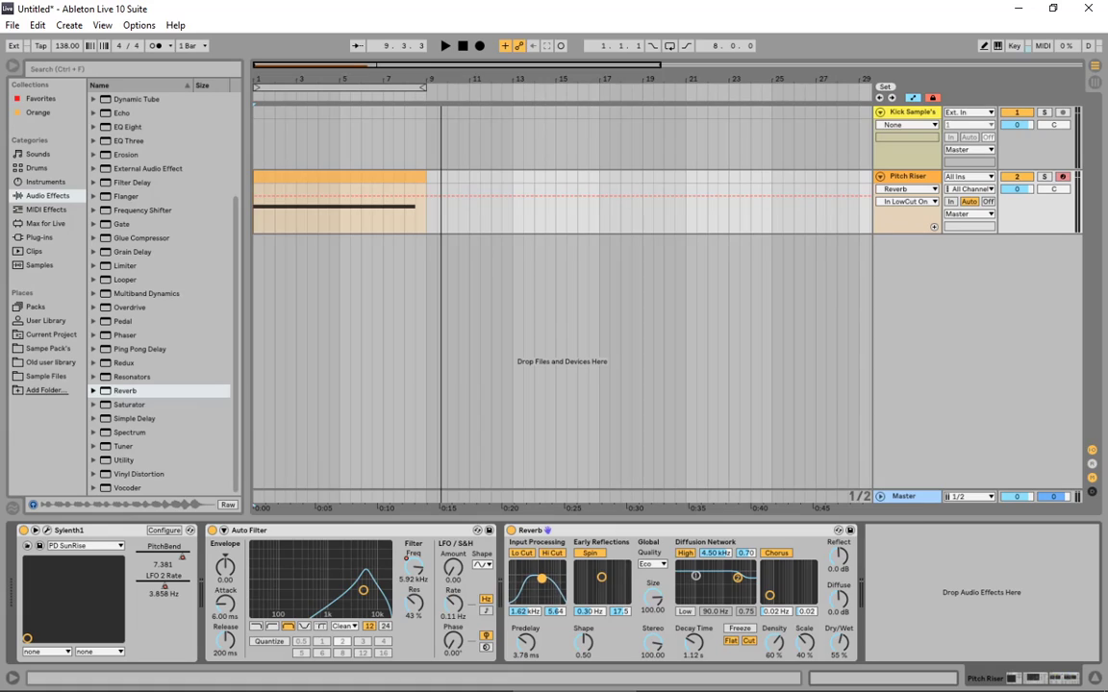
Draw Reverb Dry/Wet automation rising from 0% at the clip start to 42% at the clip's end, and audition the riser
left_click(834, 644)
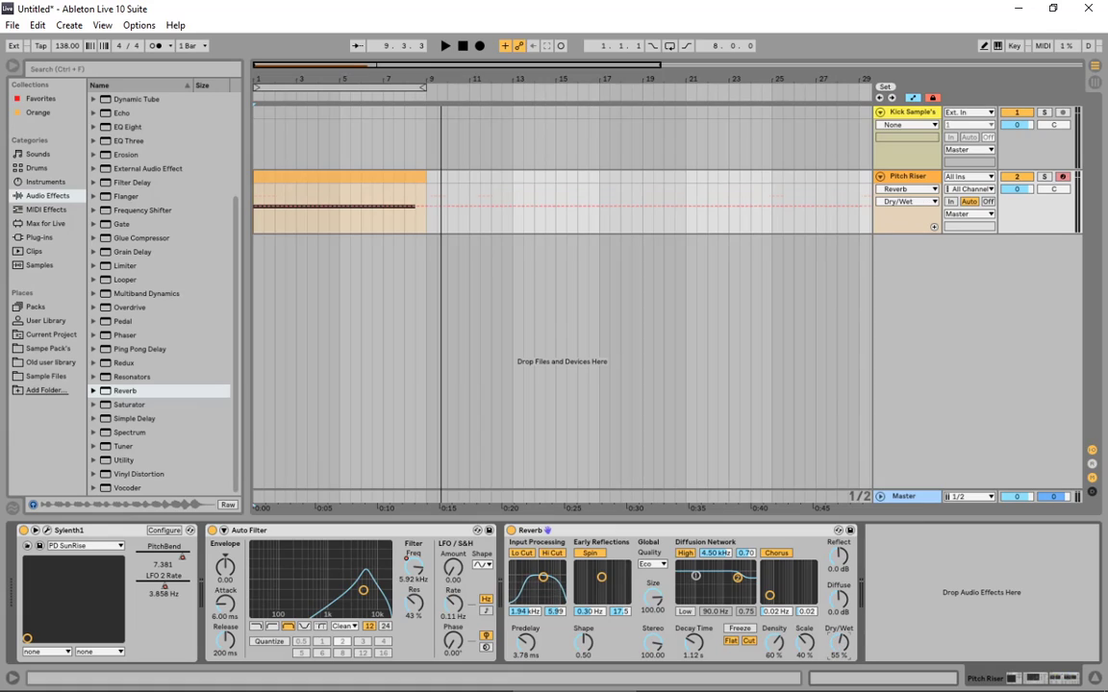
left_click_drag(851, 651, 851, 687)
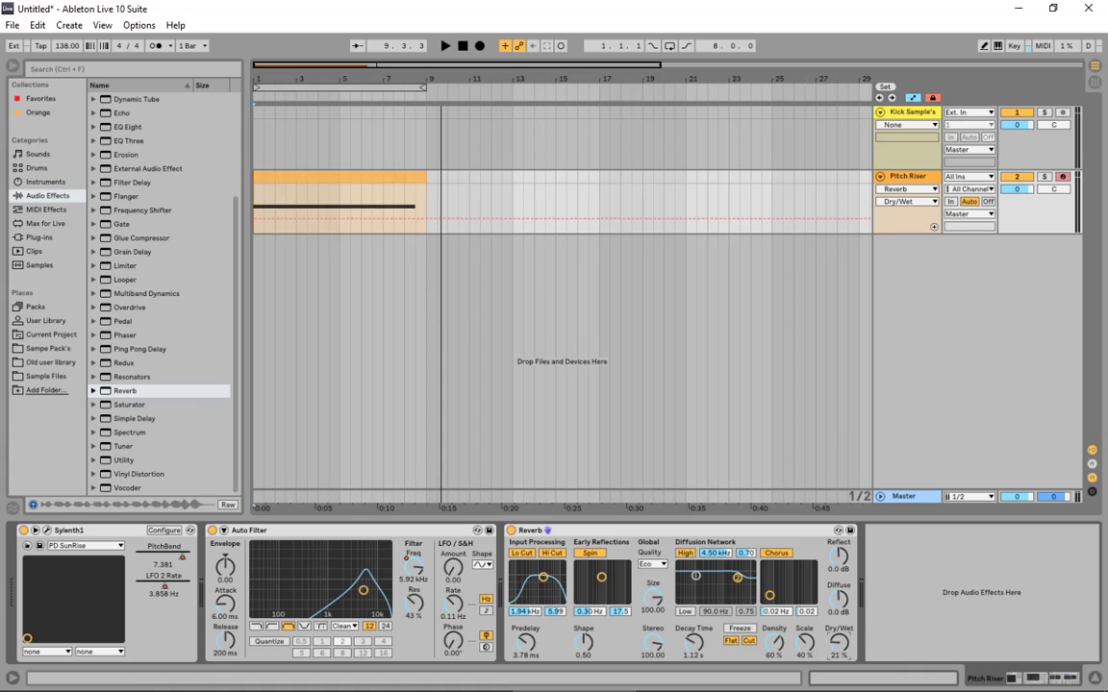
left_click(256, 232)
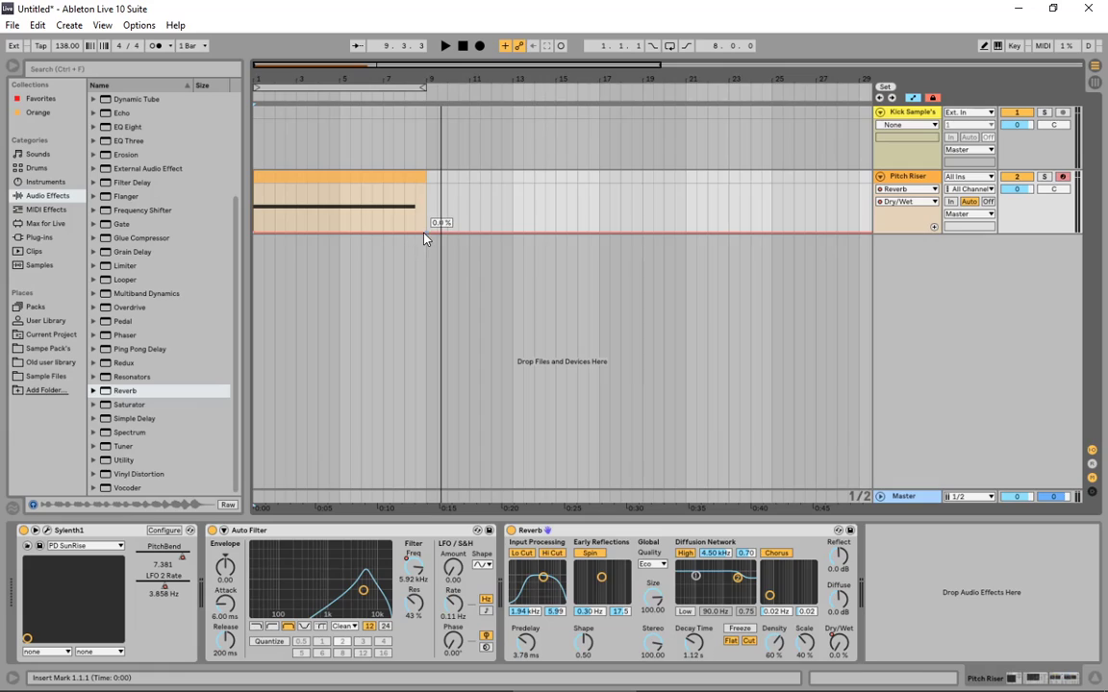
left_click_drag(426, 233, 426, 211)
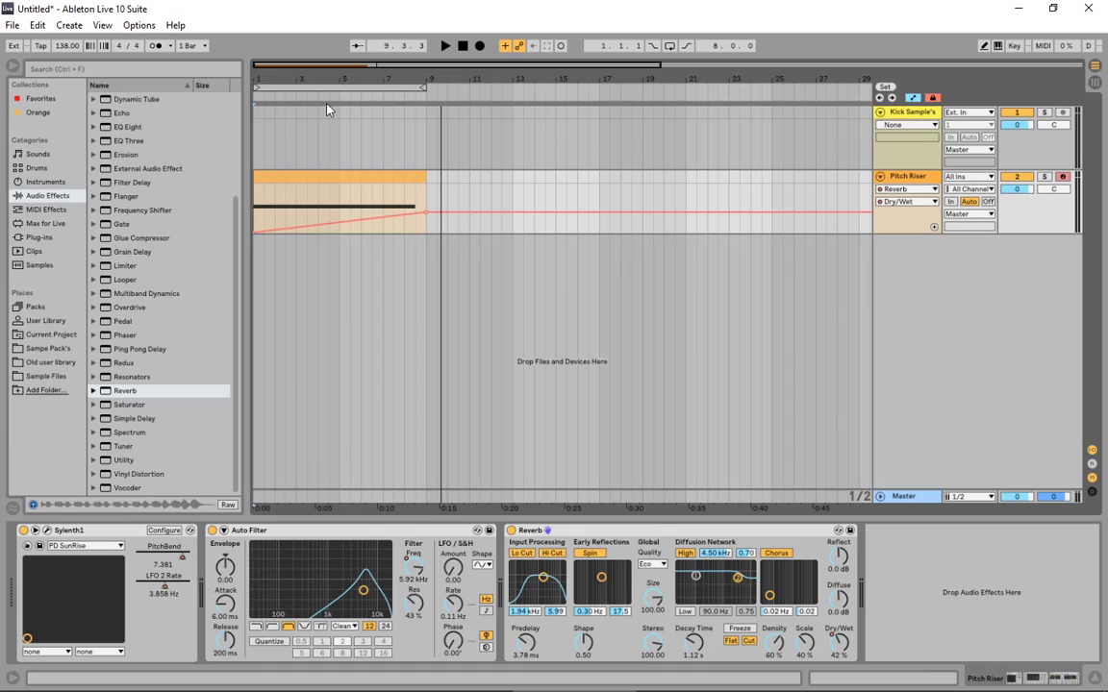
key("space")
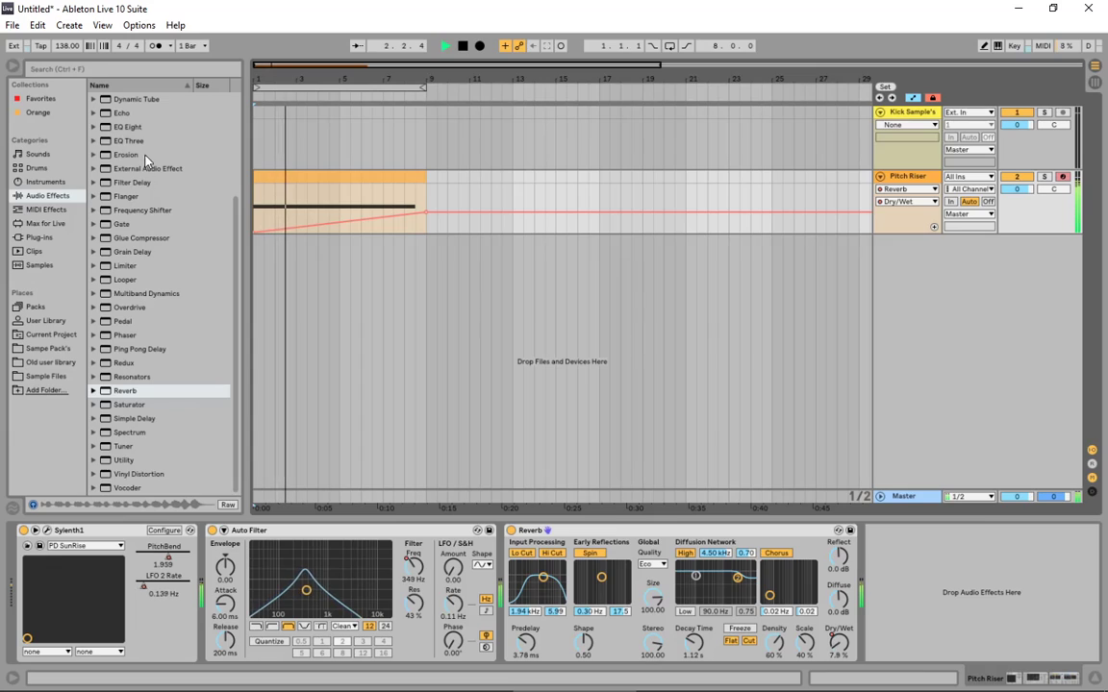
scroll(132, 144, "up", 2)
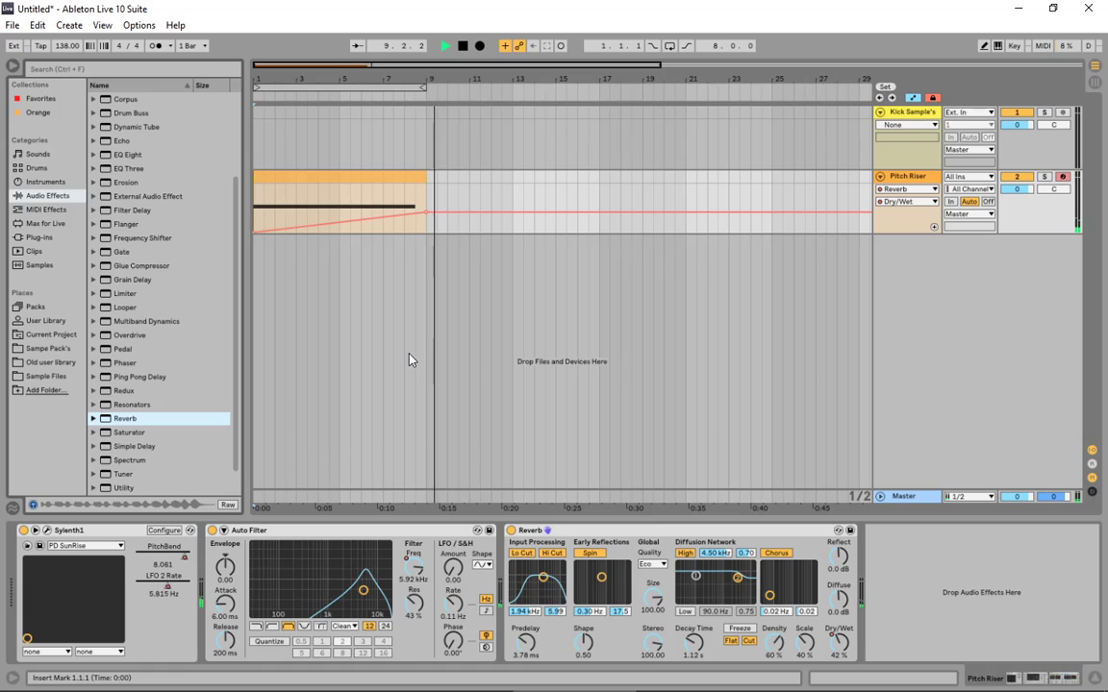
Add an EQ Eight after the Reverb with a band 1 low cut at 108 Hz and band 8 high cut at 10.6 kHz, and audition the riser
key("space")
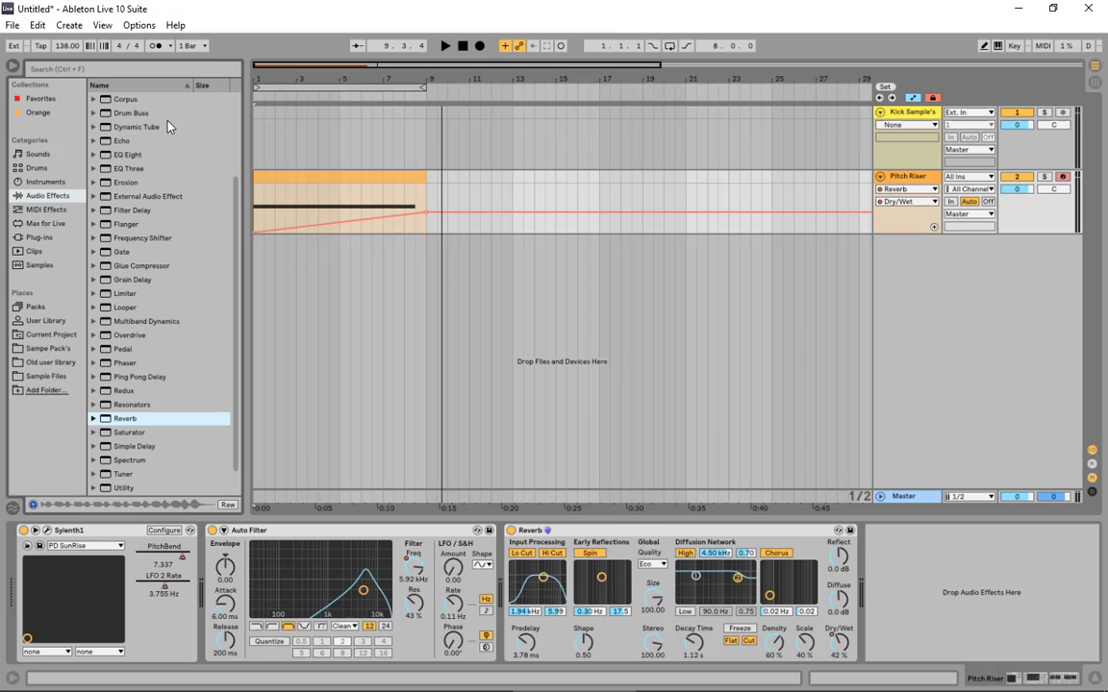
left_click(135, 160)
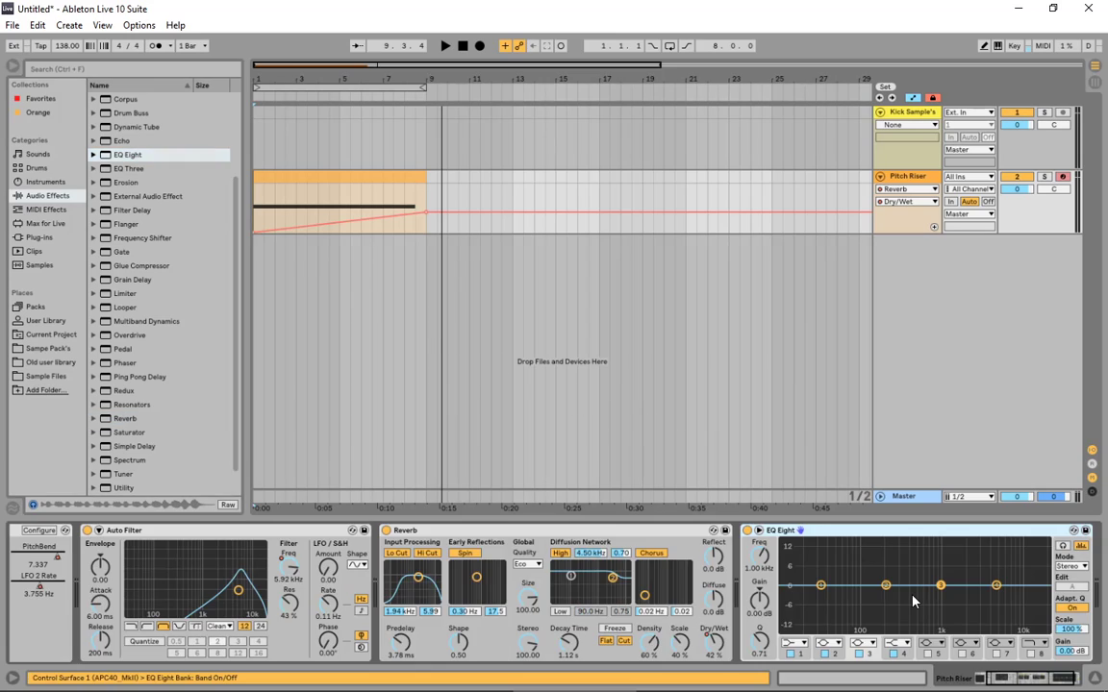
left_click(806, 642)
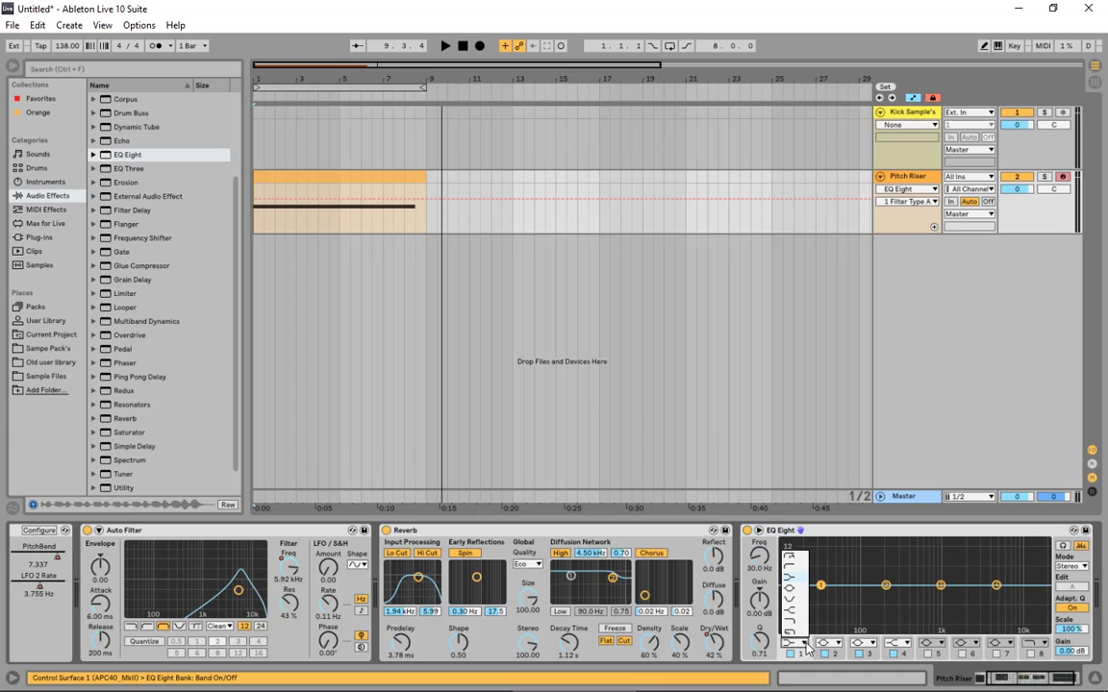
left_click(788, 571)
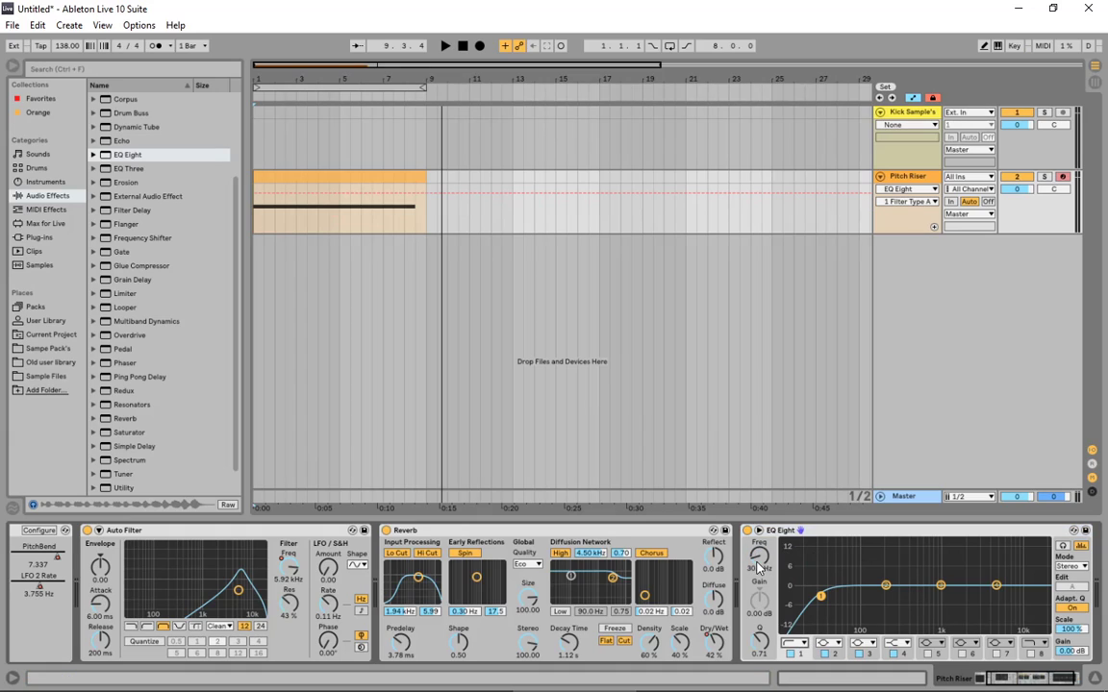
left_click_drag(758, 568, 758, 551)
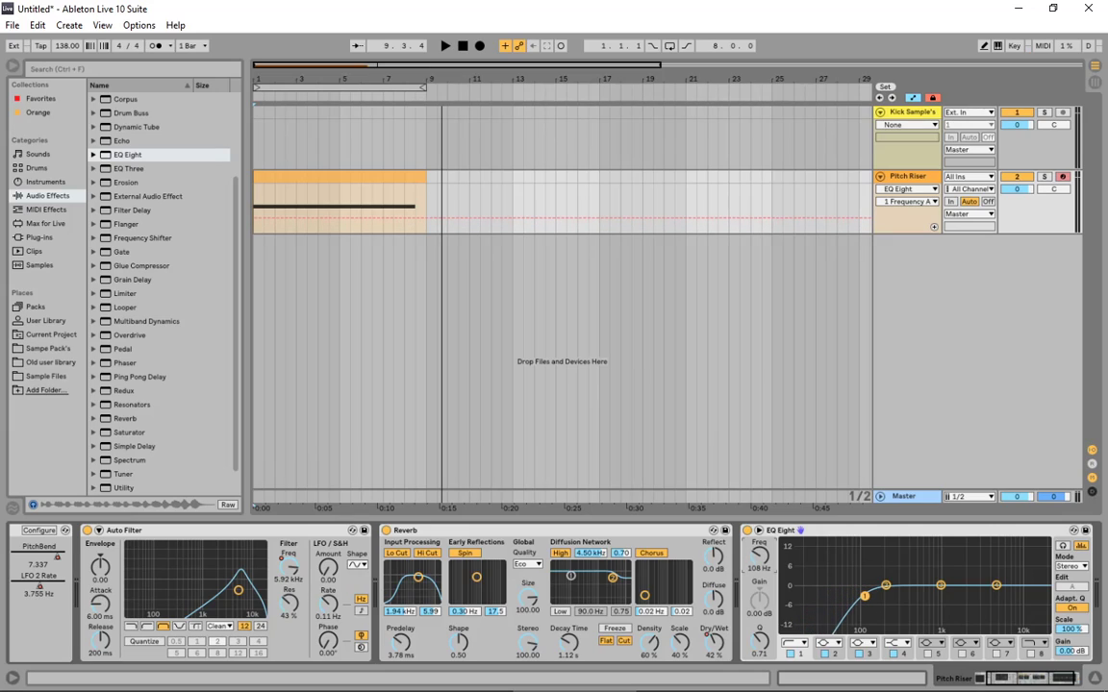
left_click(1034, 654)
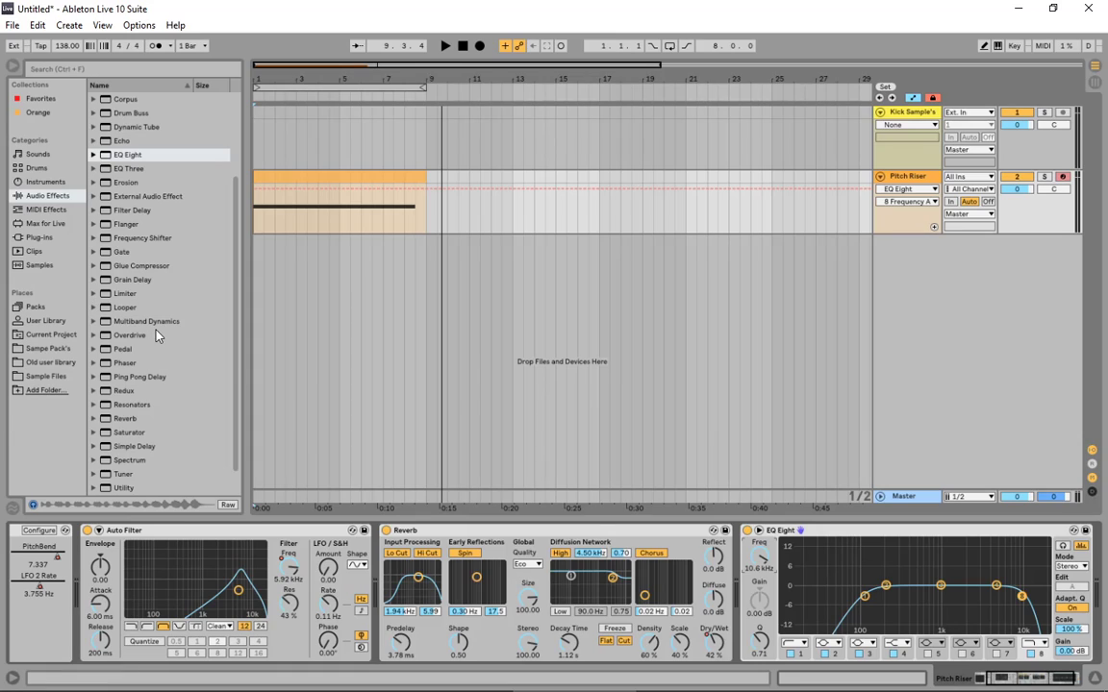
key("space")
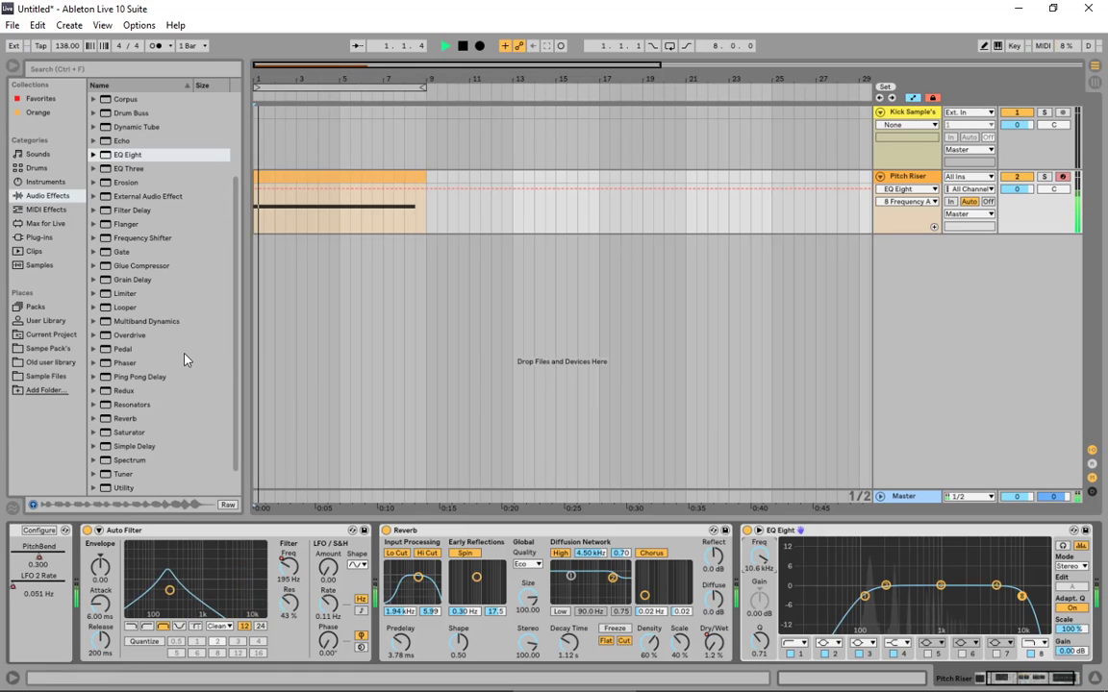
scroll(185, 359, "down", 2)
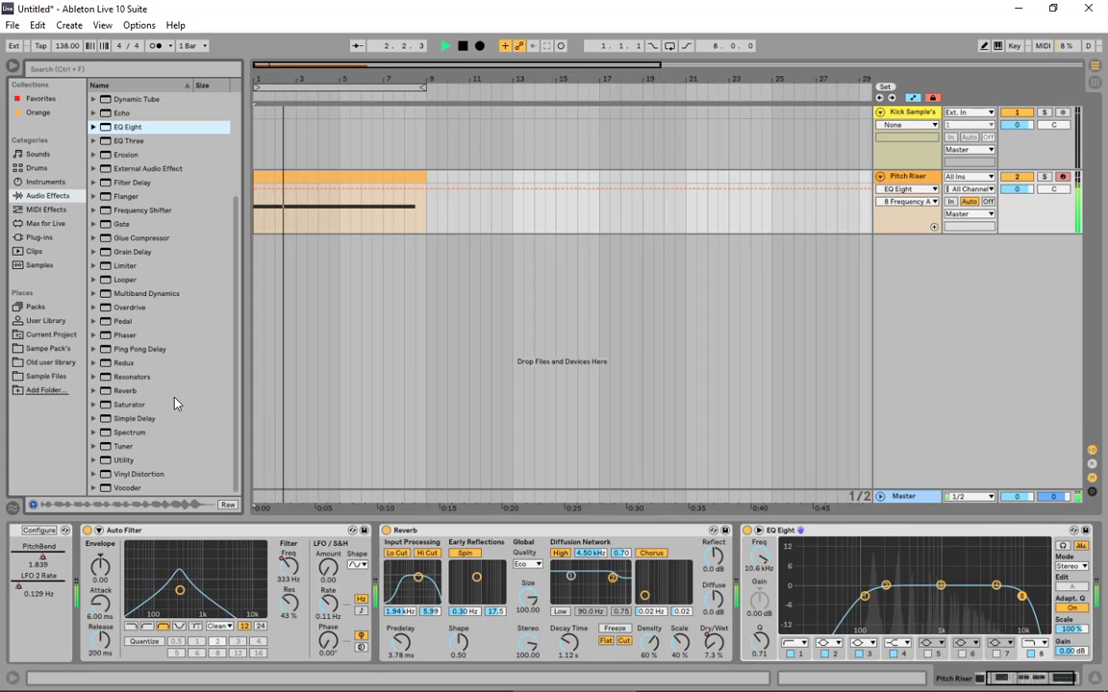
scroll(141, 379, "up", 9)
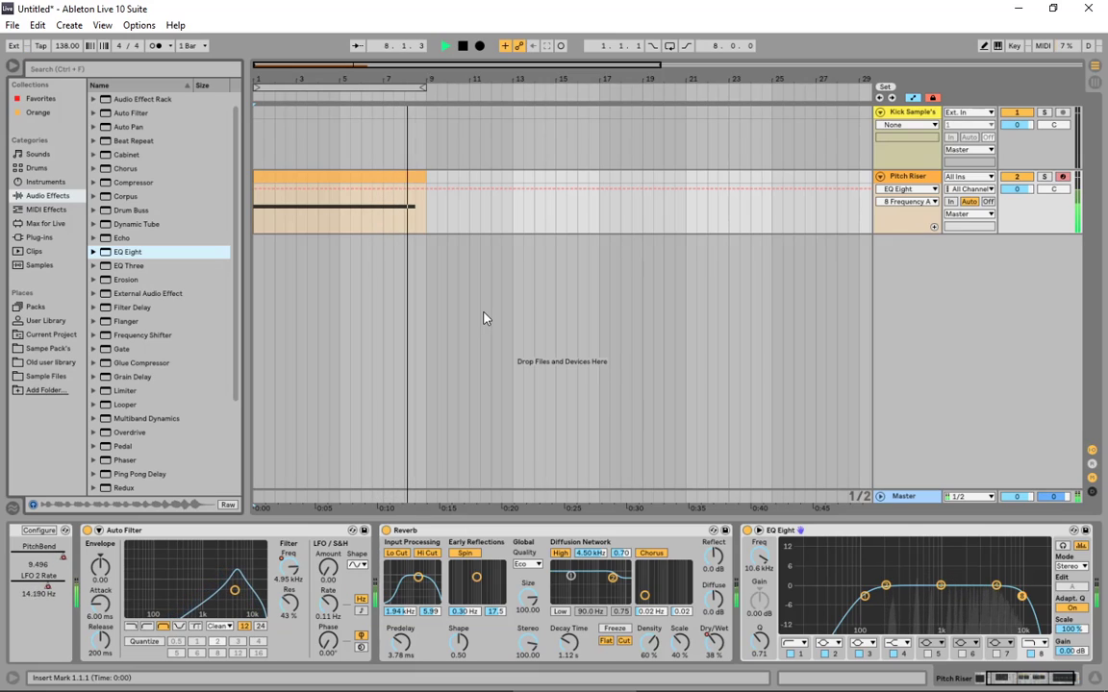
key("space")
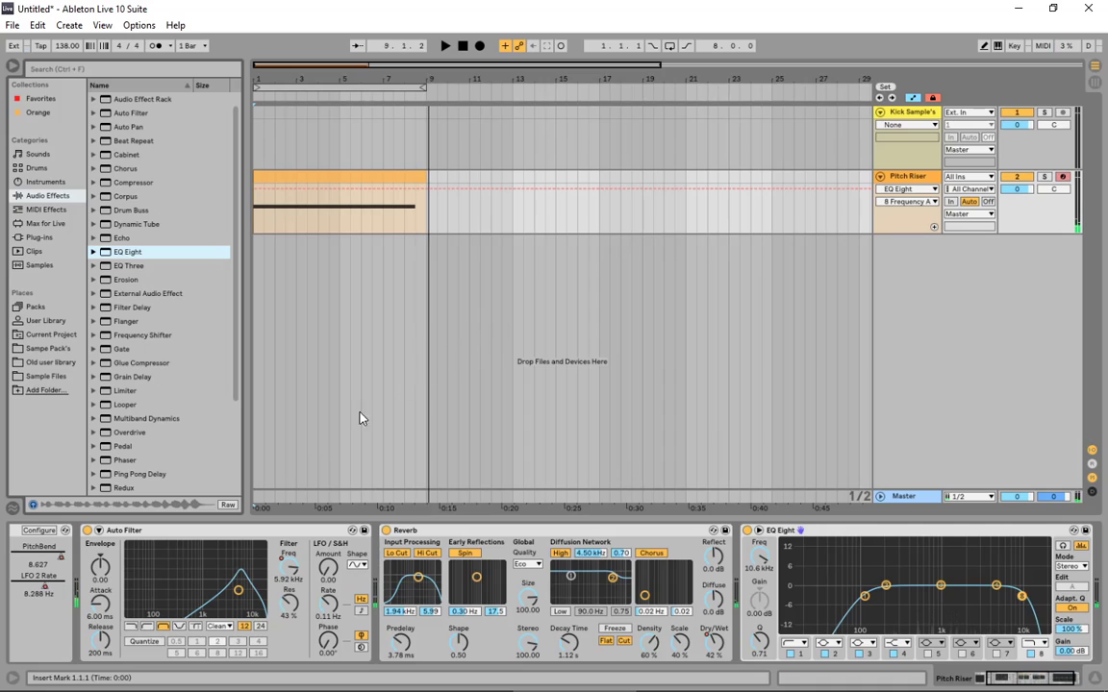
Collapse the Sylenth1, Auto Filter, Reverb and EQ Eight devices in the Pitch Riser chain
double_click(247, 530)
double_click(274, 529)
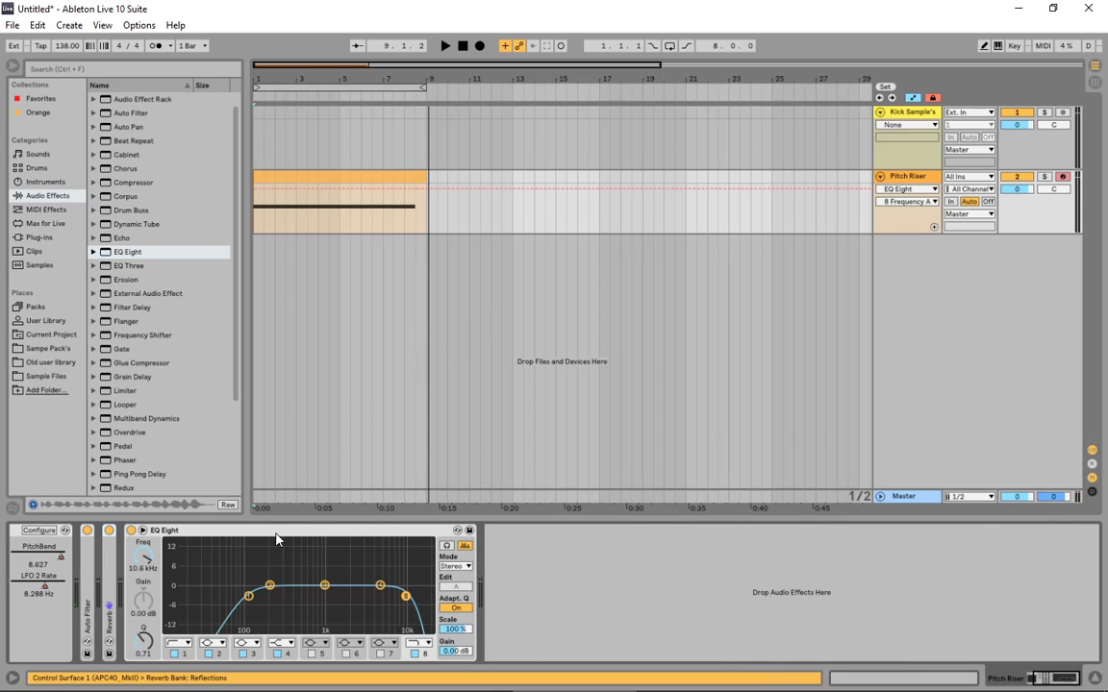
double_click(304, 532)
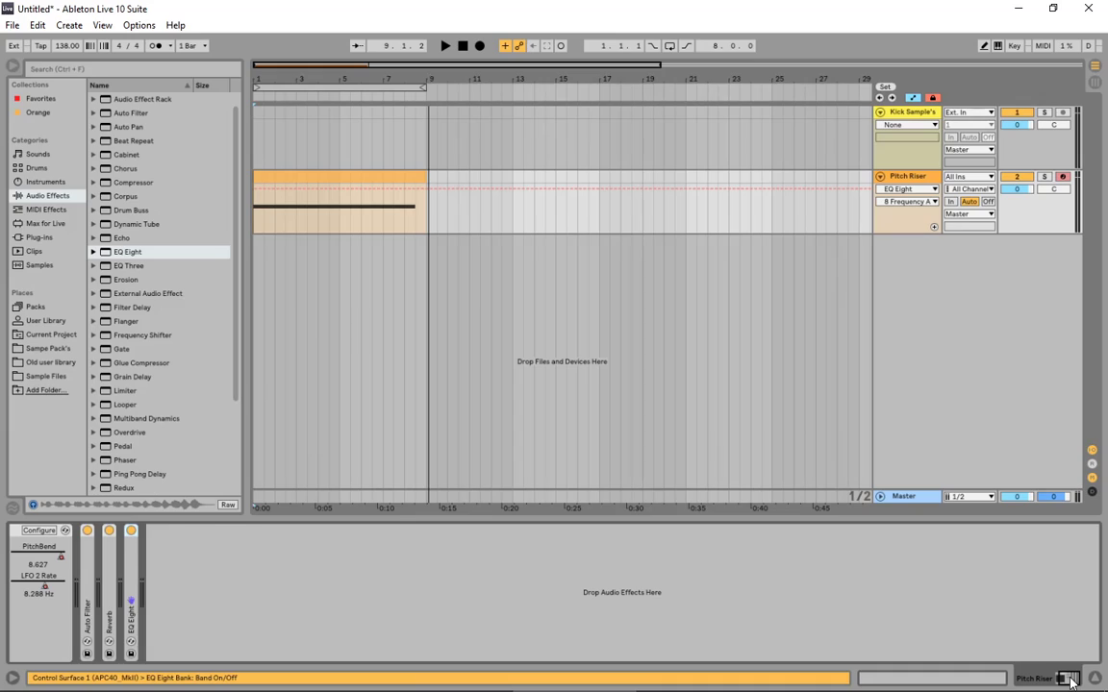
left_click_drag(1071, 681, 990, 677)
double_click(108, 530)
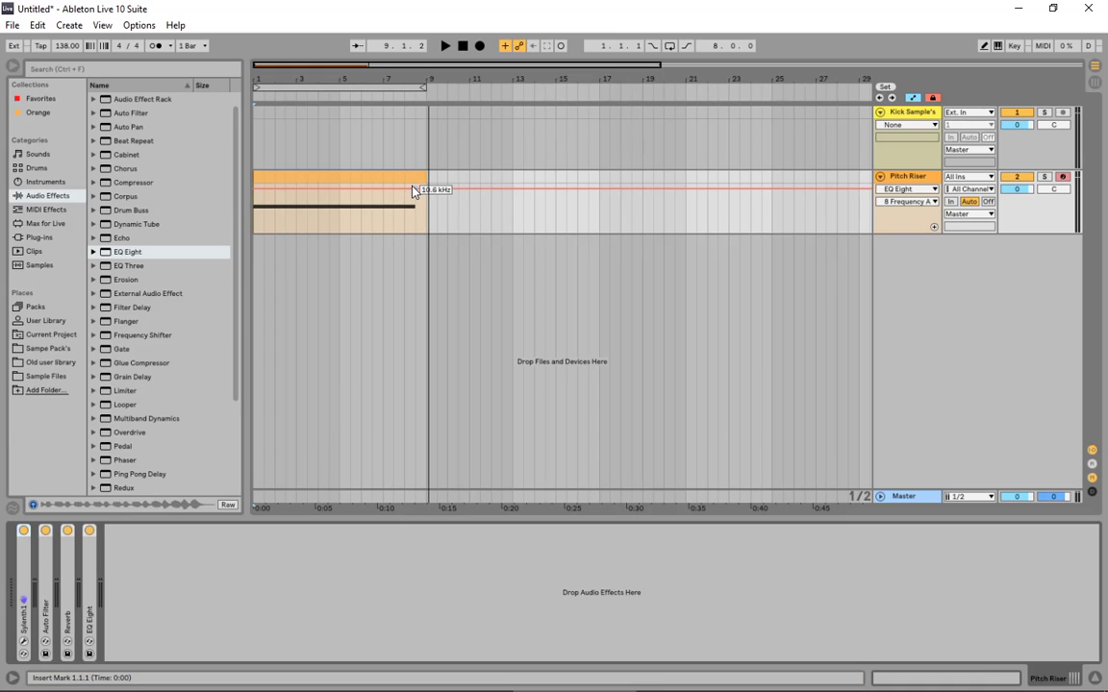
Add the Duck plug-in after the EQ Eight, slightly raise the bend of its rising curve, and move its window clear of the clip
left_click(41, 99)
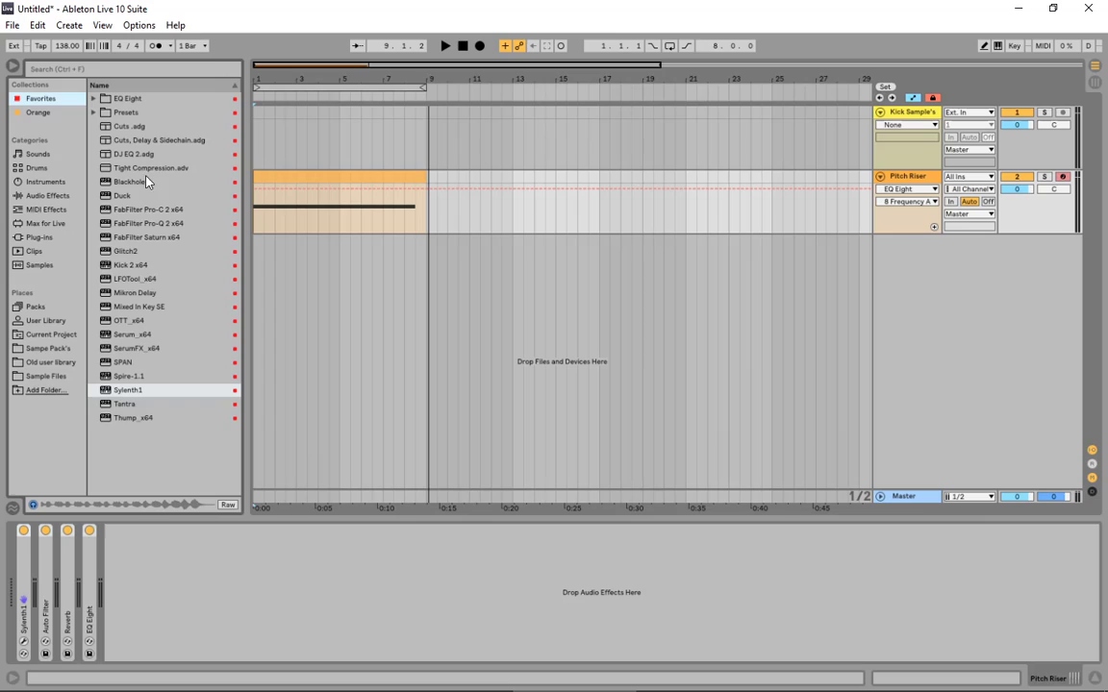
left_click(44, 195)
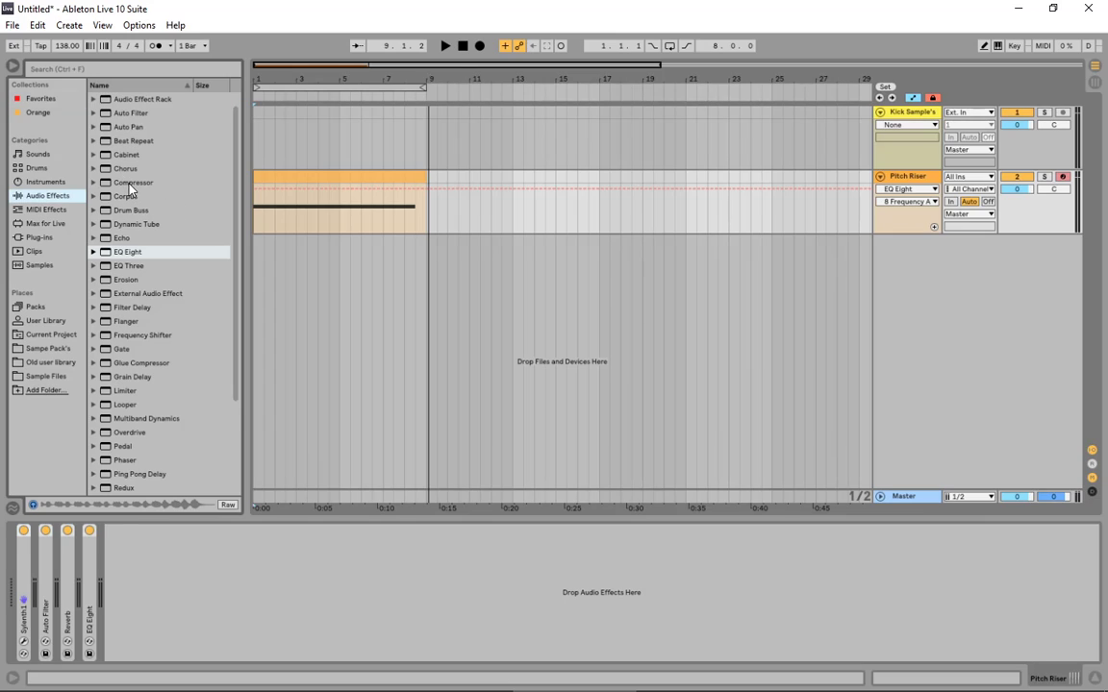
left_click(40, 100)
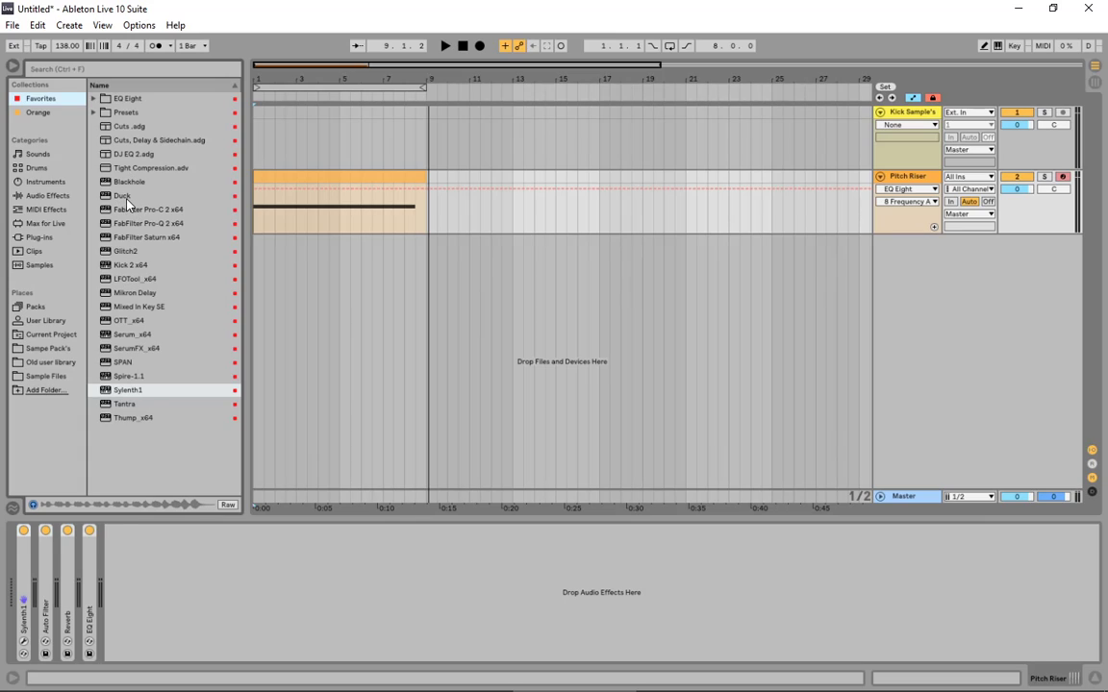
left_click_drag(120, 199, 368, 216)
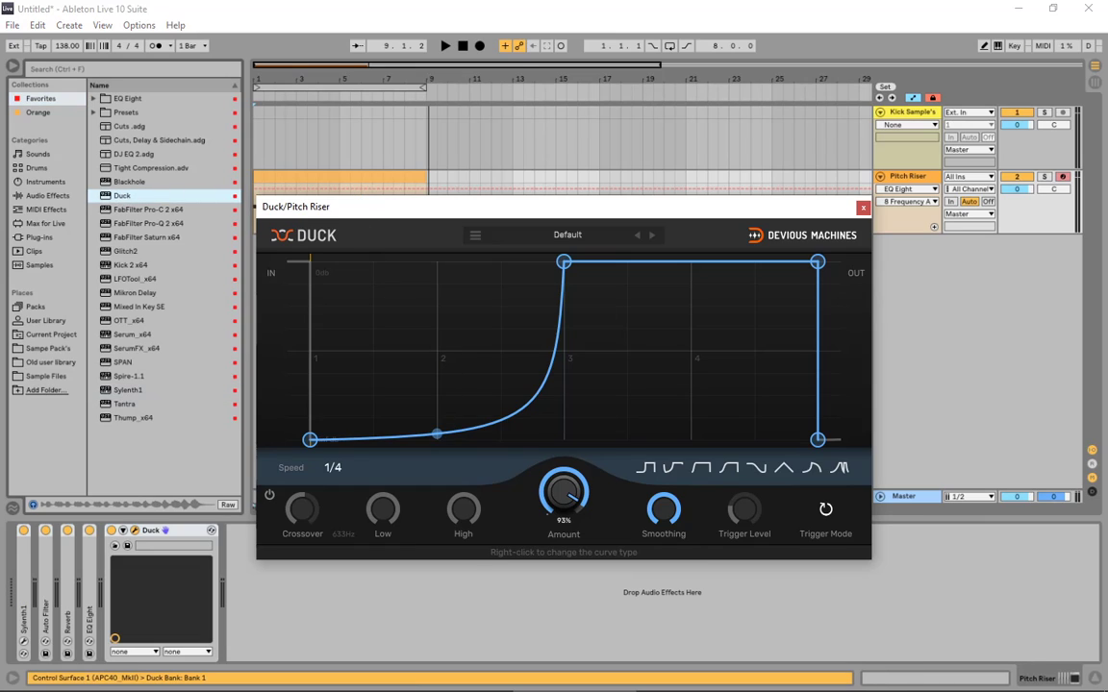
mouse_move(438, 435)
left_mouse_down()
mouse_move(439, 412)
mouse_move(437, 440)
mouse_move(437, 427)
left_mouse_up()
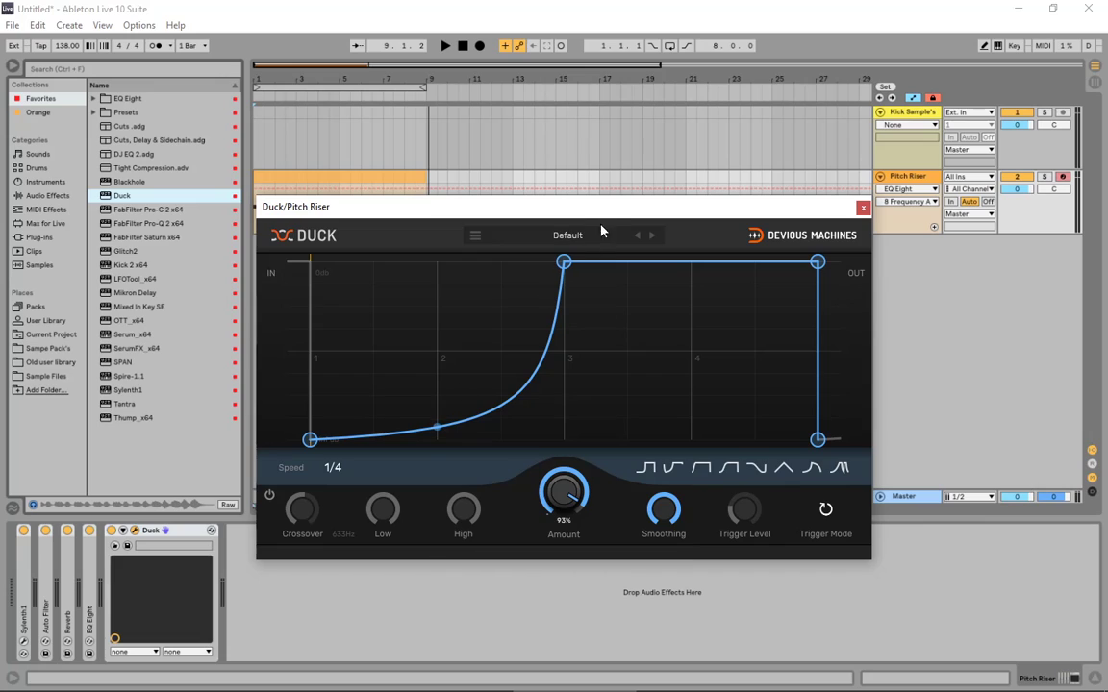
left_click_drag(541, 201, 804, 354)
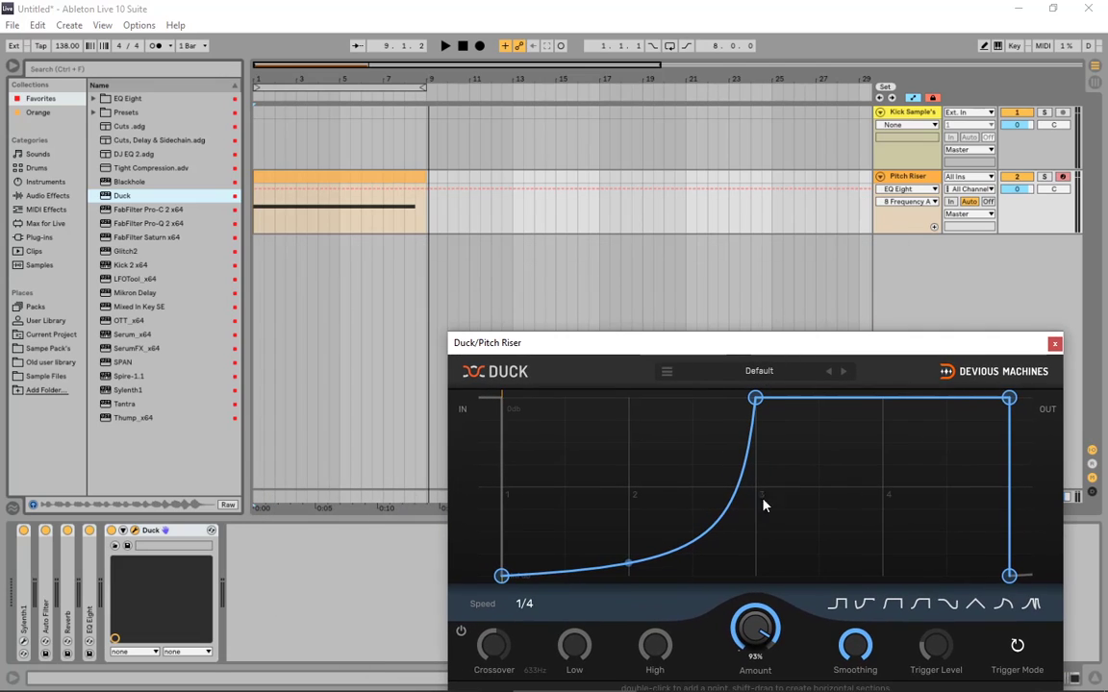
Straighten Duck's rising volume curve further while auditioning the riser, and set the Amount to 92%
key("space")
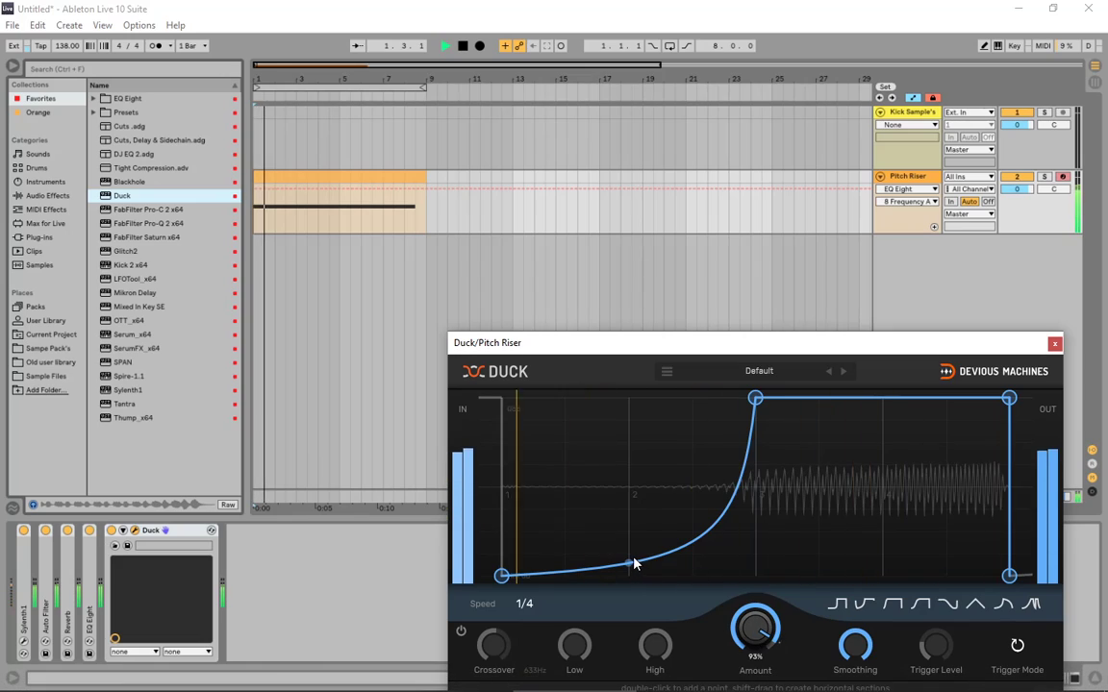
left_click_drag(627, 565, 628, 530)
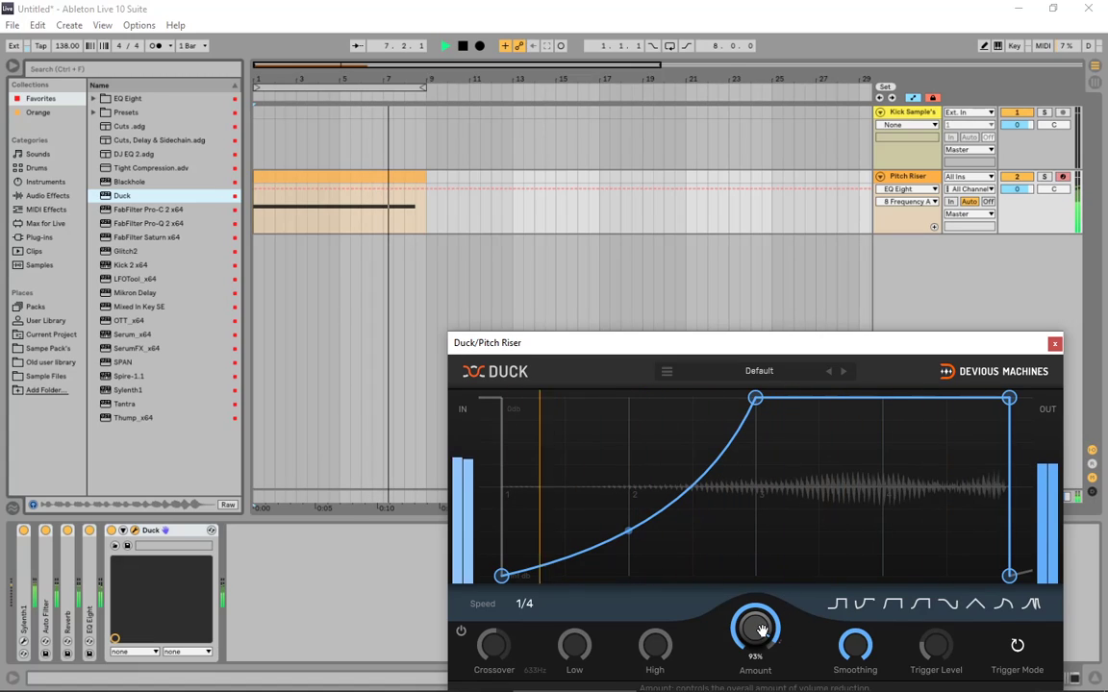
left_click_drag(765, 628, 765, 630)
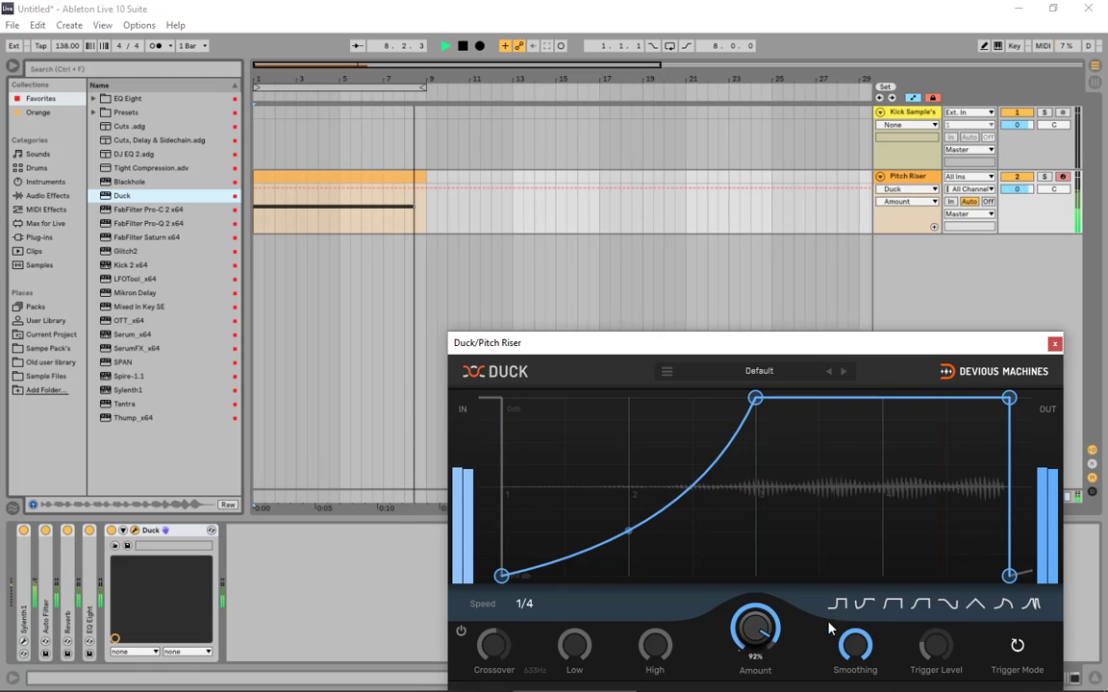
key("space")
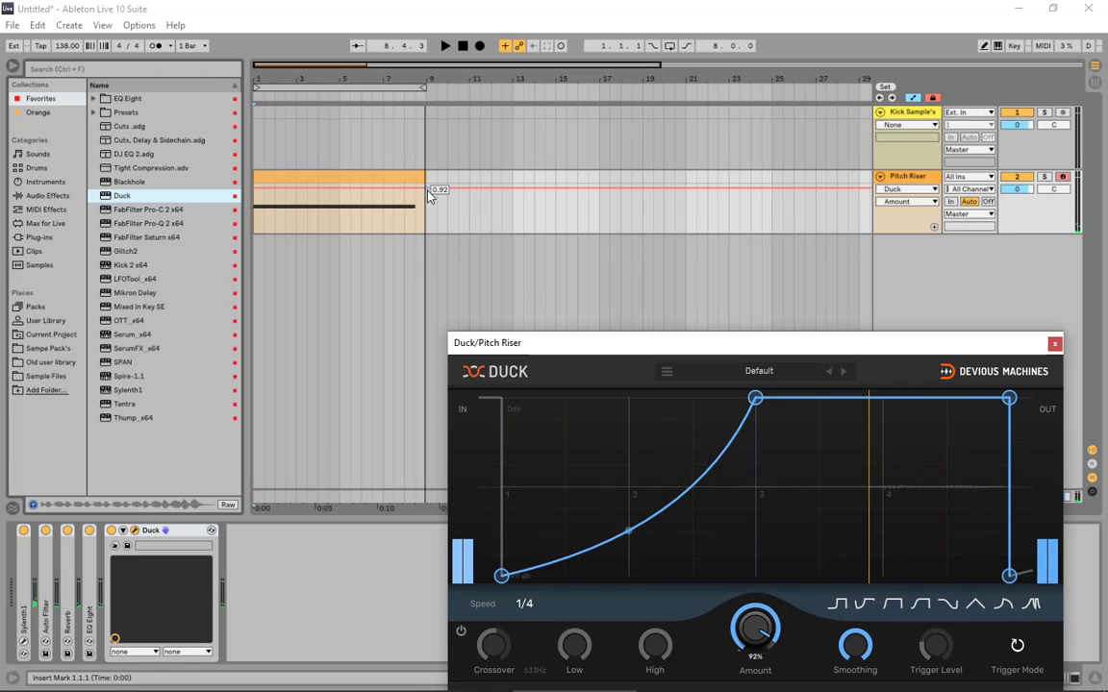
Draw Duck Amount automation curving upward from the minimum at the clip start to 0.92 at the clip's end, audition it, and close Duck's window
left_click(430, 196)
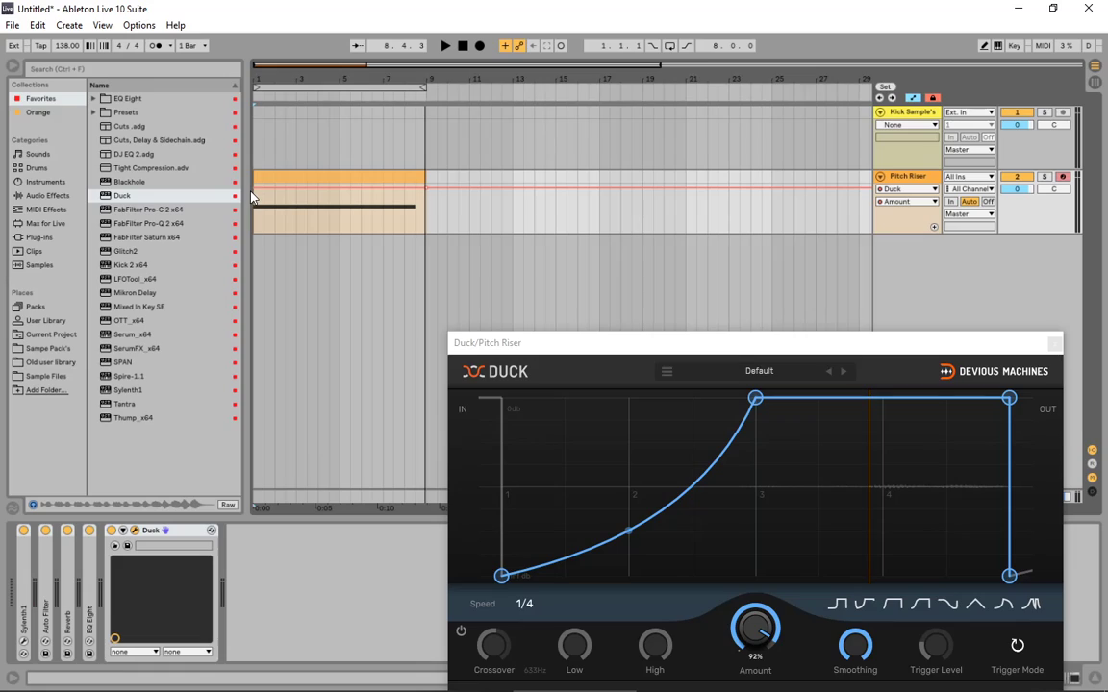
left_click(426, 191)
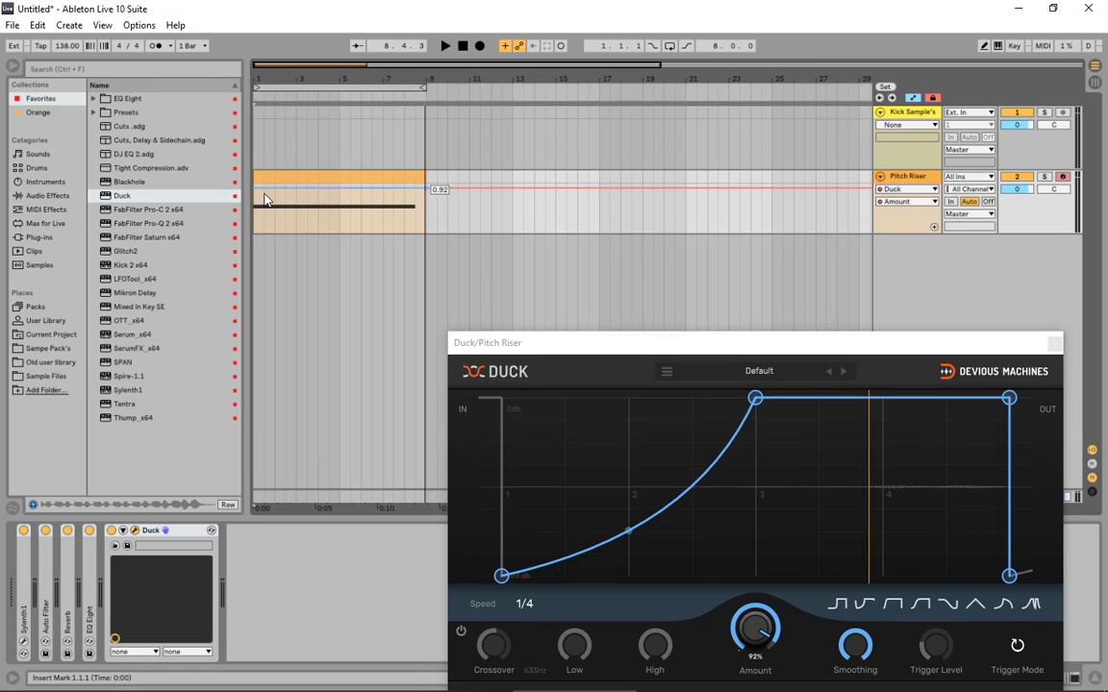
left_click_drag(255, 189, 255, 231)
mouse_move(335, 213)
left_mouse_down()
mouse_move(335, 226)
mouse_move(344, 197)
mouse_move(344, 211)
left_mouse_up()
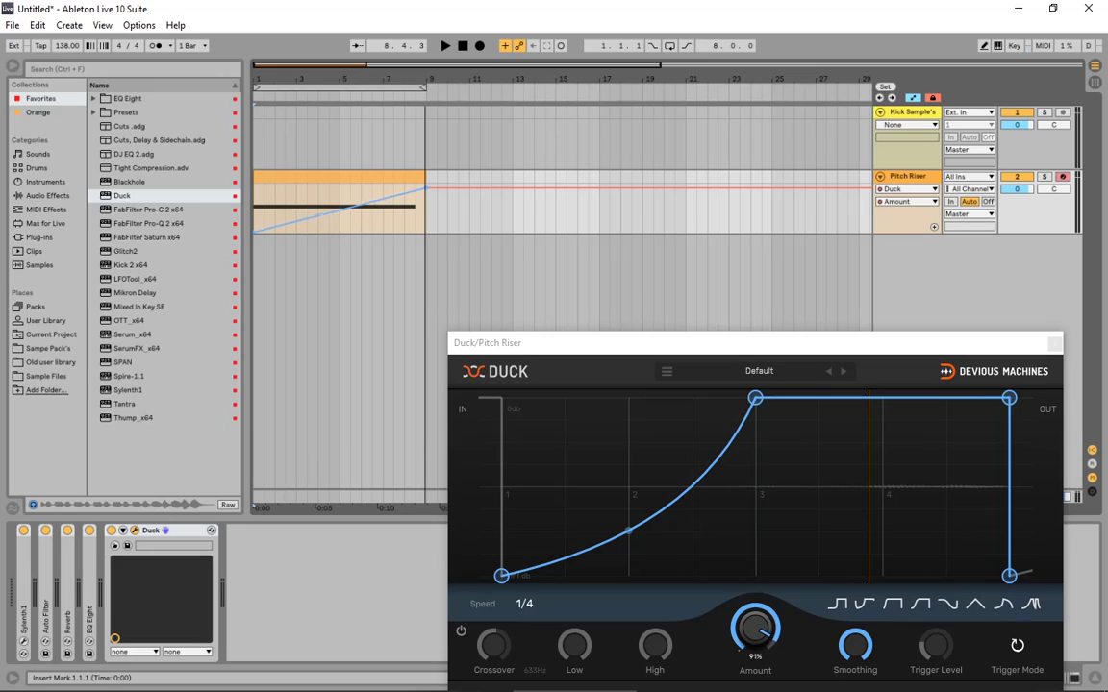
left_click(342, 211)
mouse_move(343, 210)
left_mouse_down()
mouse_move(343, 225)
mouse_move(344, 182)
mouse_move(343, 233)
left_mouse_up()
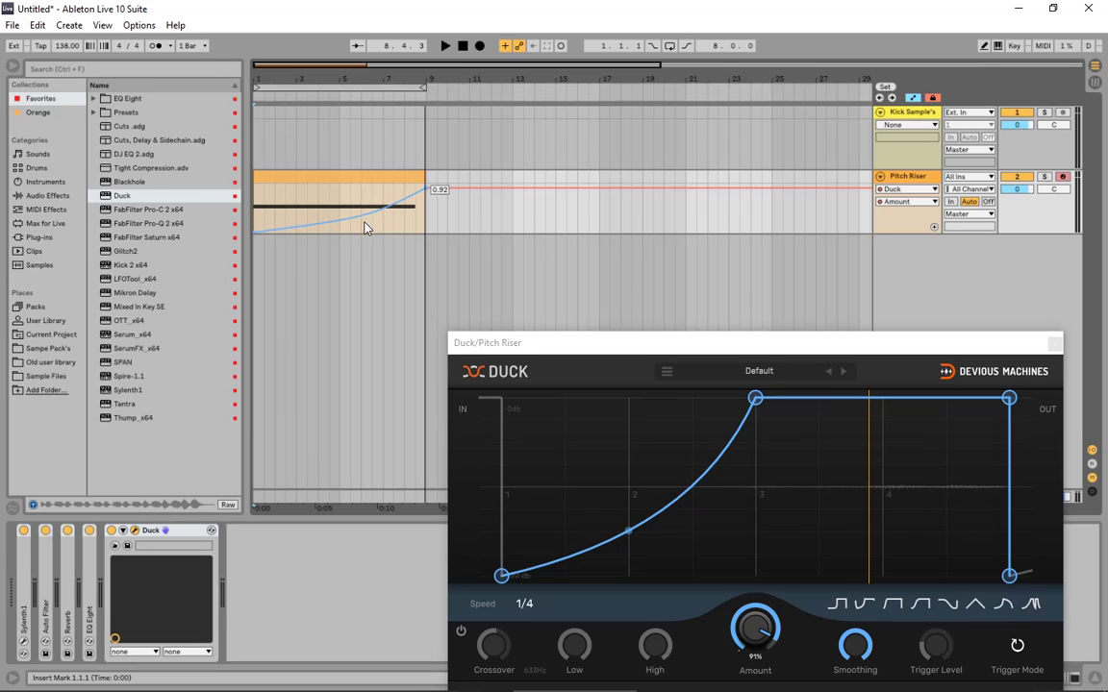
key("space")
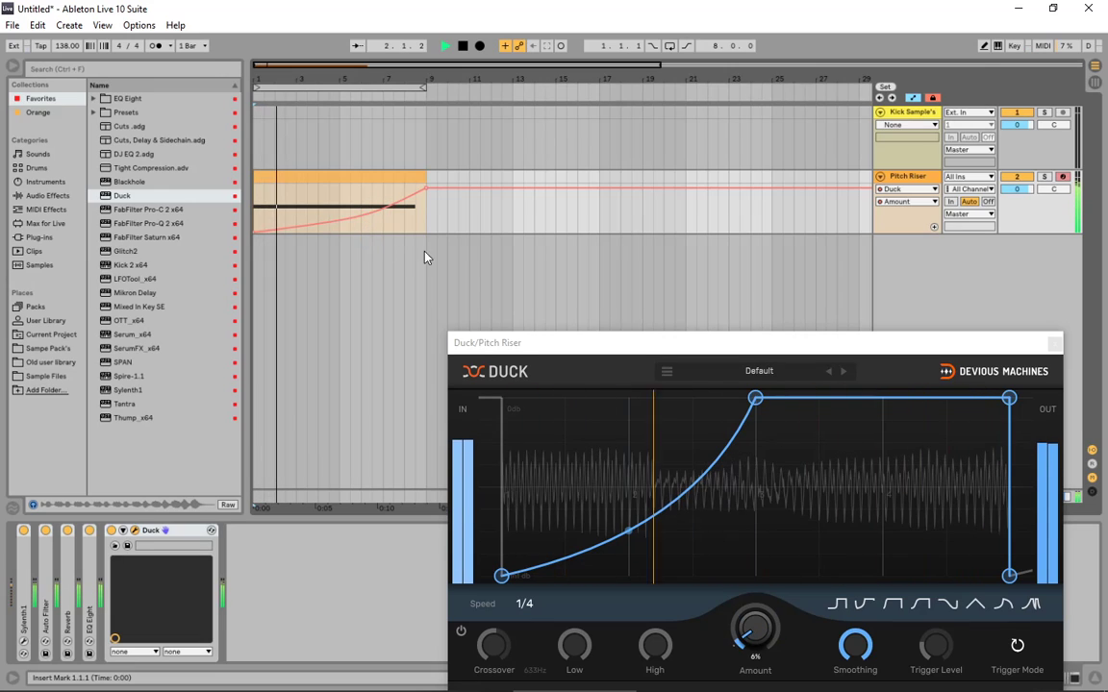
left_click(1055, 343)
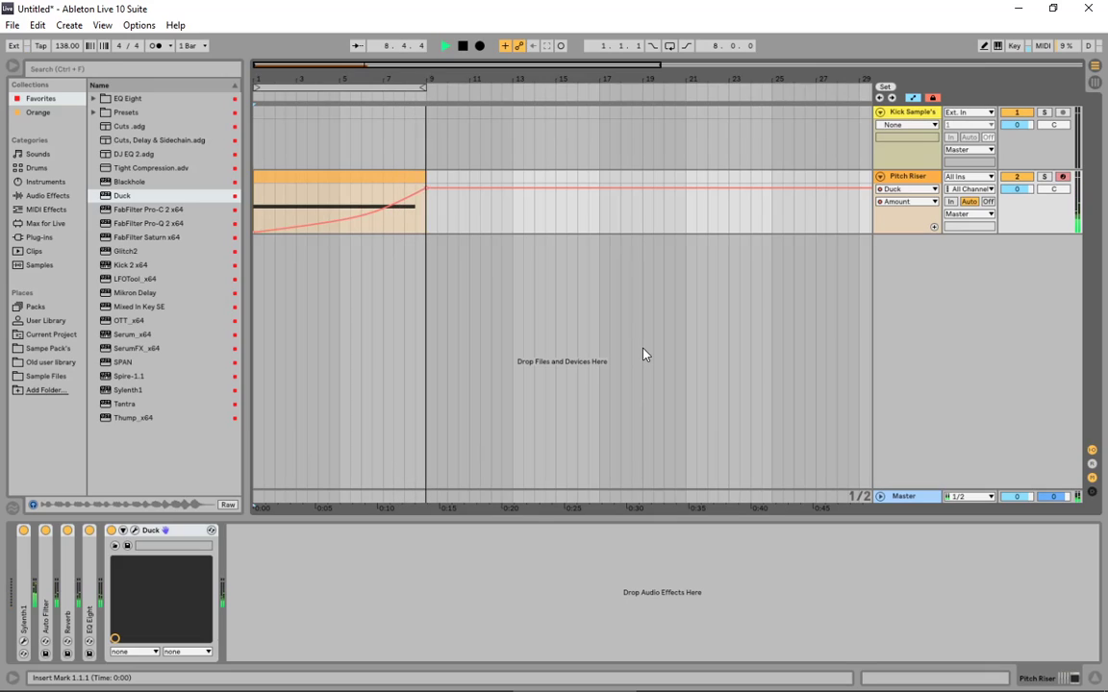
key("space")
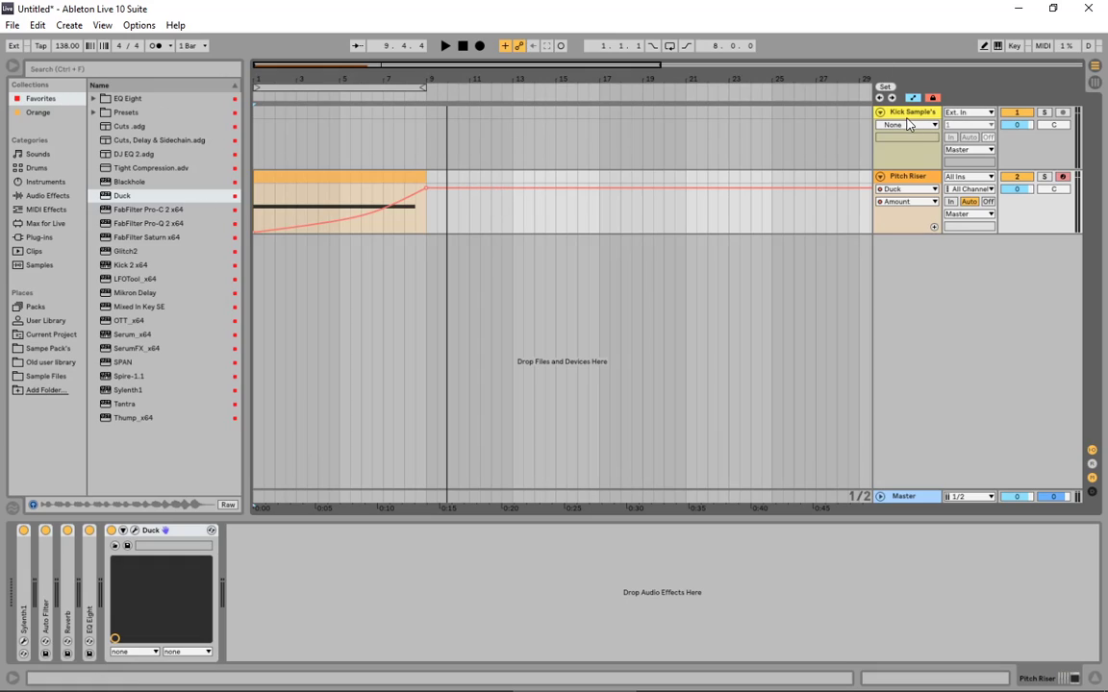
Add a Redux audio effect after Duck on the Pitch Riser track
mouse_move(402, 206)
left_click_drag(401, 206, 604, 193)
left_click(55, 198)
scroll(119, 272, "down", 1)
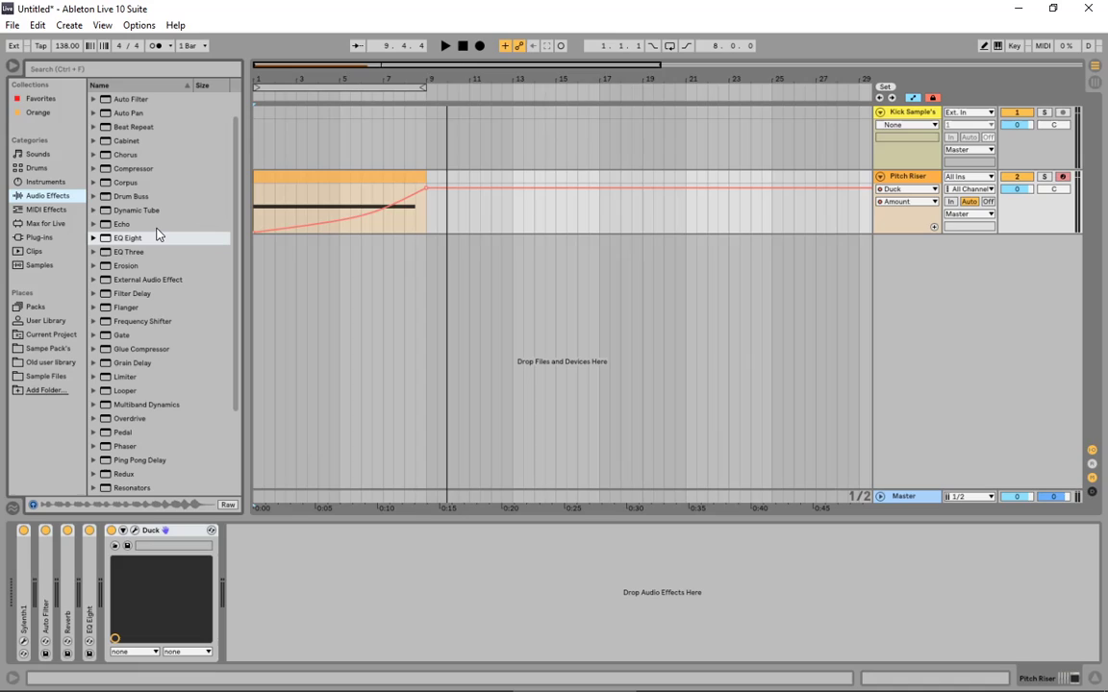
scroll(146, 263, "up", 2)
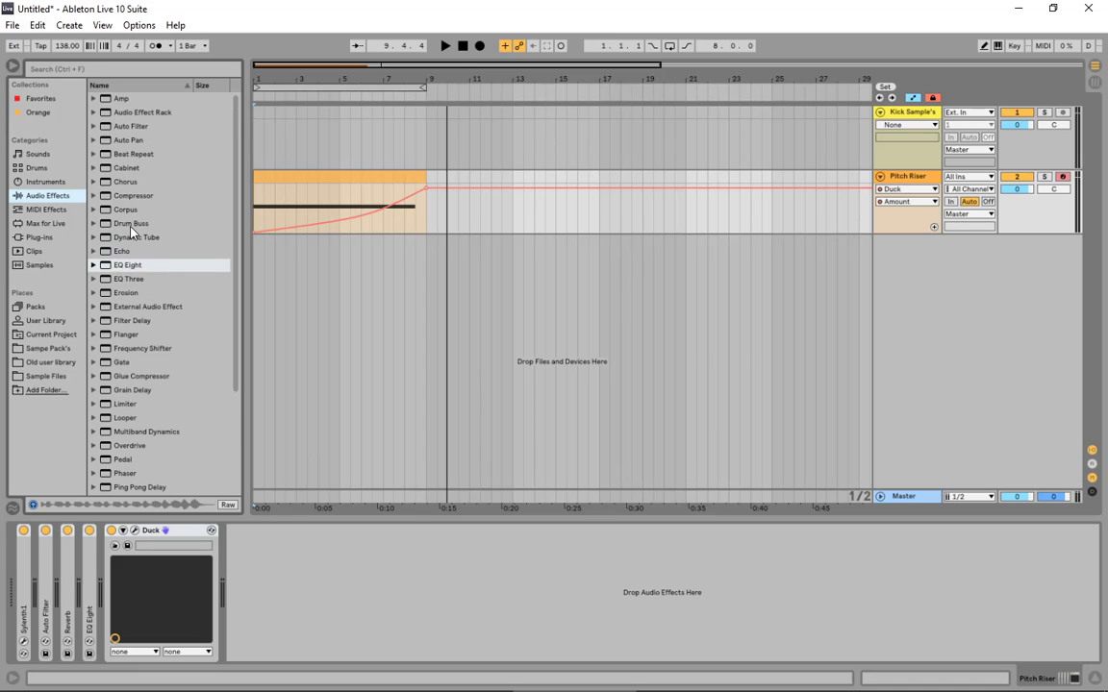
scroll(154, 288, "down", 5)
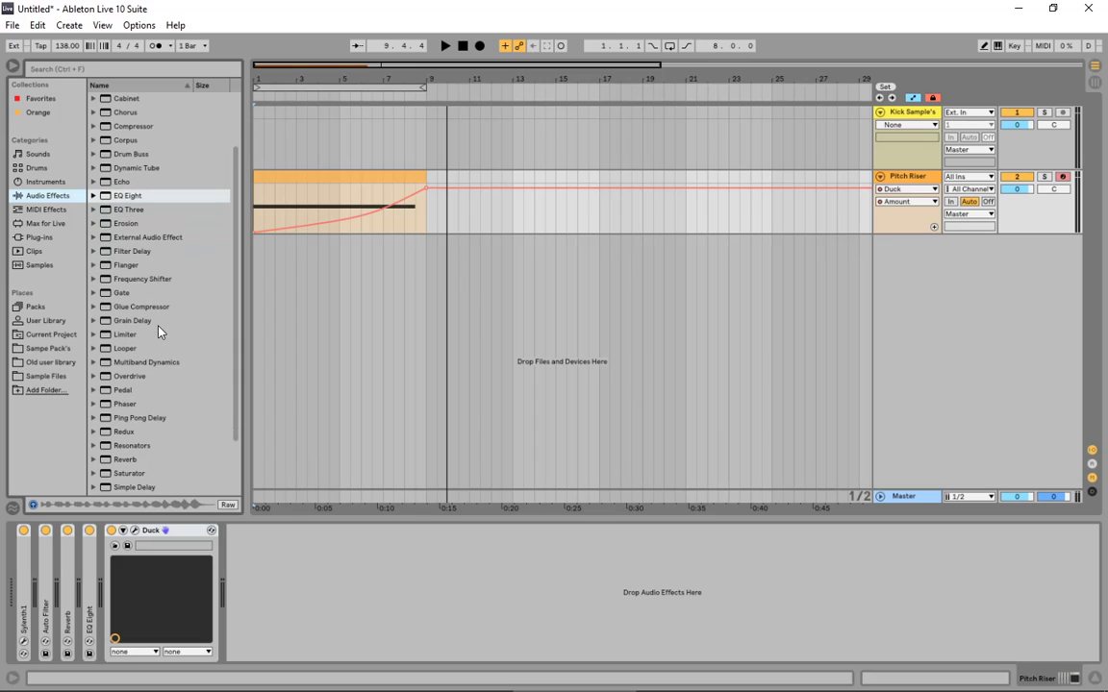
scroll(154, 357, "down", 5)
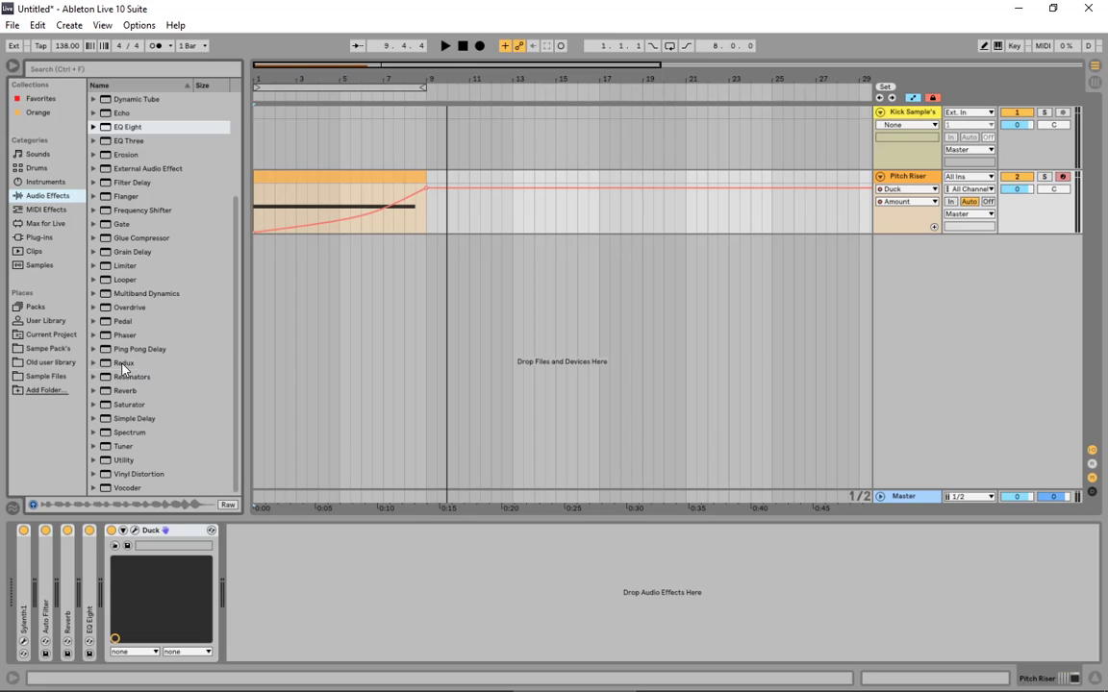
left_click_drag(123, 366, 275, 567)
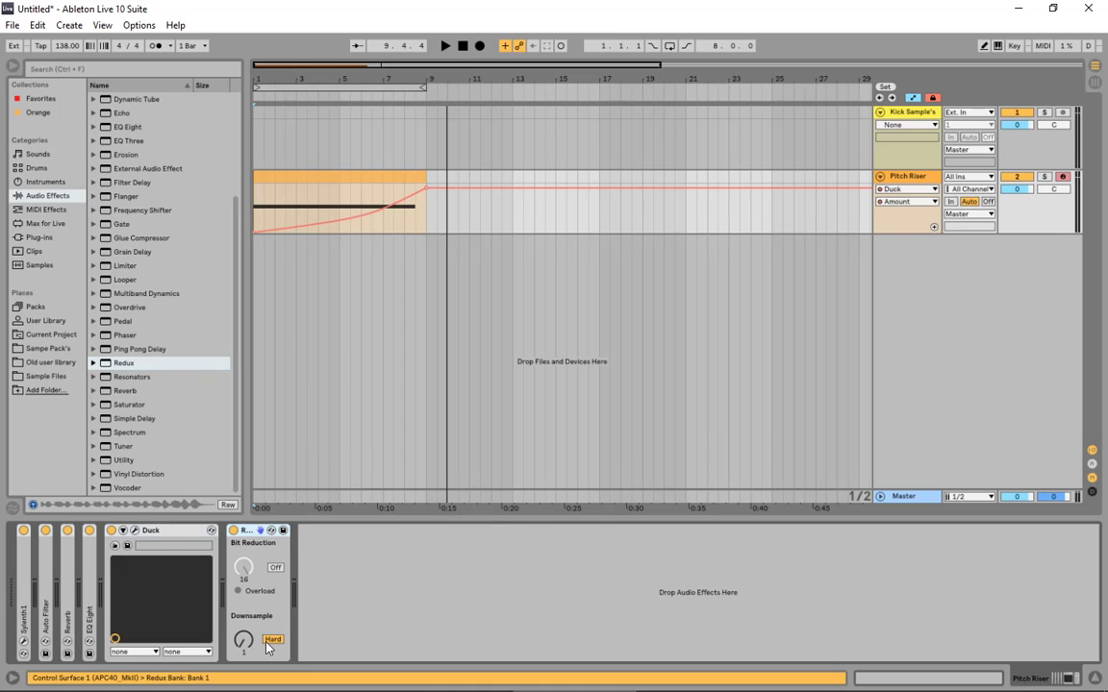
Switch Redux's Downsample mode to Soft and set the downsampling to 12.6 while auditioning the riser
mouse_move(244, 641)
left_mouse_down()
mouse_move(244, 598)
mouse_move(244, 663)
left_mouse_up()
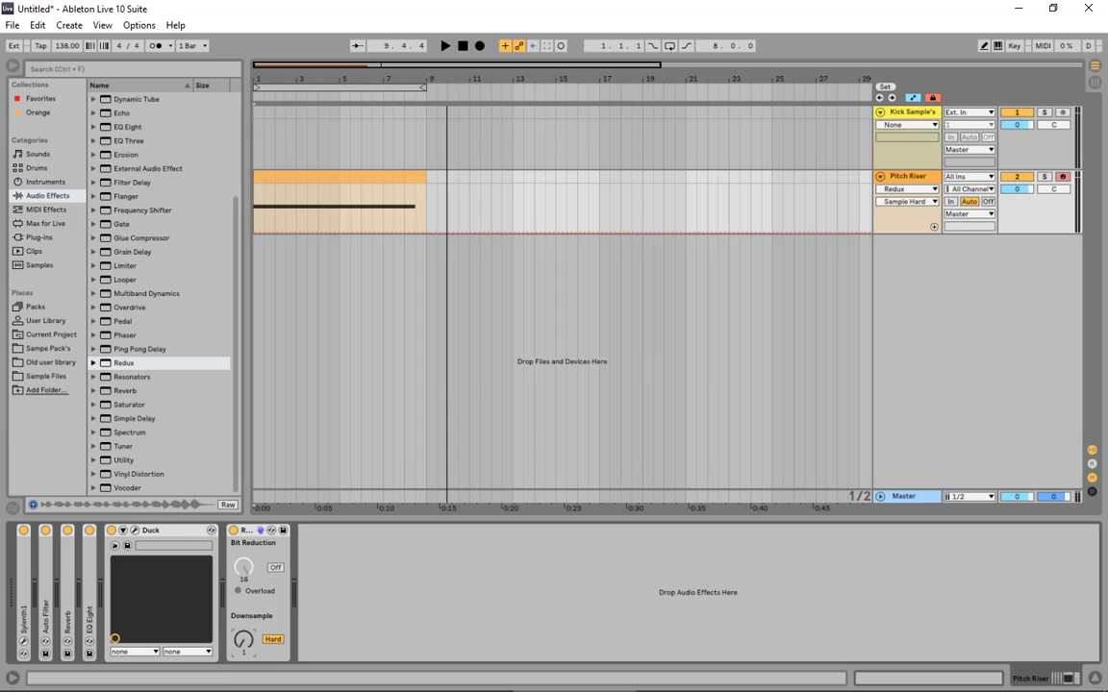
left_click(273, 639)
key("space")
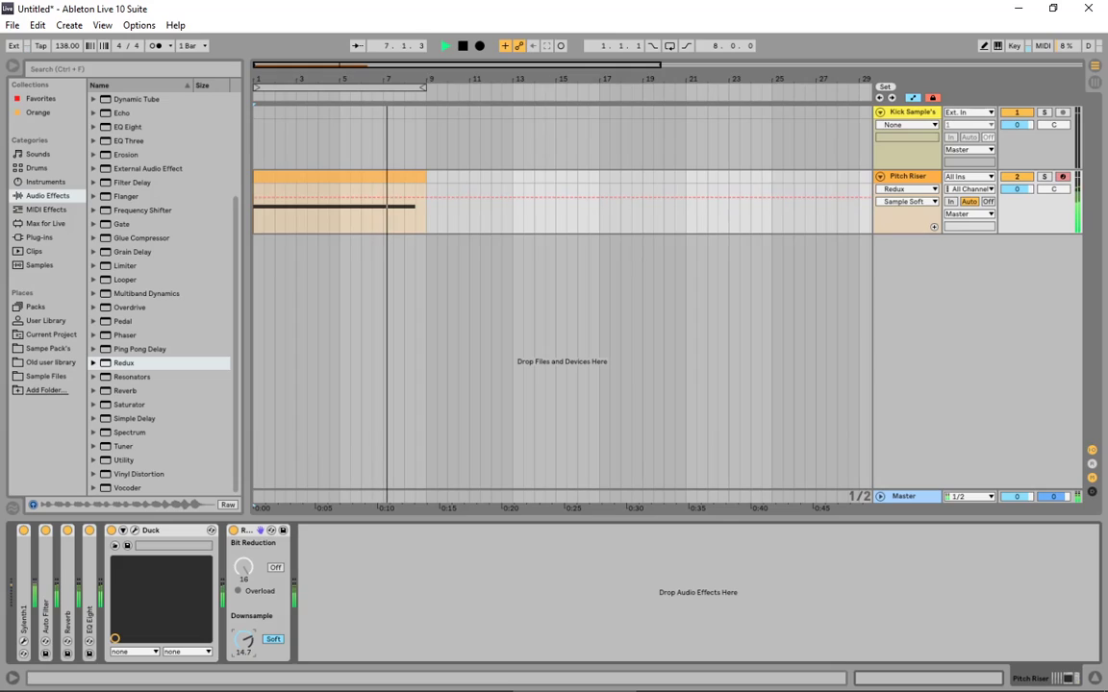
key("space")
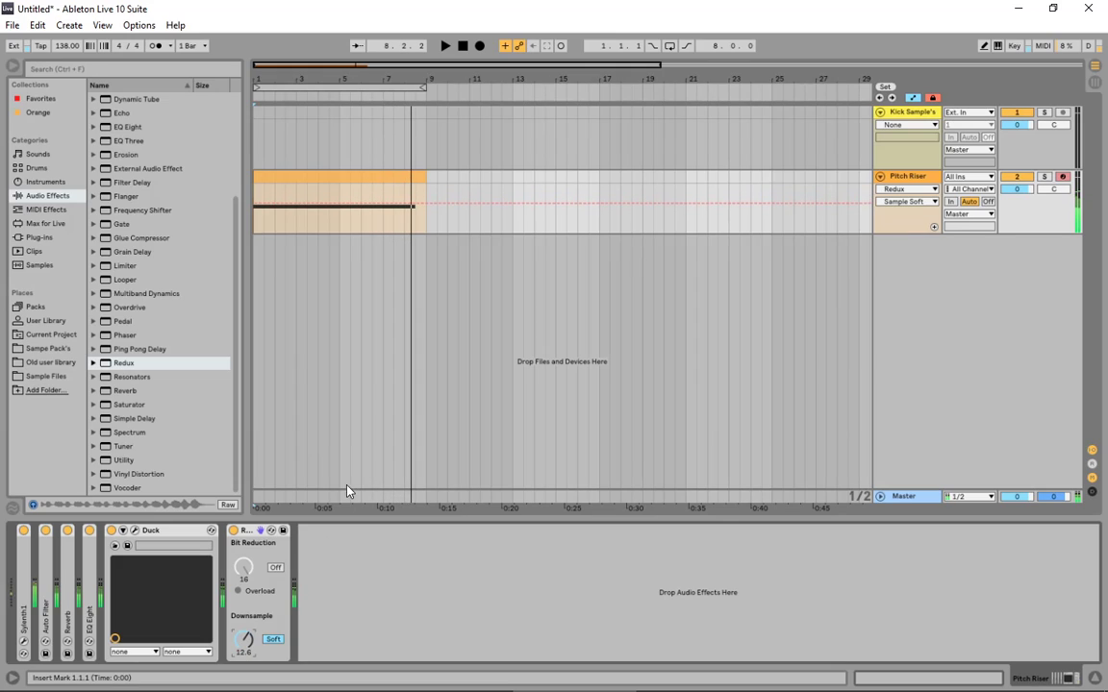
Draw Redux downsample automation curving upward from the minimum at the clip start to 12.6 at the note's end, and audition it
mouse_move(414, 209)
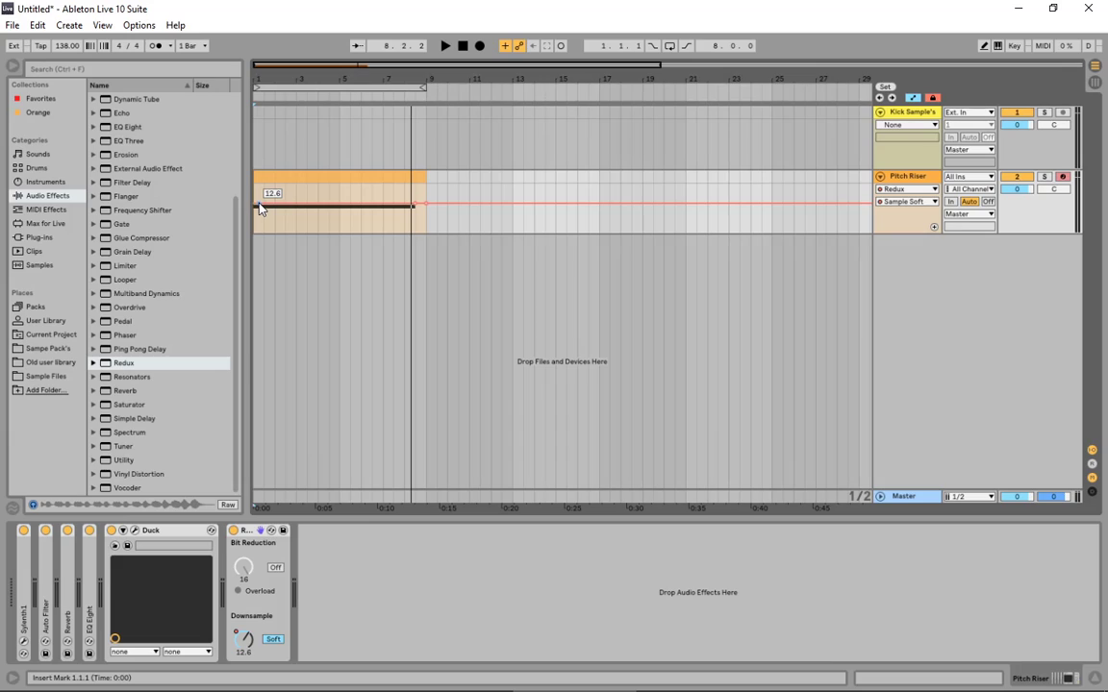
left_click_drag(258, 209, 325, 252)
key("space")
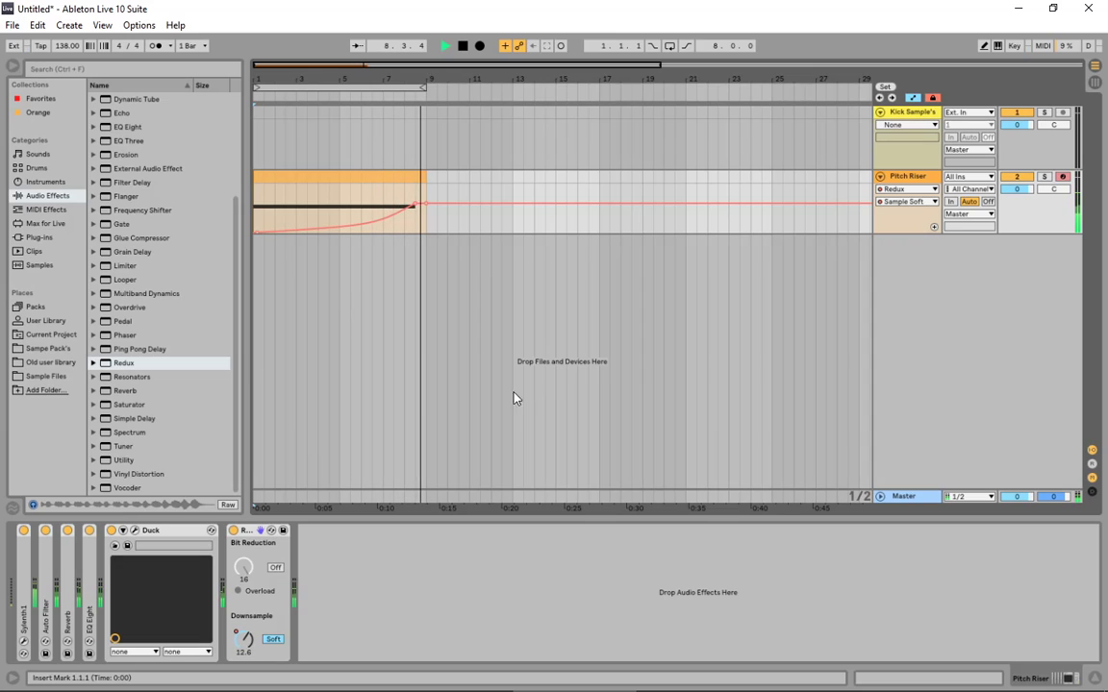
key("space")
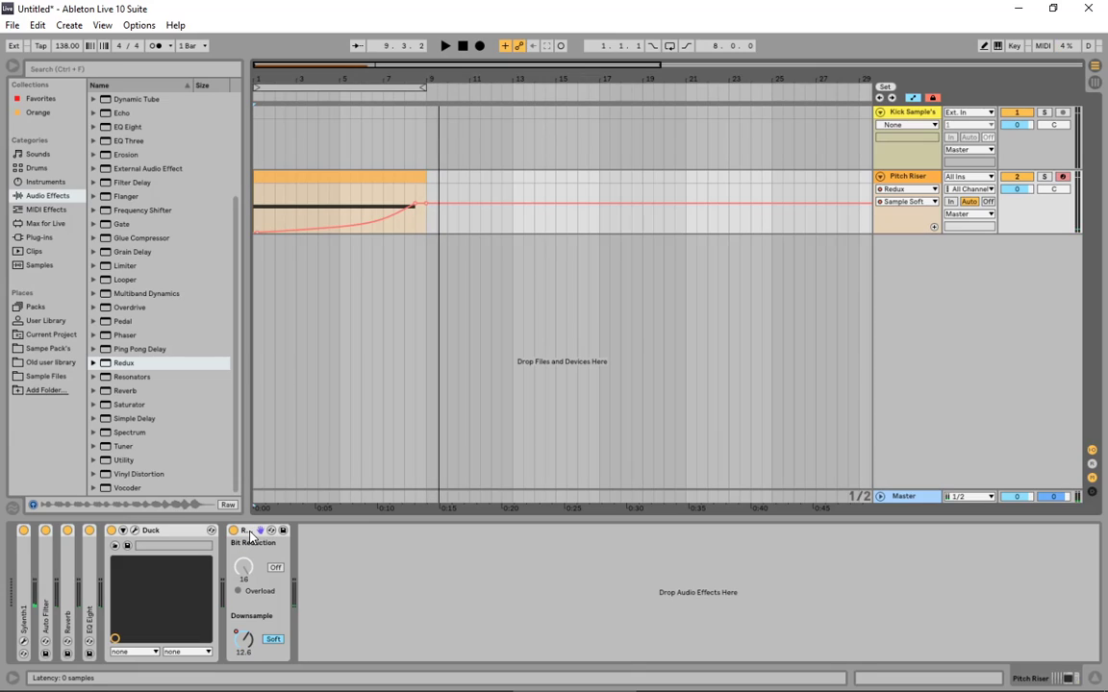
Move Redux between Reverb and EQ Eight, unfold EQ Eight, and enable Redux's Bit Reduction at 12 while auditioning the riser
left_click_drag(240, 541, 85, 558)
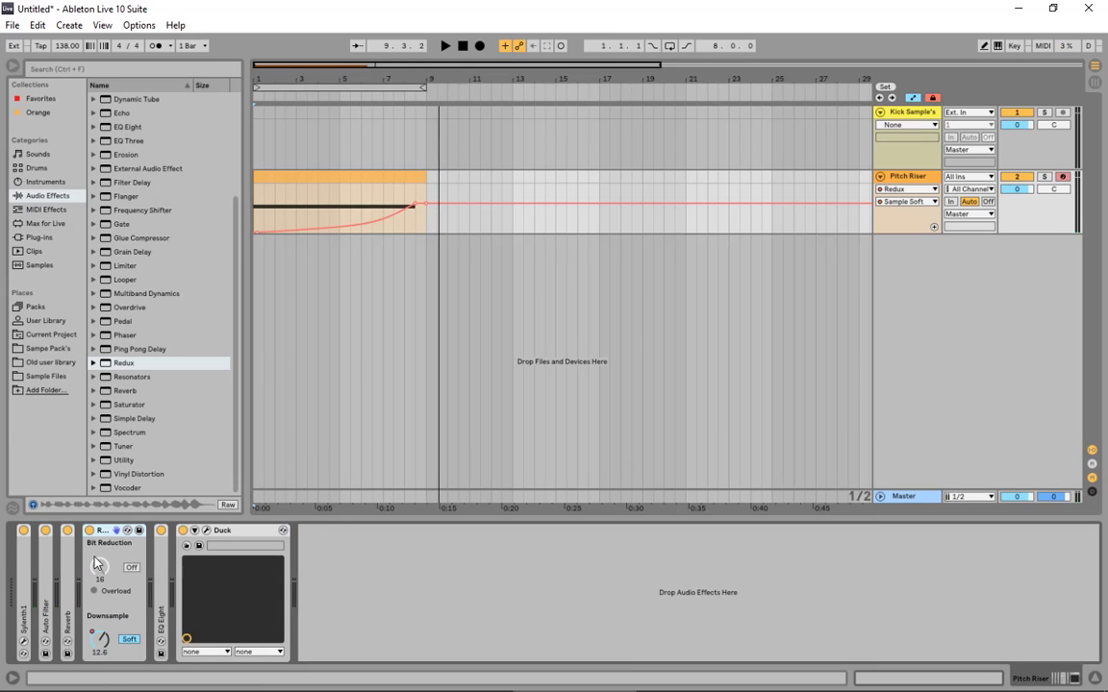
double_click(165, 602)
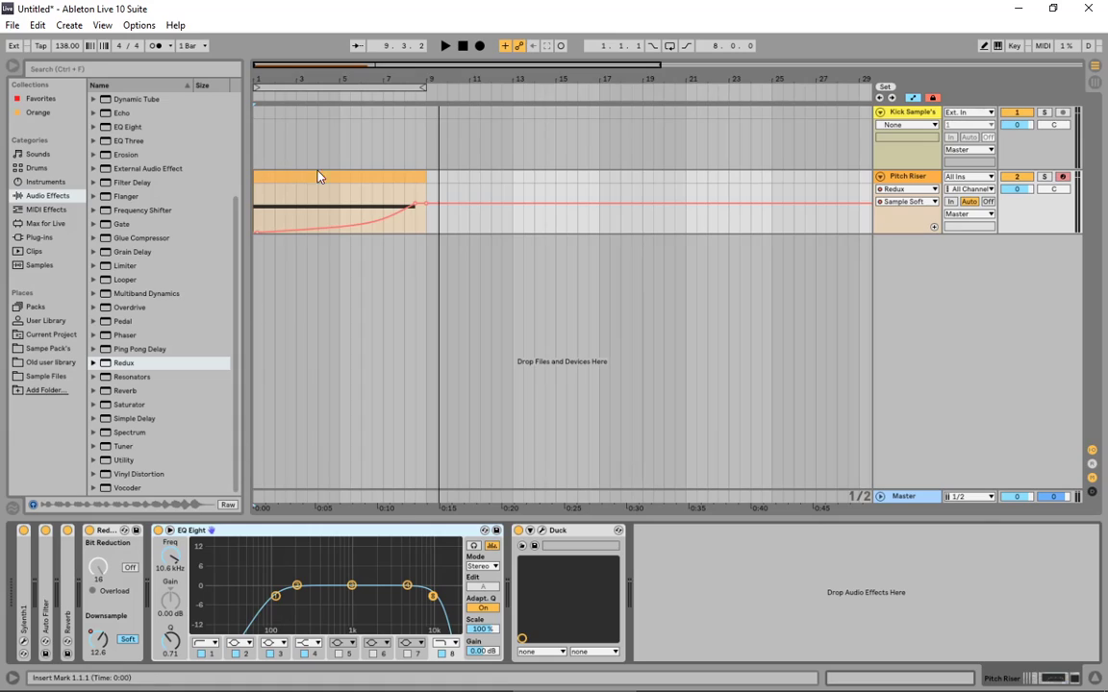
key("space")
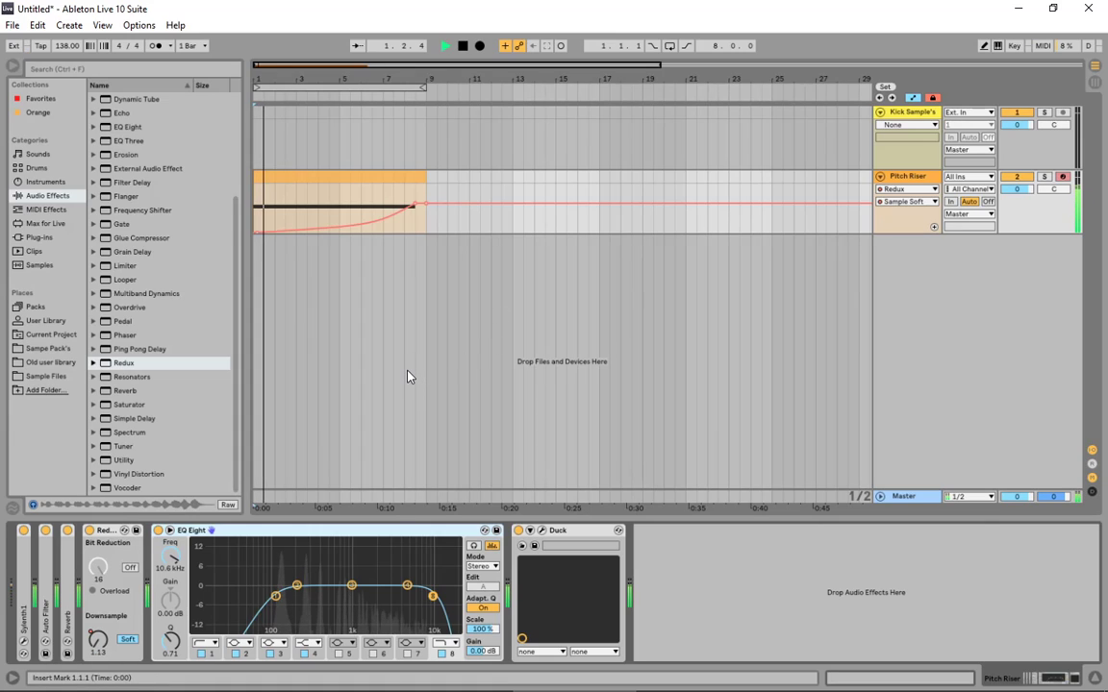
left_click(131, 569)
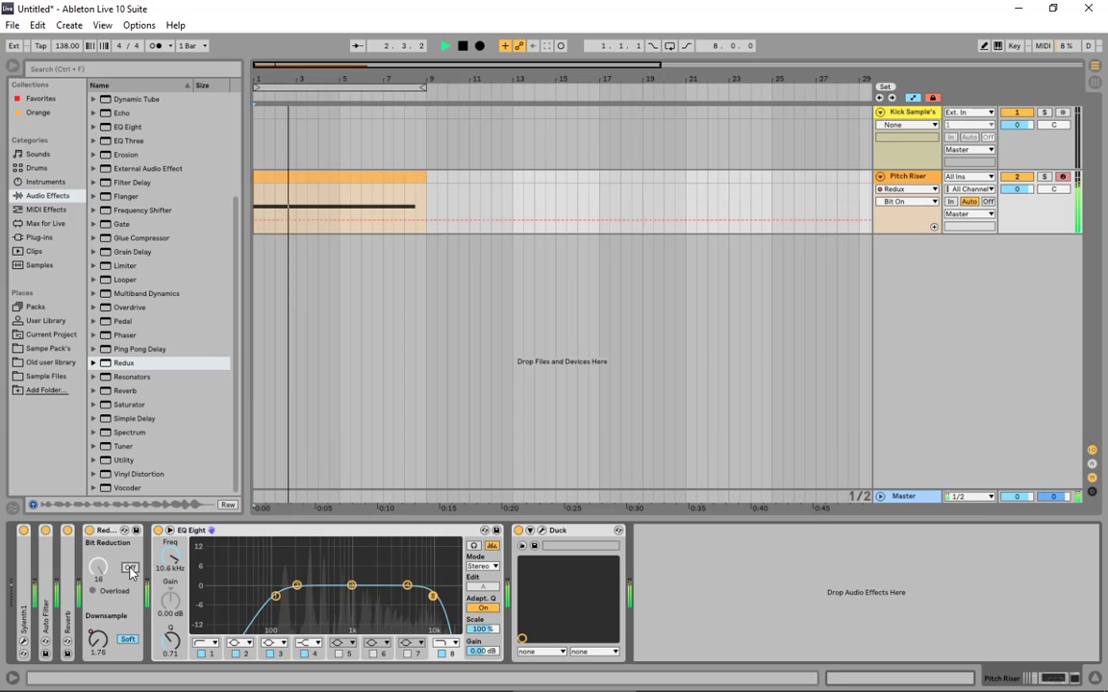
left_click_drag(98, 569, 102, 613)
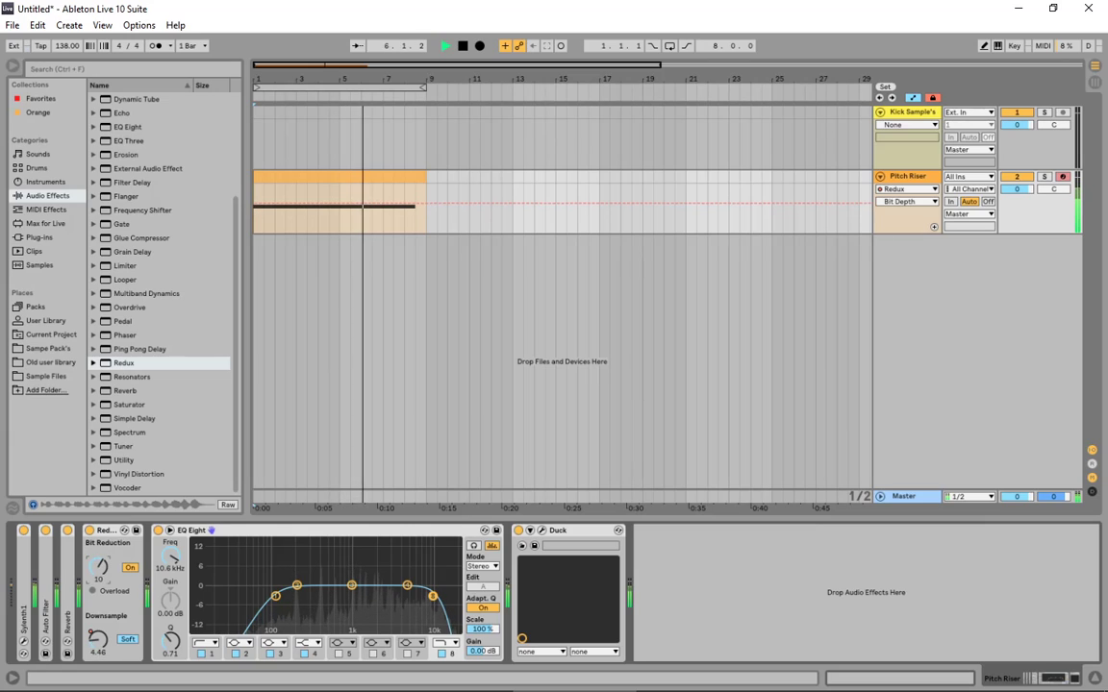
left_click_drag(98, 575, 98, 556)
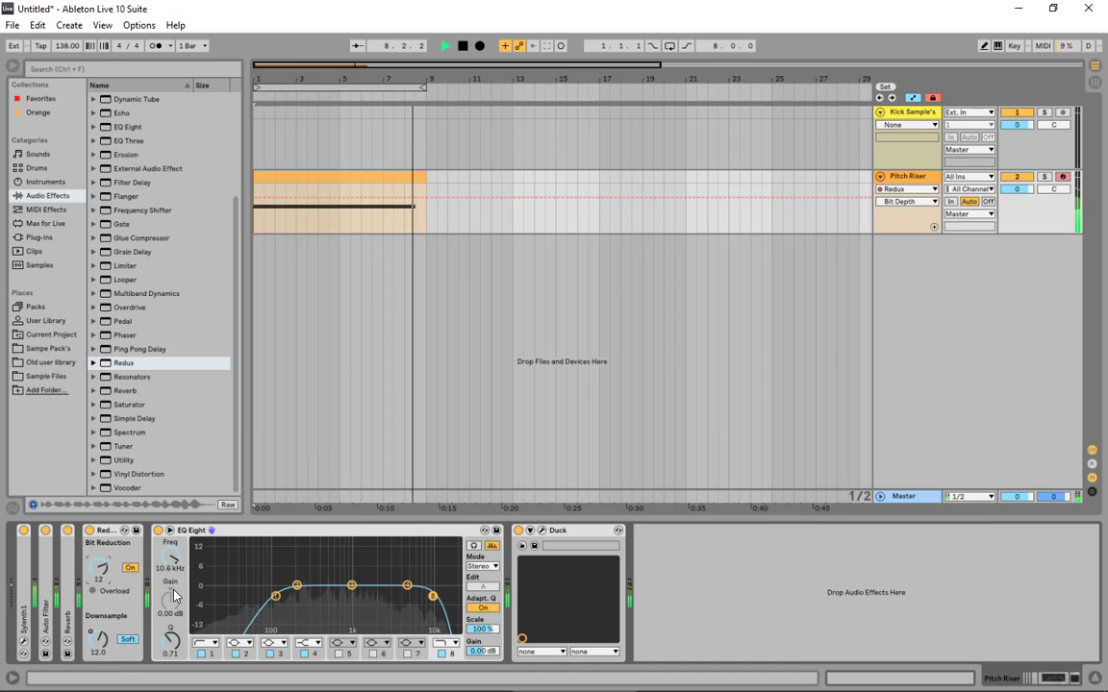
key("space")
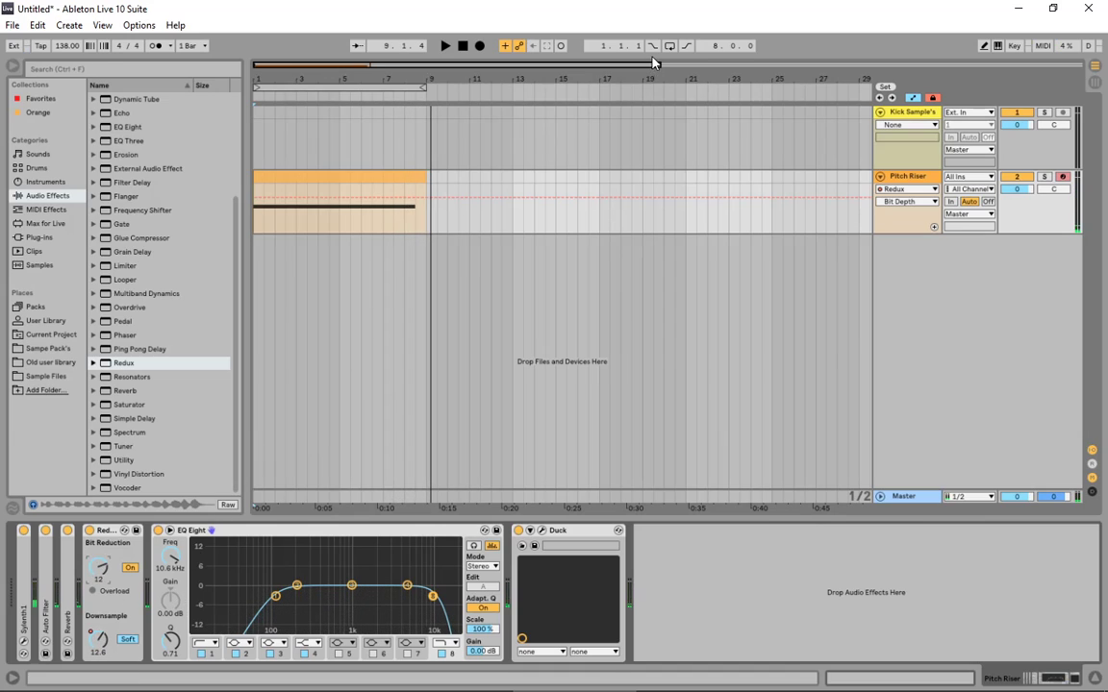
Lower the peak of the Redux downsample automation to 7.05 and audition the riser
left_click(96, 650)
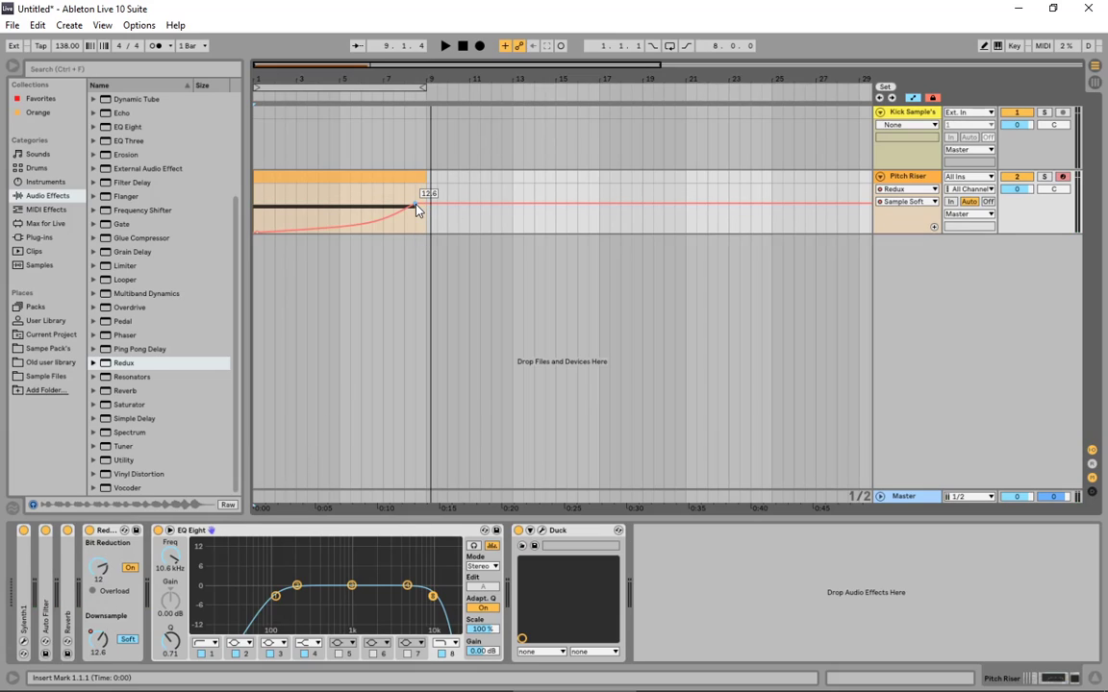
left_click_drag(416, 207, 416, 225)
key("space")
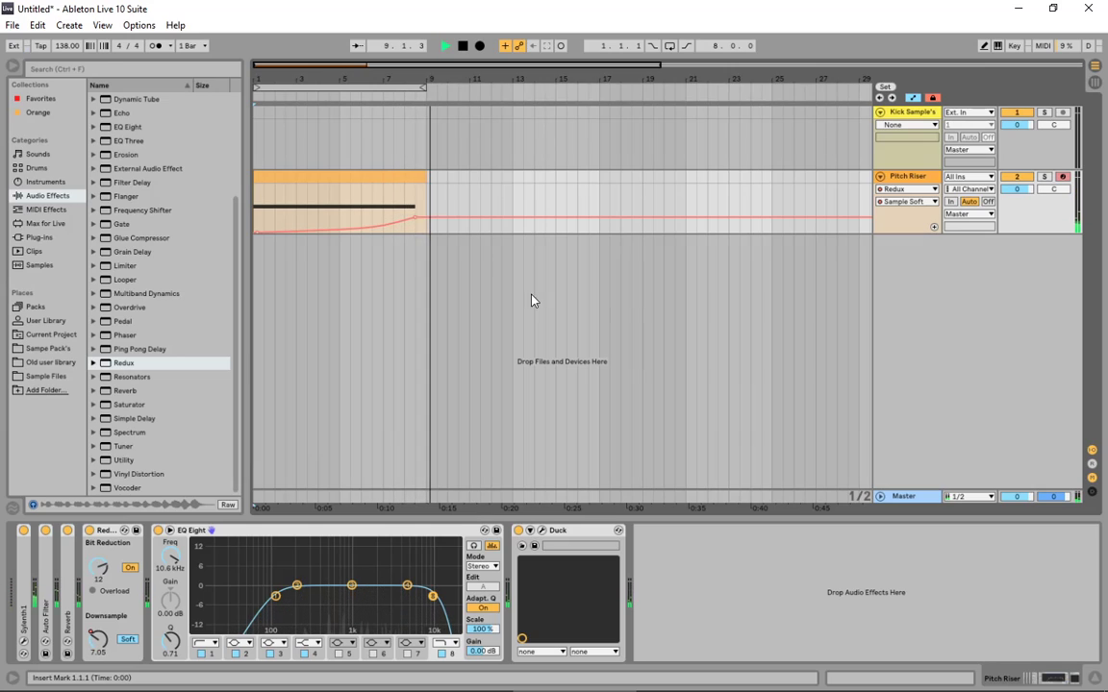
key("space")
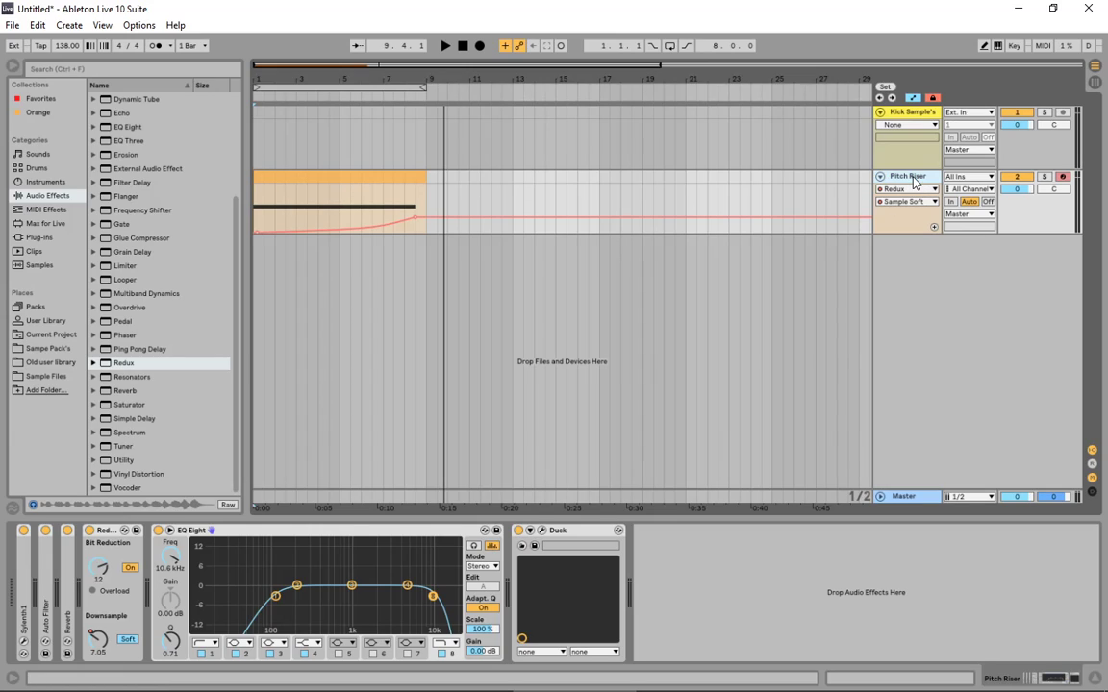
Duplicate the riser clip to bar 9 and curve Redux's downsample automation down from 7.05 to the minimum at bar 17
left_click(369, 180)
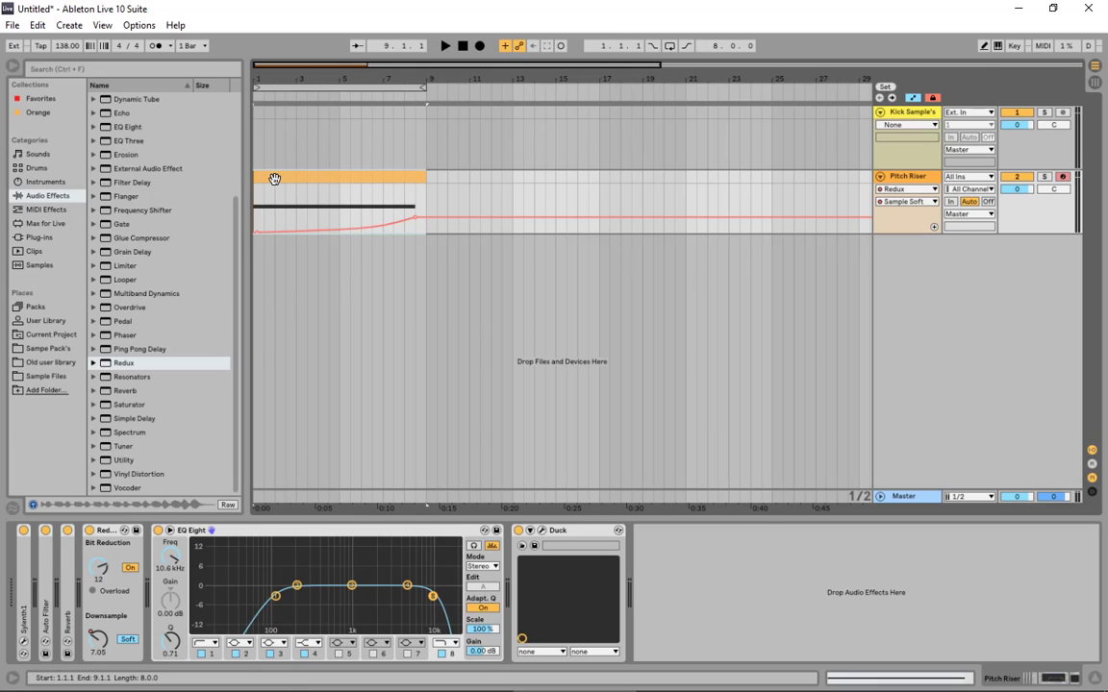
left_click_drag(274, 179, 452, 194)
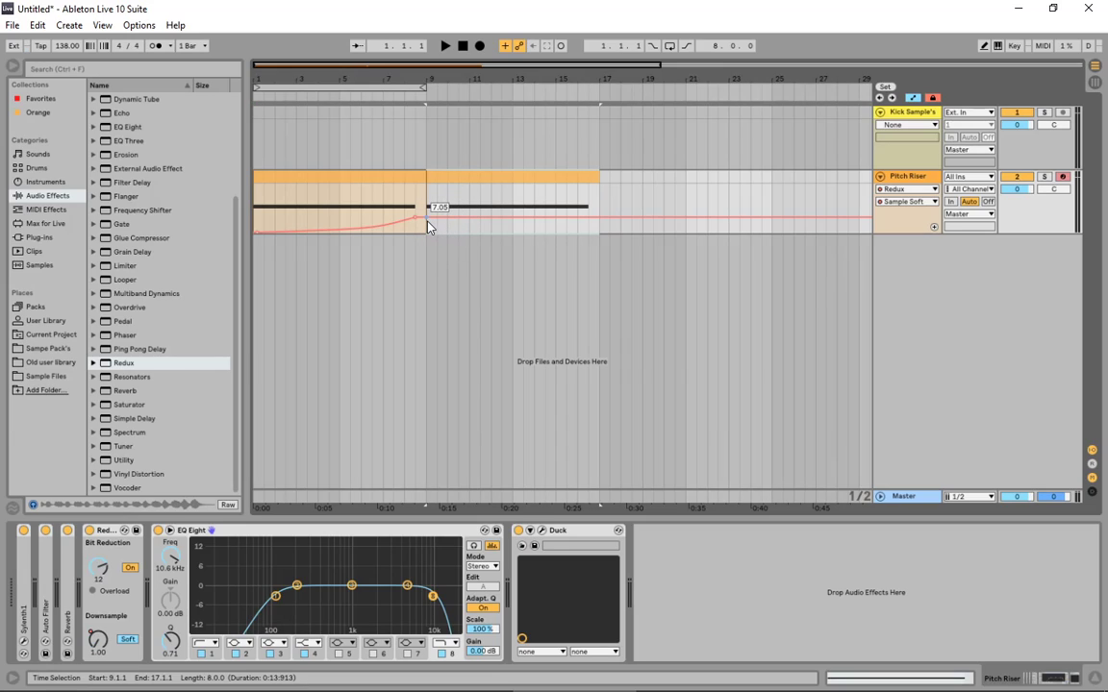
left_click(429, 227)
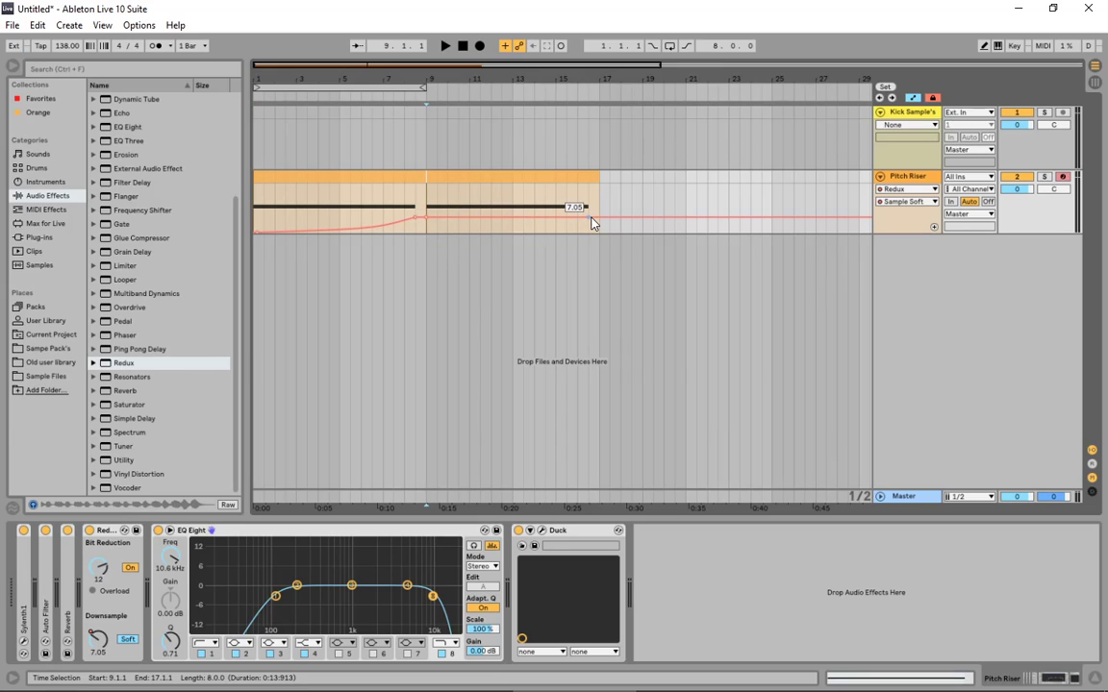
left_click_drag(591, 218, 591, 232)
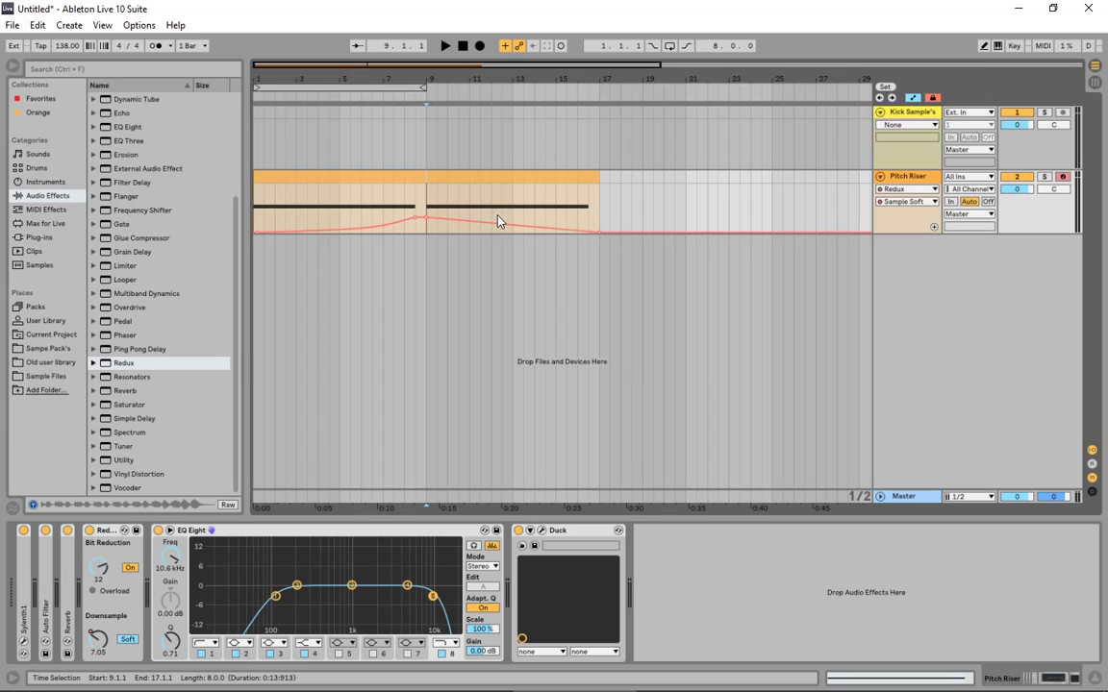
left_click_drag(487, 227, 488, 244, "alt")
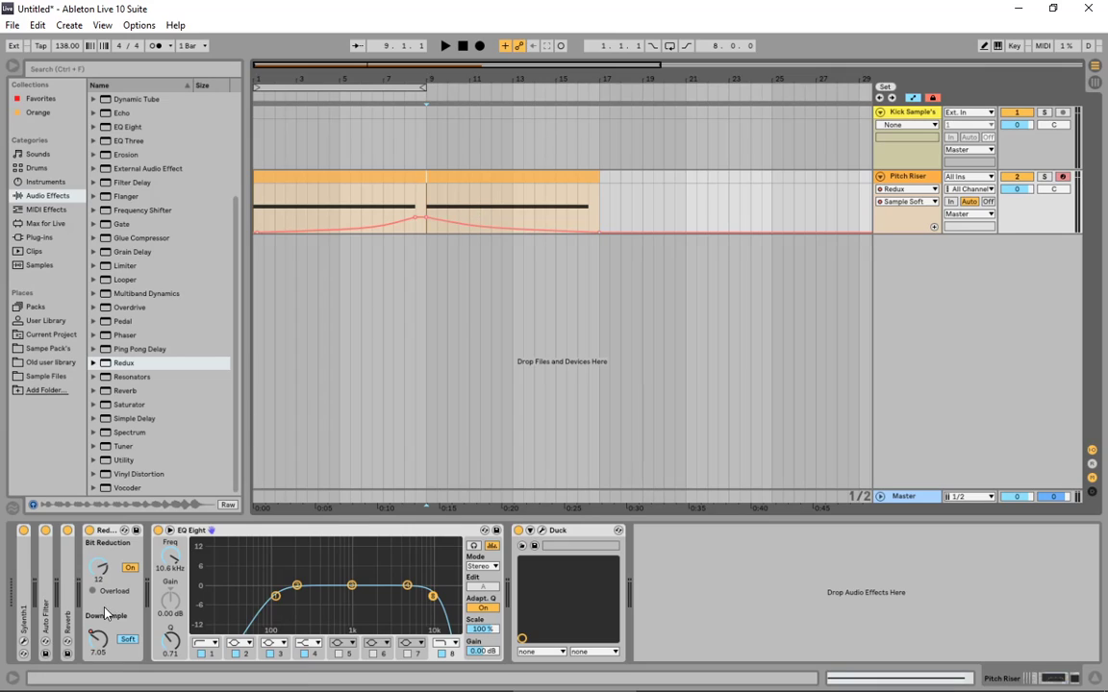
Extend Duck's Amount automation so it falls from 0.92 at bar 9 to the minimum at bar 17, and close Duck's window
left_click(543, 534)
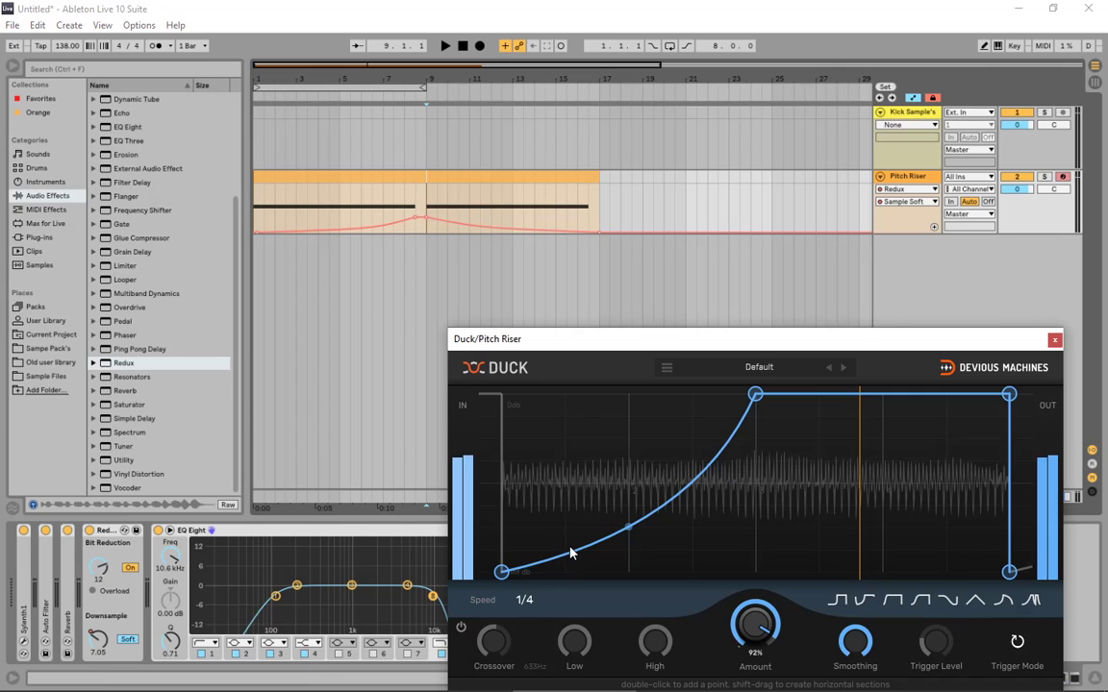
left_click(746, 630)
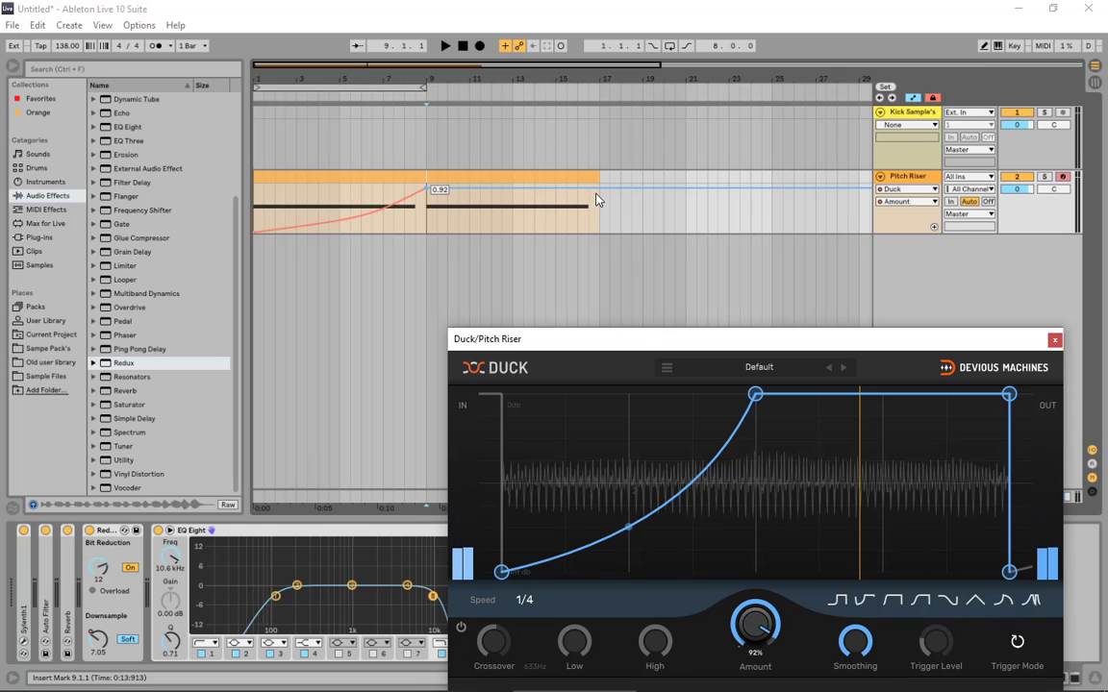
left_click_drag(595, 199, 599, 230)
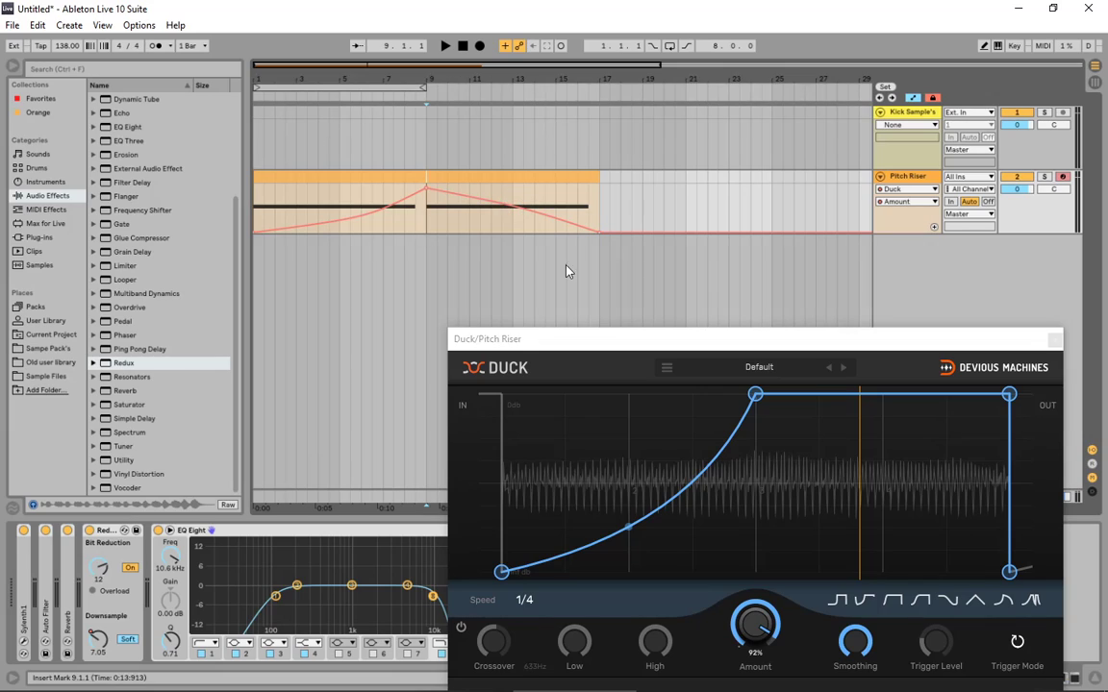
left_click(1053, 340)
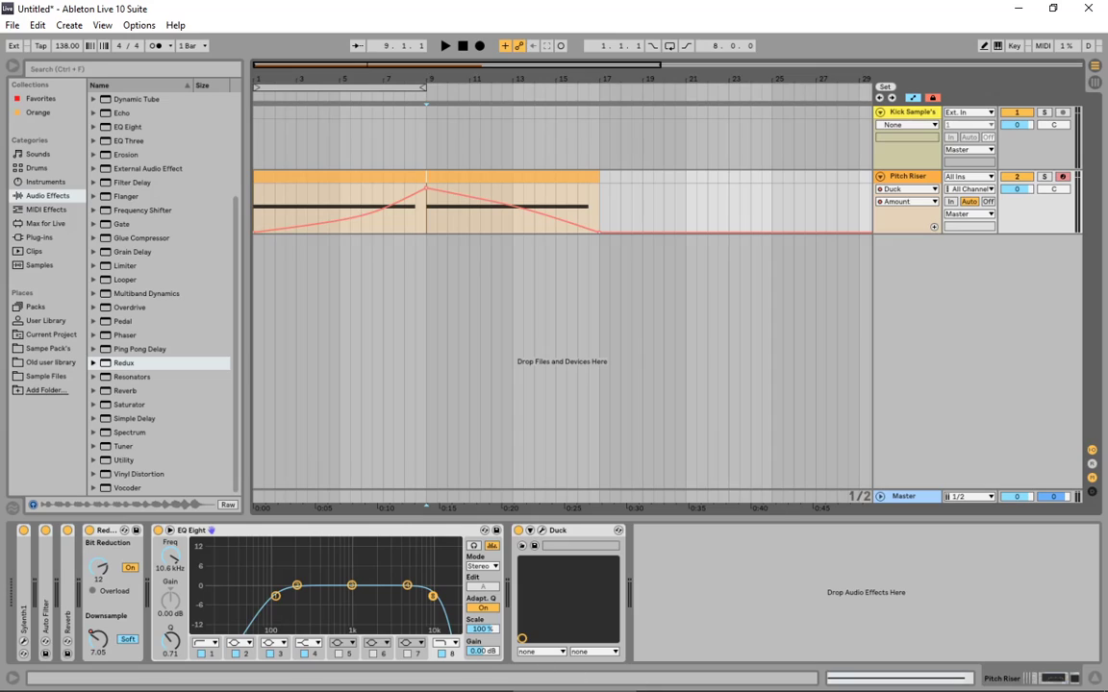
Unfold Reverb and ramp its Dry/Wet automation down from 42% at bar 9 to the minimum at bar 17
double_click(67, 587)
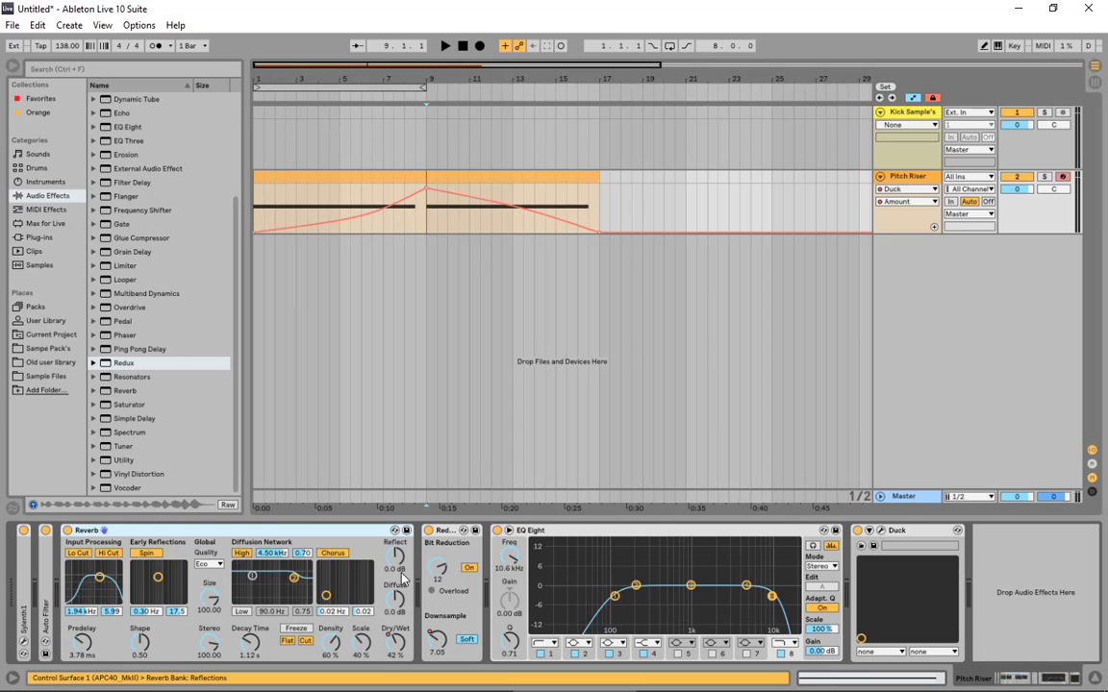
left_click(393, 646)
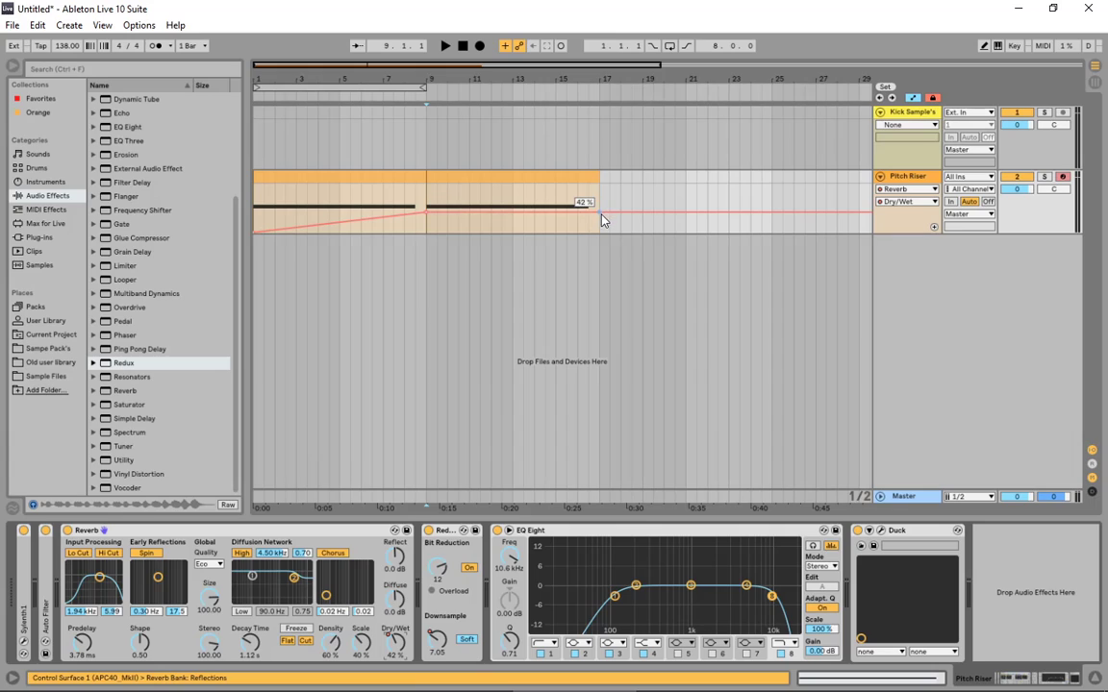
left_click_drag(602, 220, 602, 241)
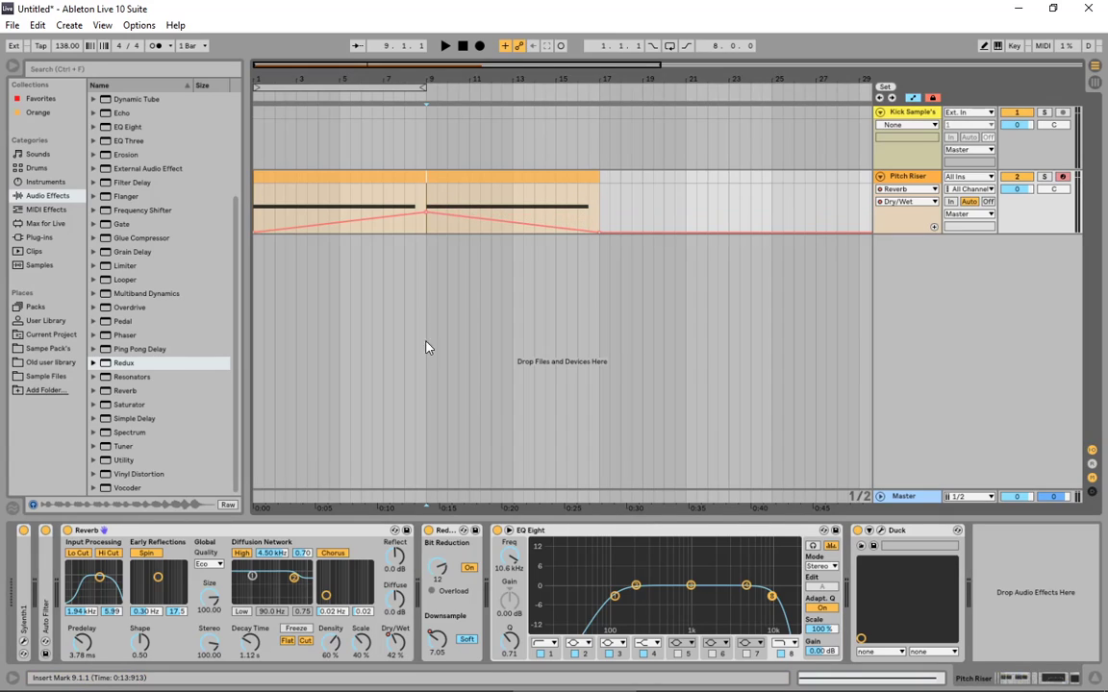
Fold Reverb and EQ Eight, unfold Auto Filter, and ramp its Frequency automation from 5.92 kHz at bar 9 down to its starting level at bar 17
left_click(46, 578)
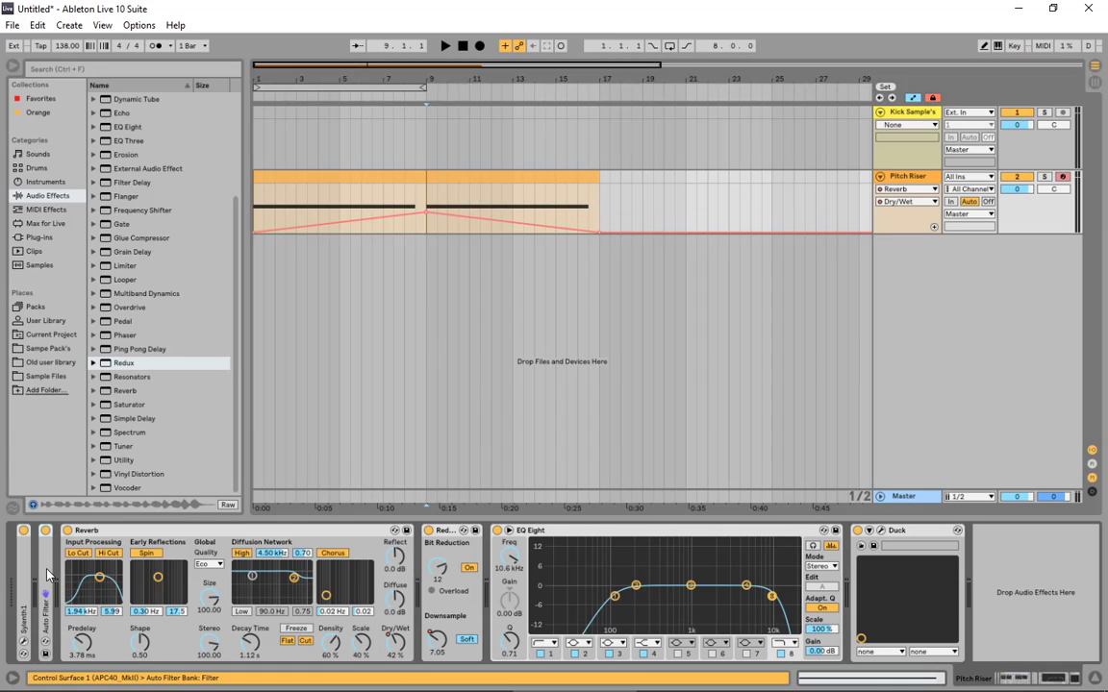
double_click(189, 530)
left_click(272, 541)
double_click(272, 535)
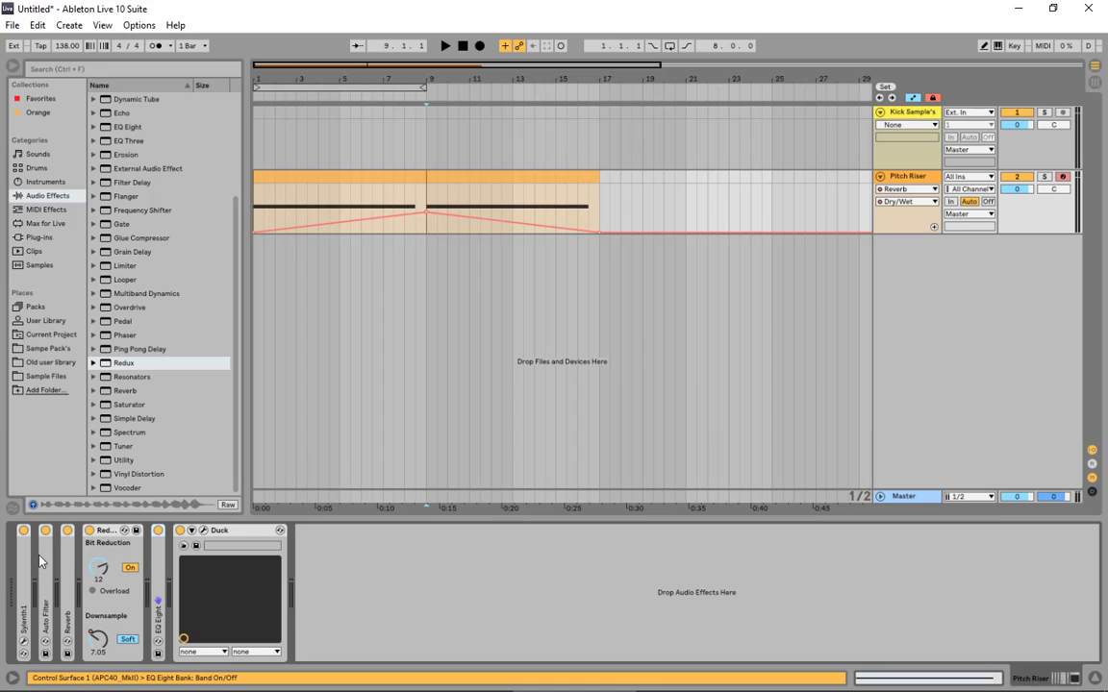
double_click(40, 562)
left_click(244, 576)
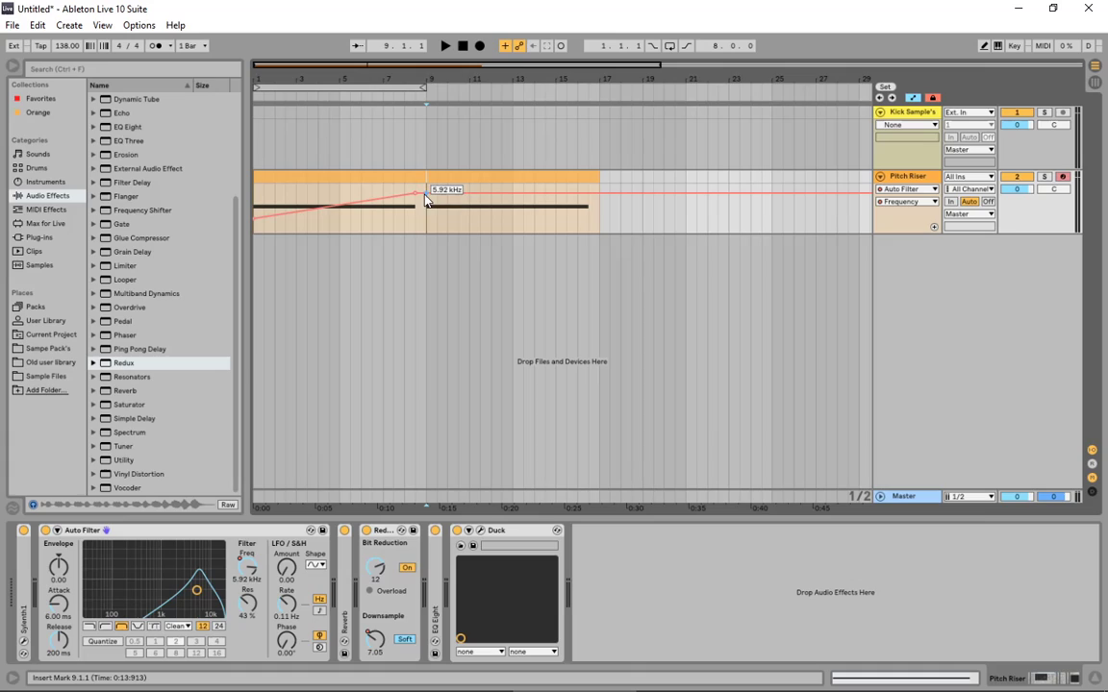
left_click_drag(603, 196, 599, 218)
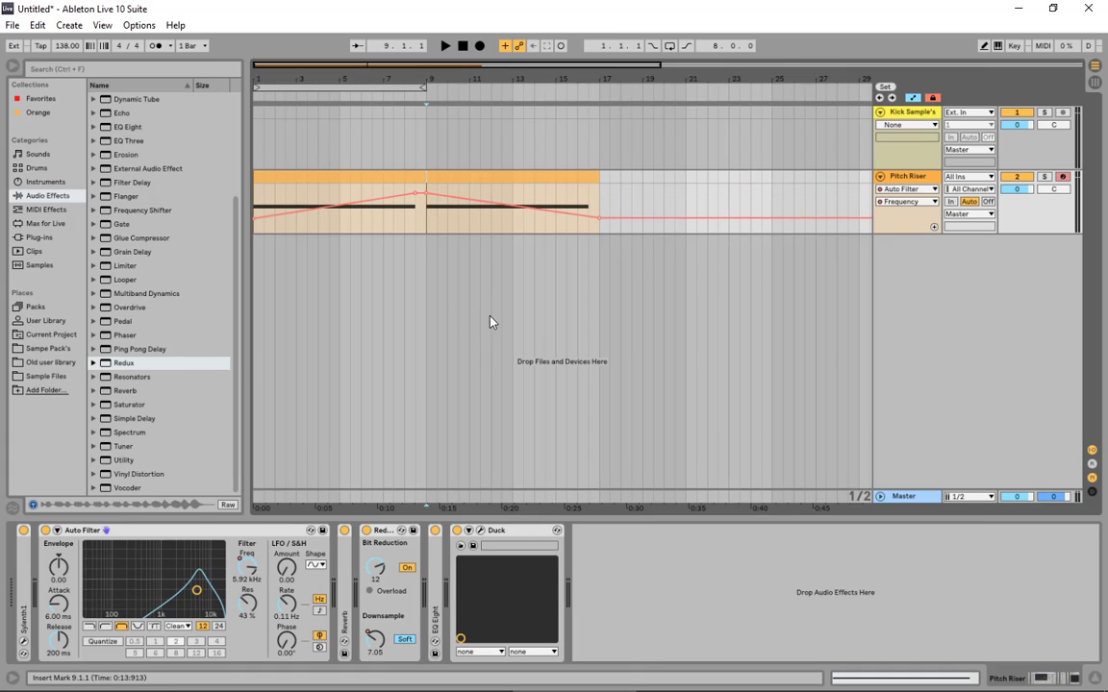
Unfold Sylenth1 and ramp its LFO 2 Rate automation from 0.73 at bar 9 down to 0.00 at bar 17
left_click(26, 538)
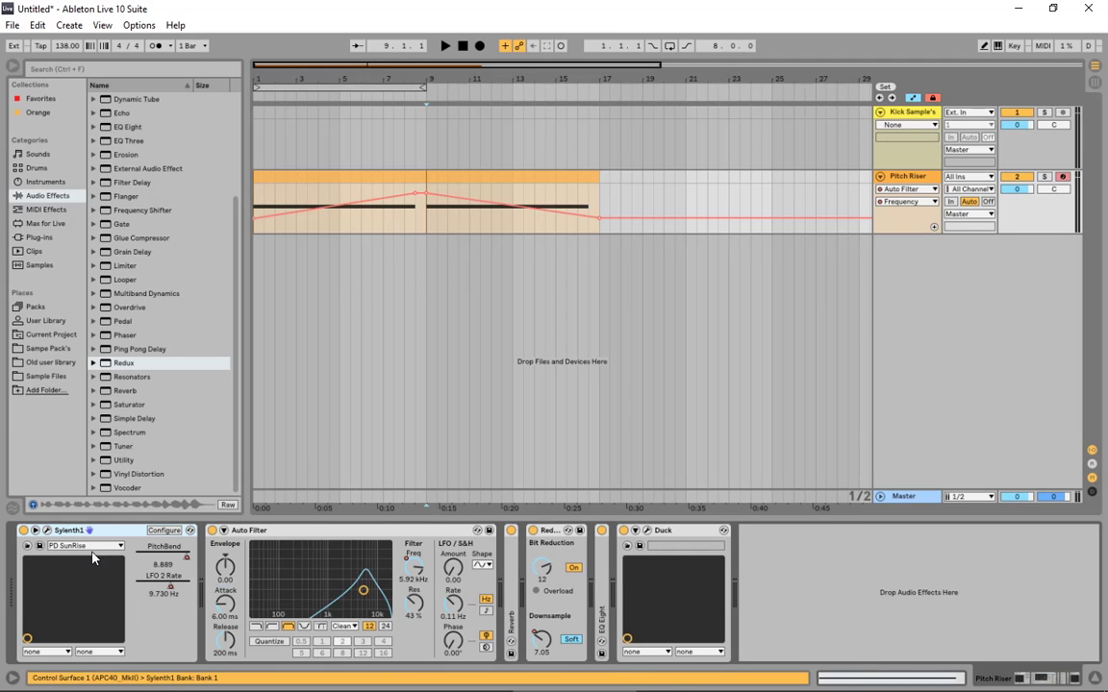
left_click_drag(171, 596, 204, 562)
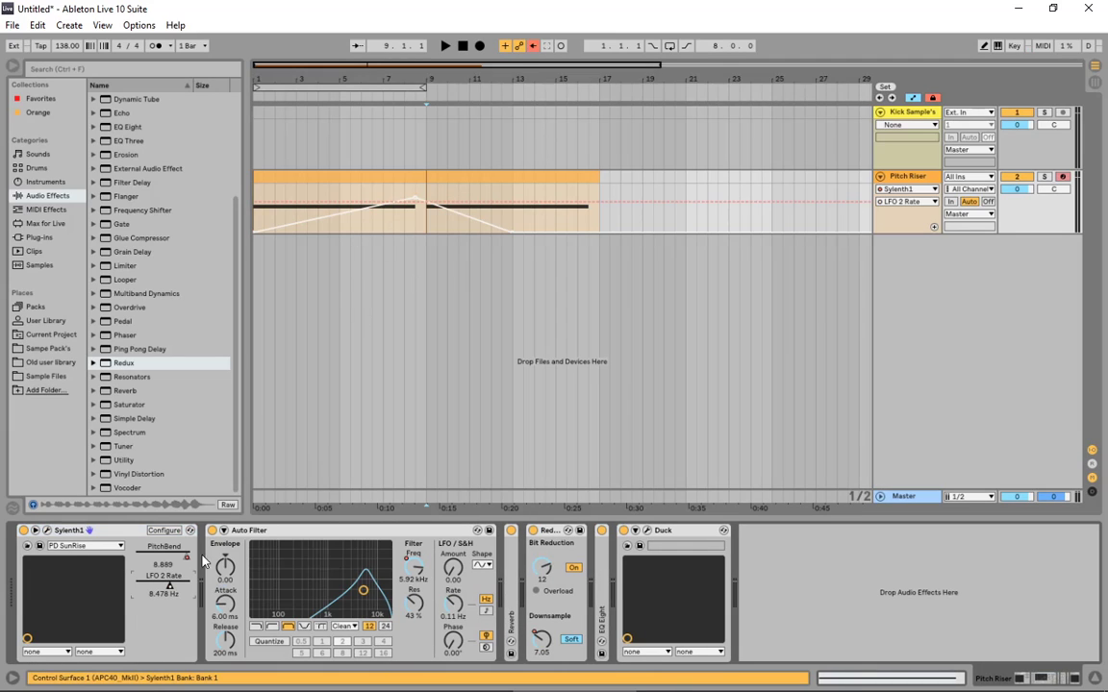
left_click(530, 47)
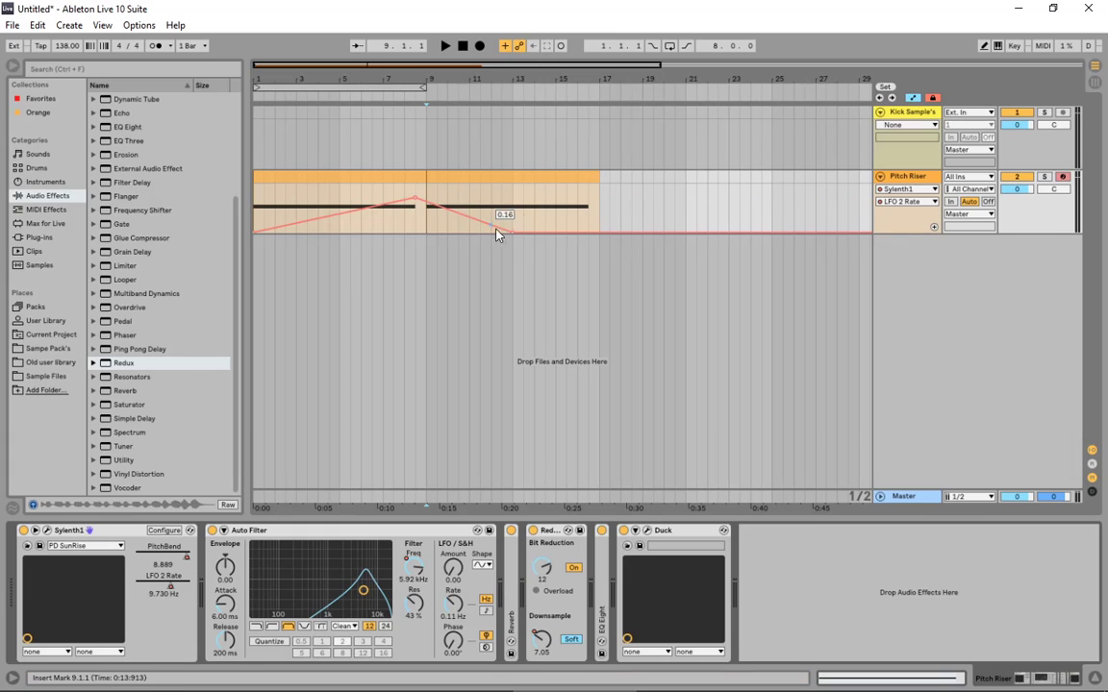
left_click_drag(428, 209, 426, 196)
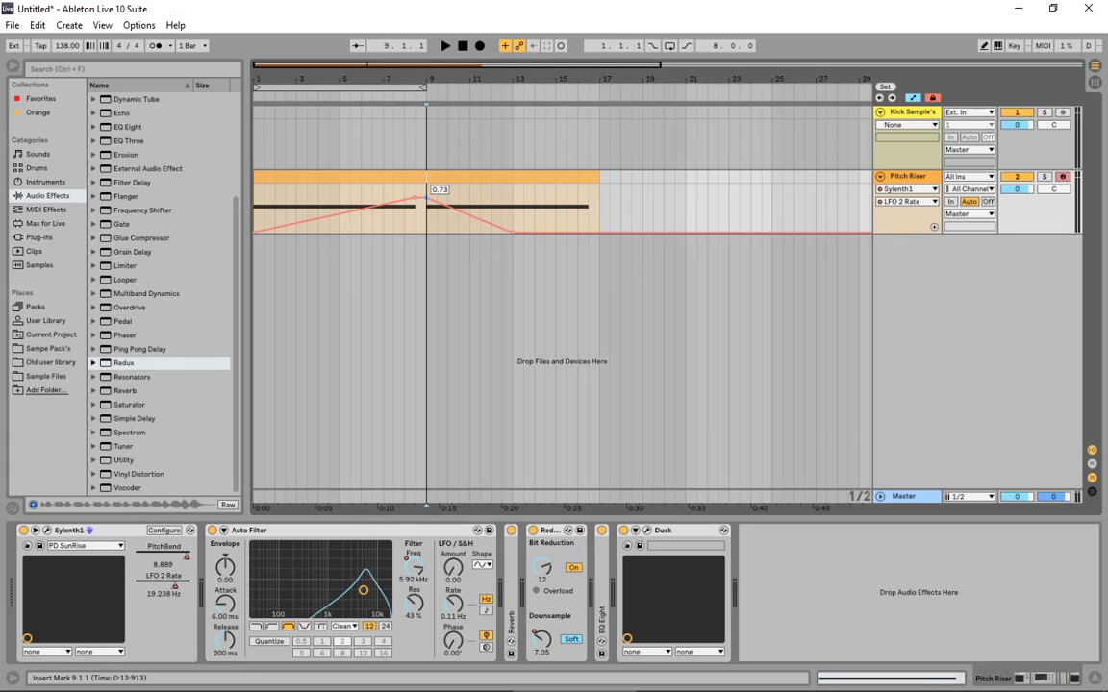
left_click_drag(514, 233, 598, 233)
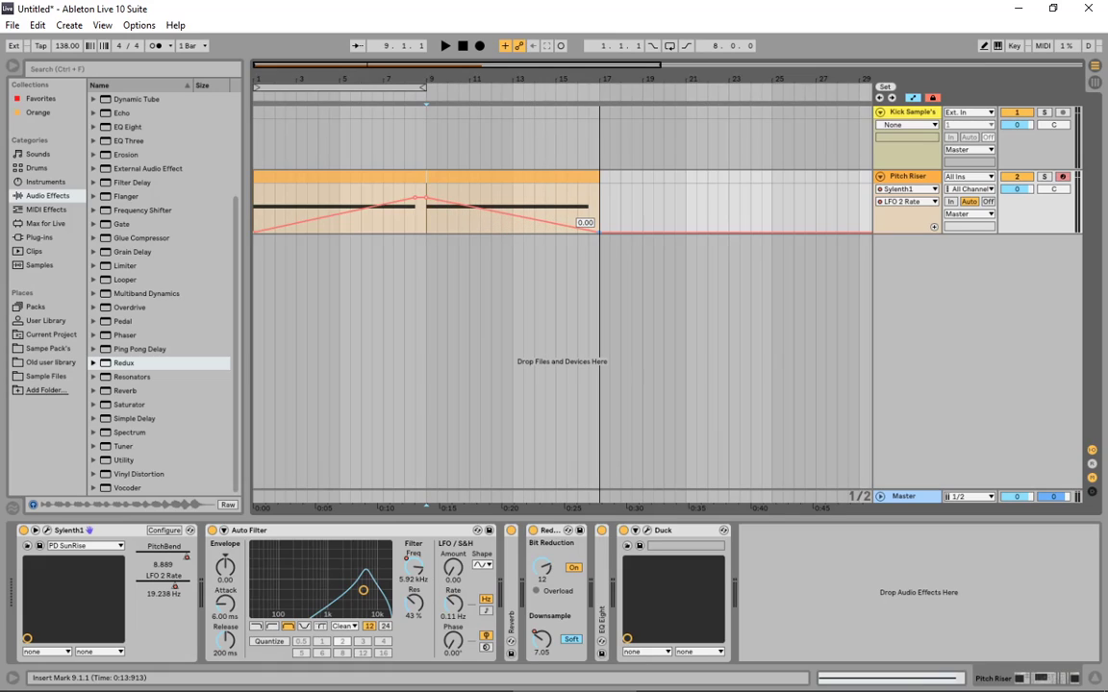
Ramp Sylenth1's PitchBend automation from 1.00 at bar 9 down to its starting level at bar 17
left_click(185, 559)
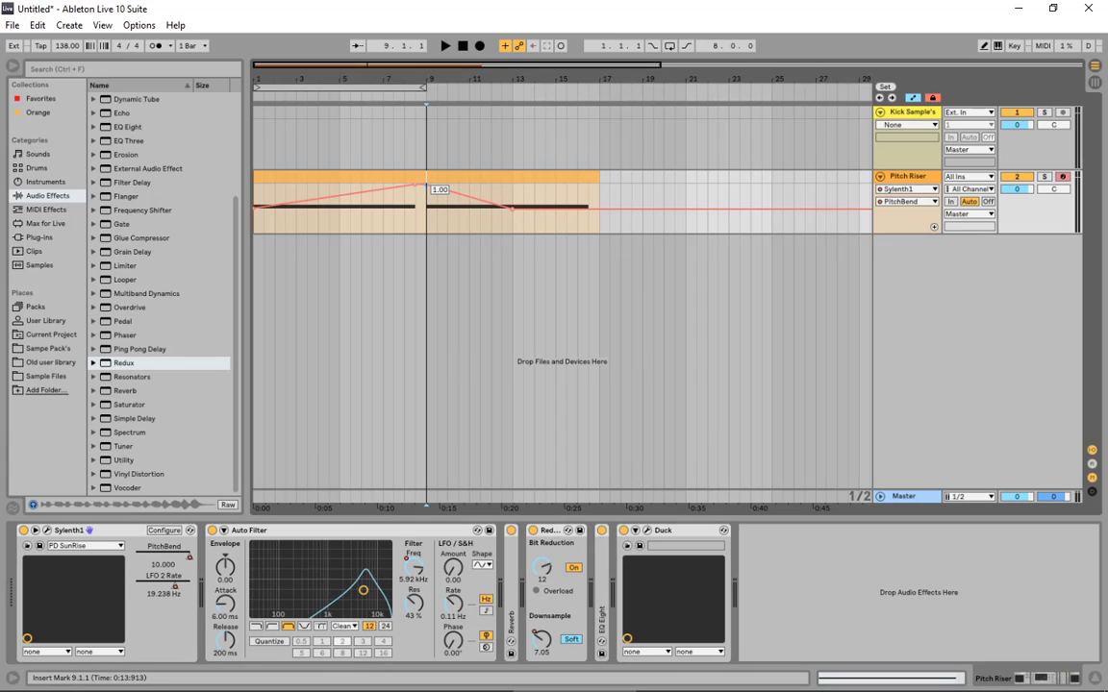
left_click_drag(514, 213, 596, 207)
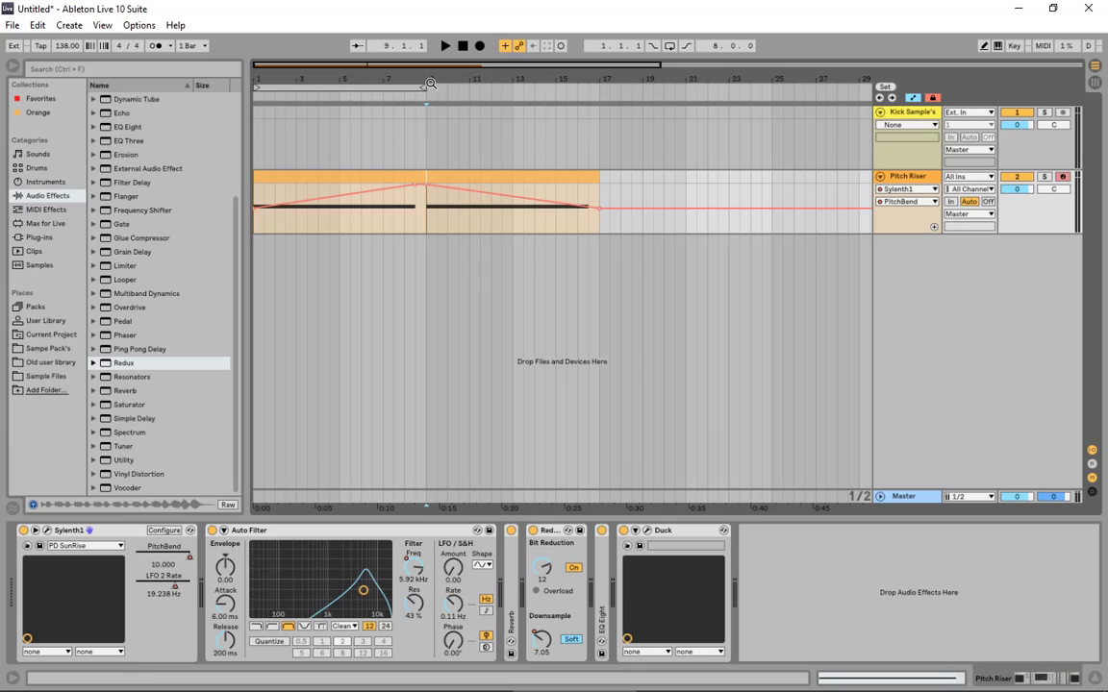
Extend the loop range to bar 17 and play back the full rise and fall
left_click_drag(423, 88, 598, 89)
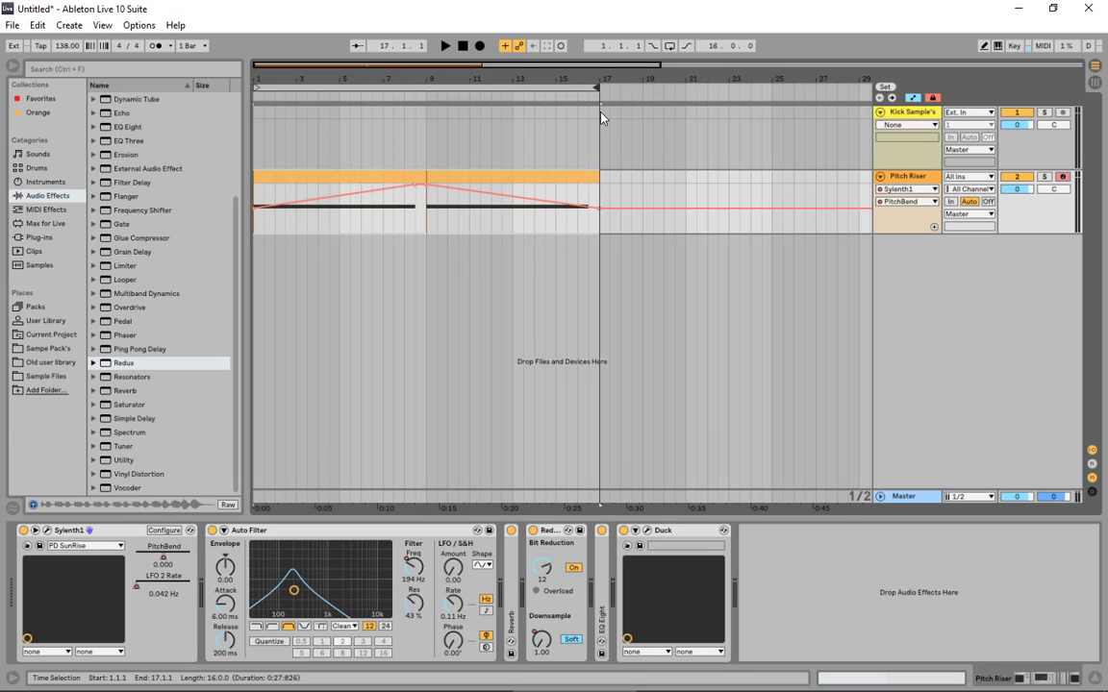
key("space")
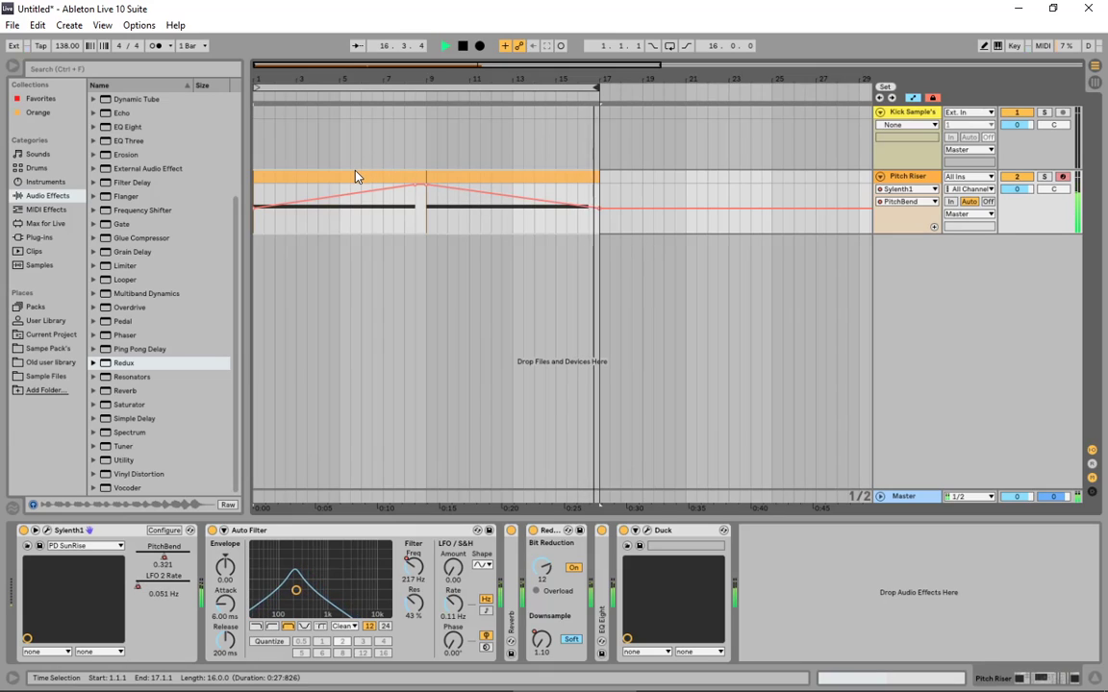
key("space")
Lengthen the second clip's note to the clip's end and transpose the notes in both clips down an octave to C0
double_click(576, 176)
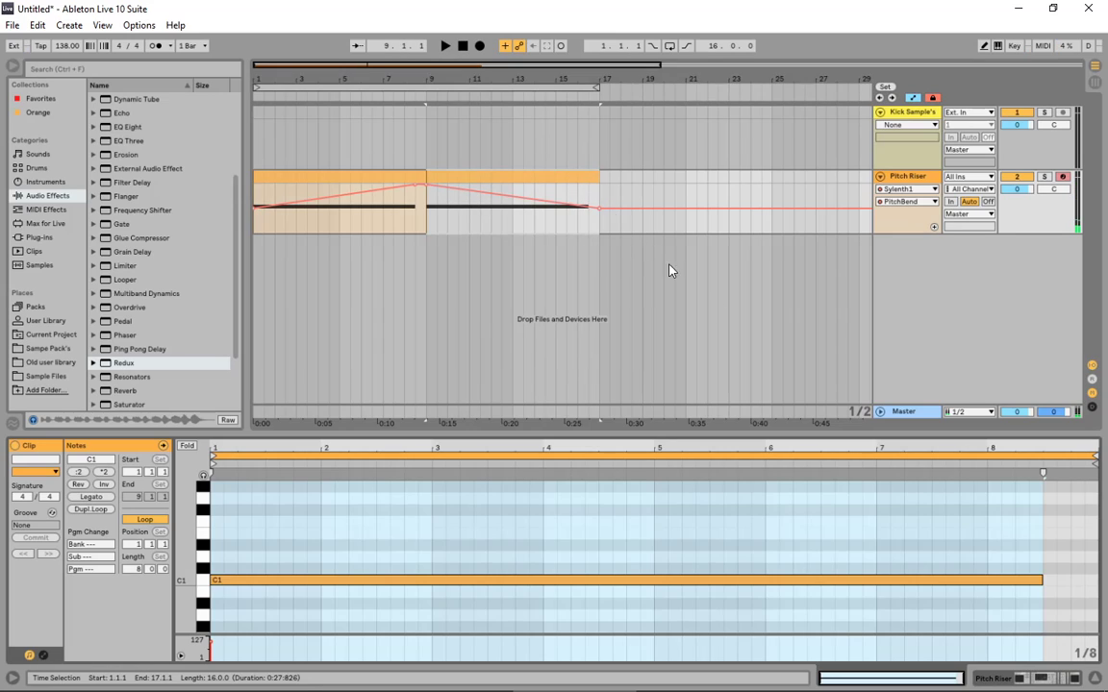
left_click(337, 176)
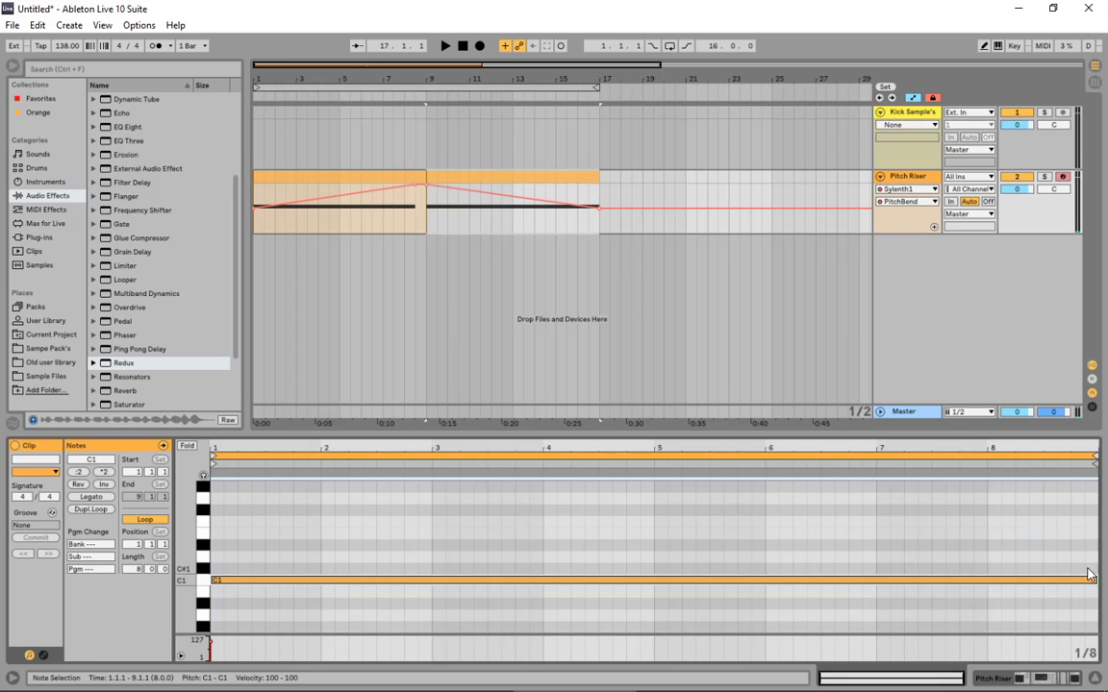
left_click(163, 643)
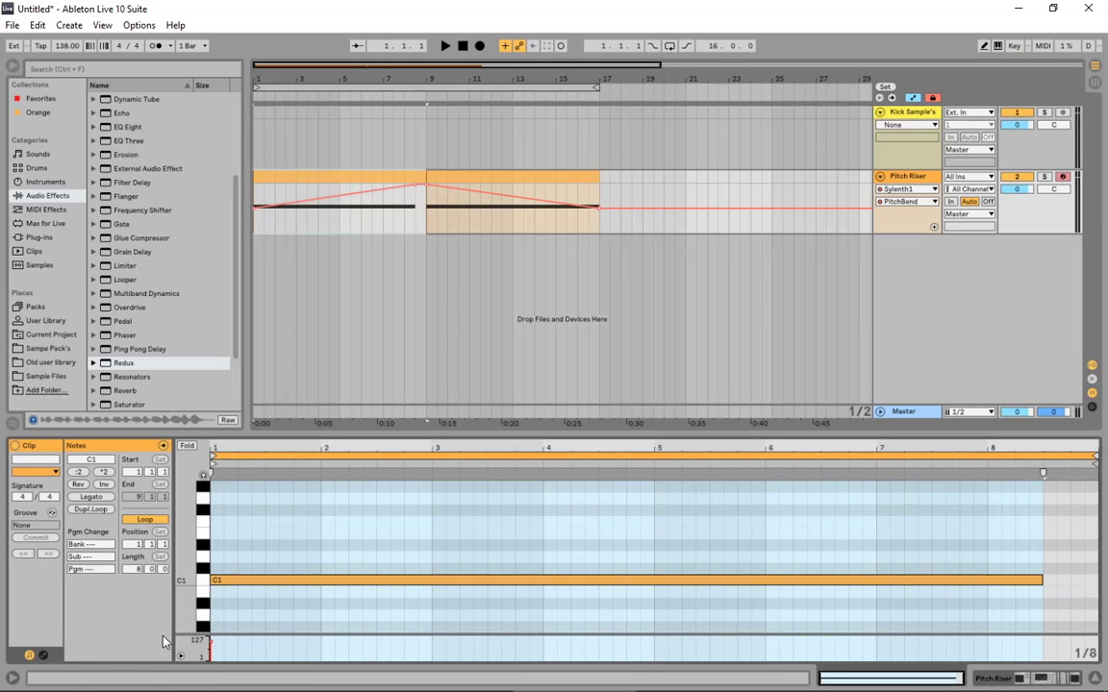
left_click(203, 589)
key("shift+Down")
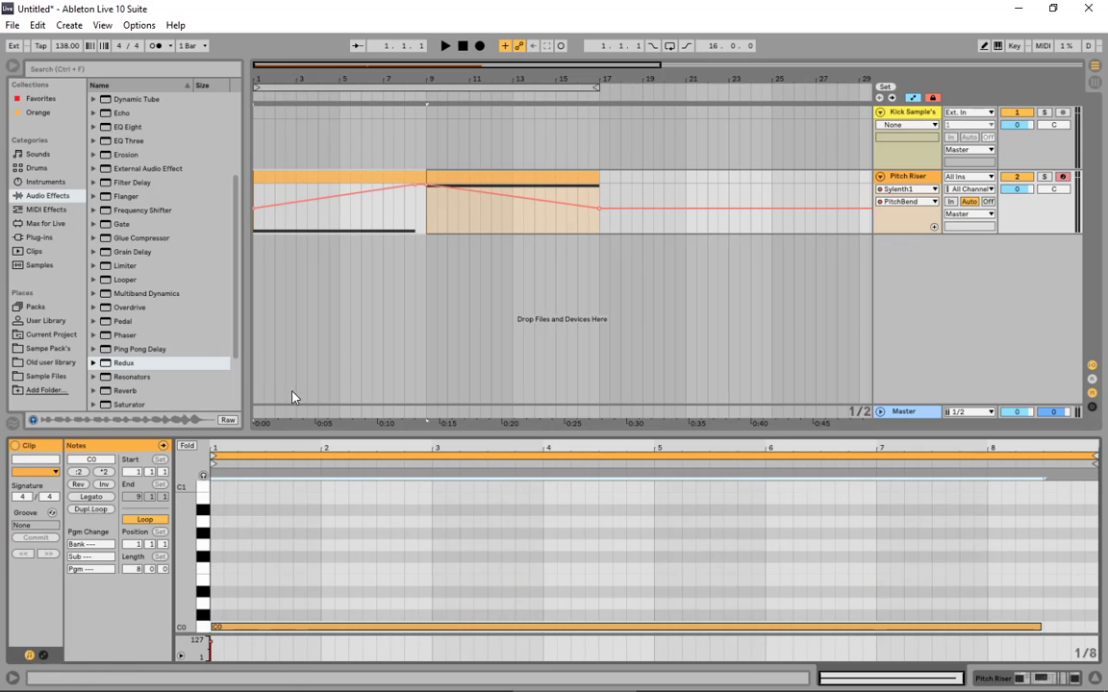
left_click(480, 178)
left_click(159, 615)
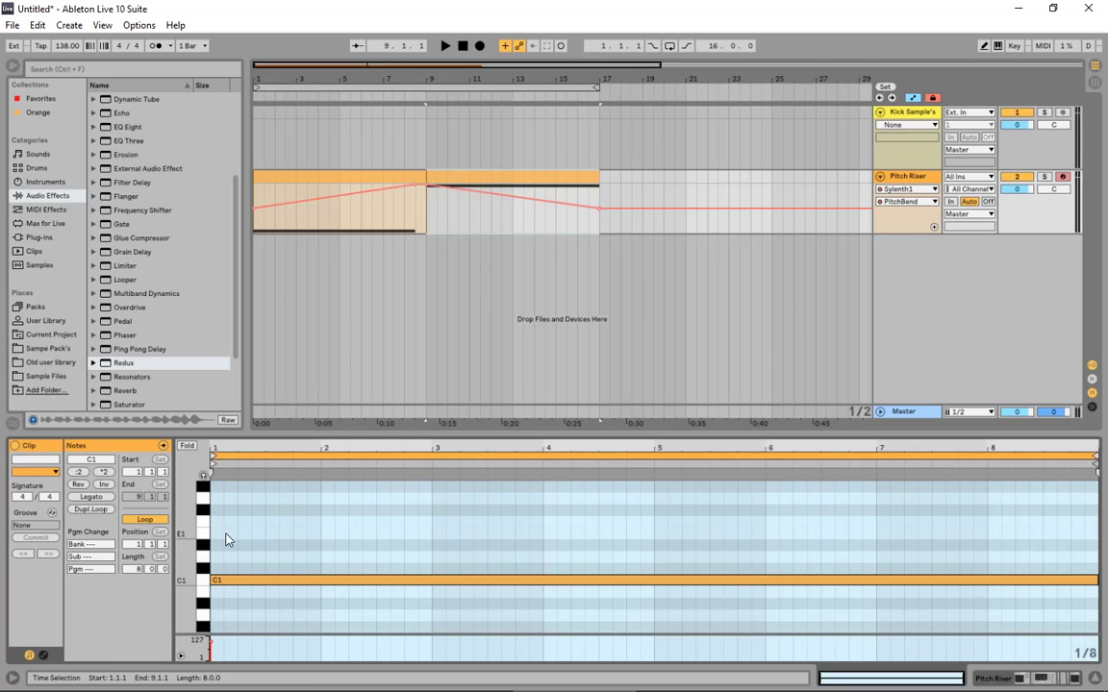
left_click(203, 589)
key("shift+Down")
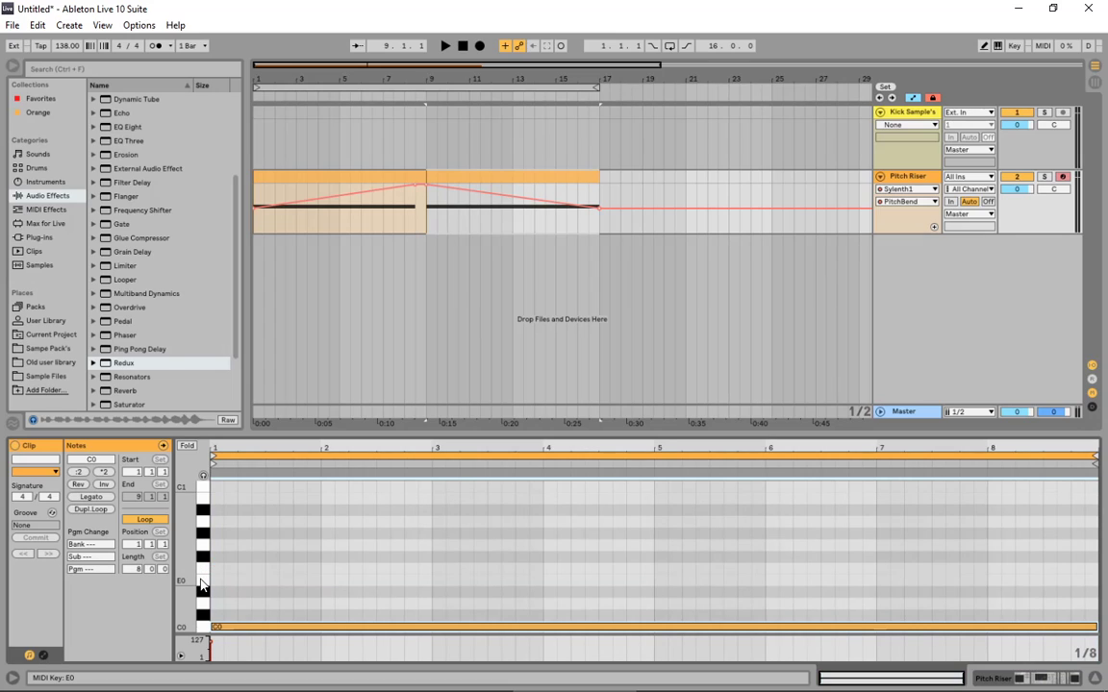
Select the loop range from bar 1 to bar 17 and play the transposed section
key("space")
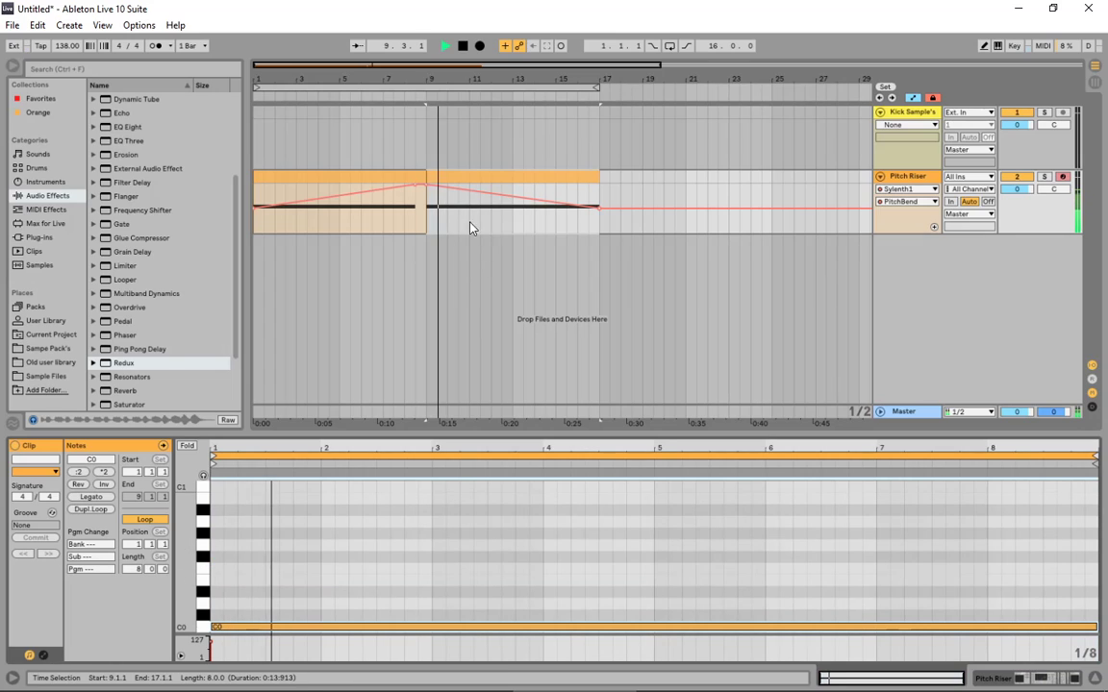
left_click(420, 86)
key("space")
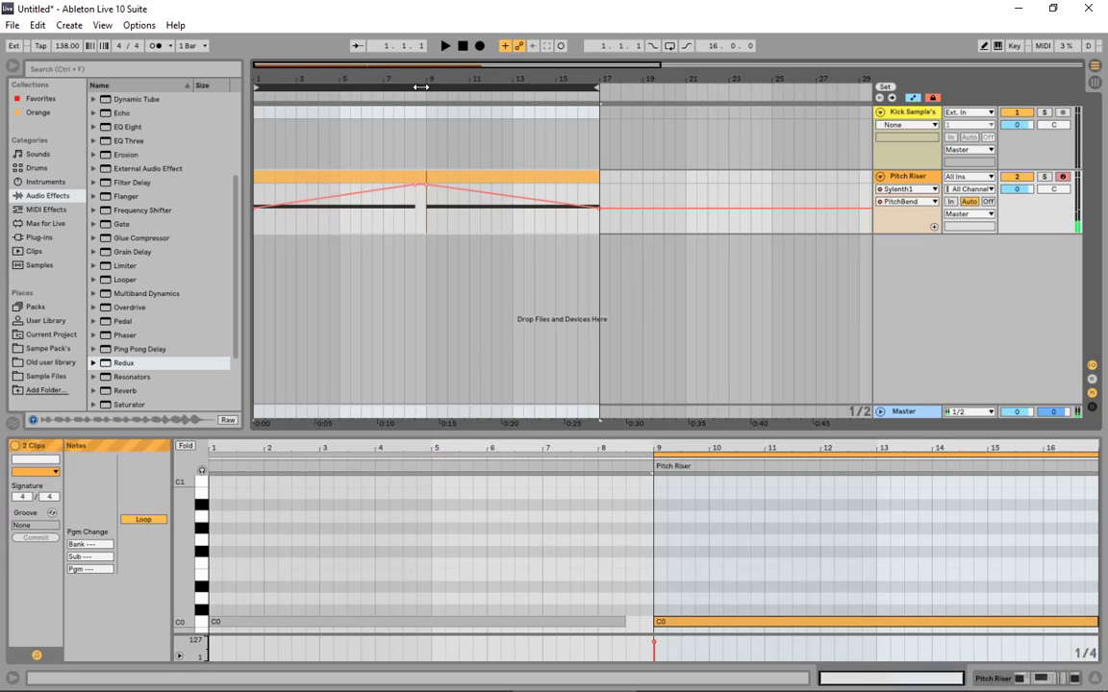
key("space")
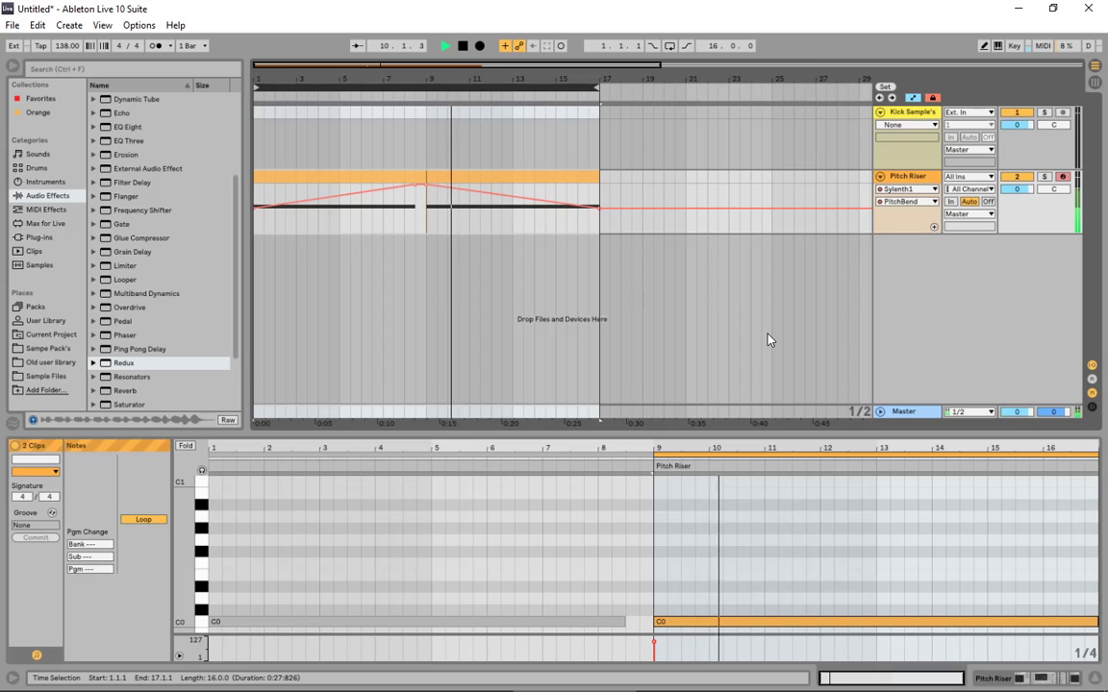
Check Sylenth1's pitch bend range on the Pitch Riser track, close its window, and play the section through
left_click(899, 178)
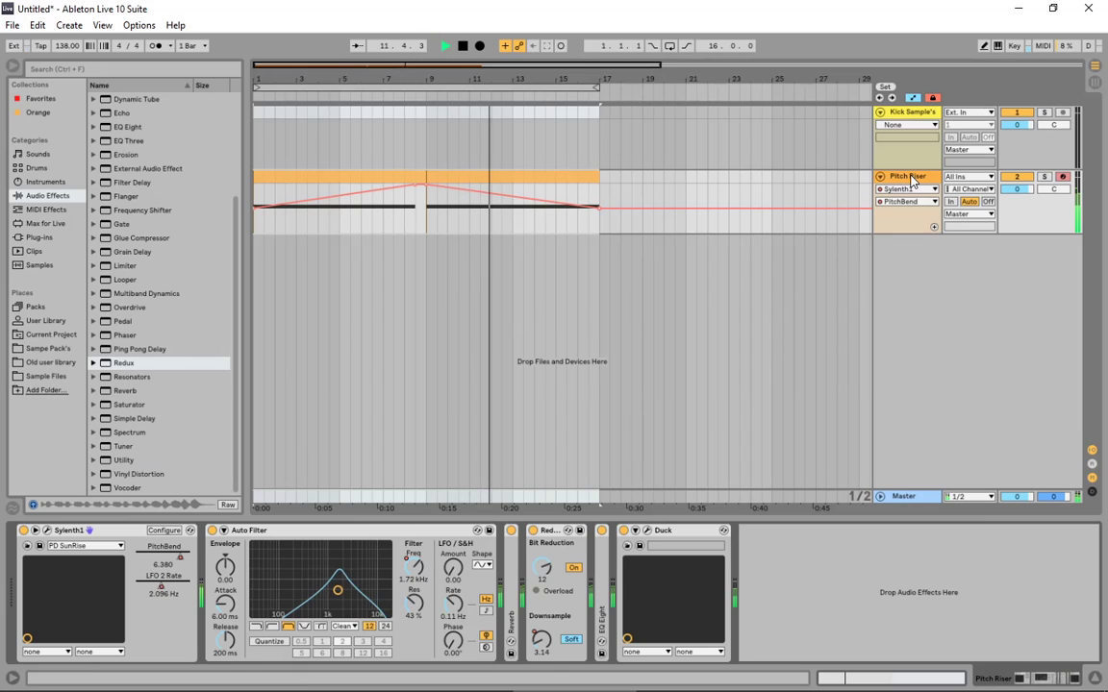
left_click(47, 530)
key("space")
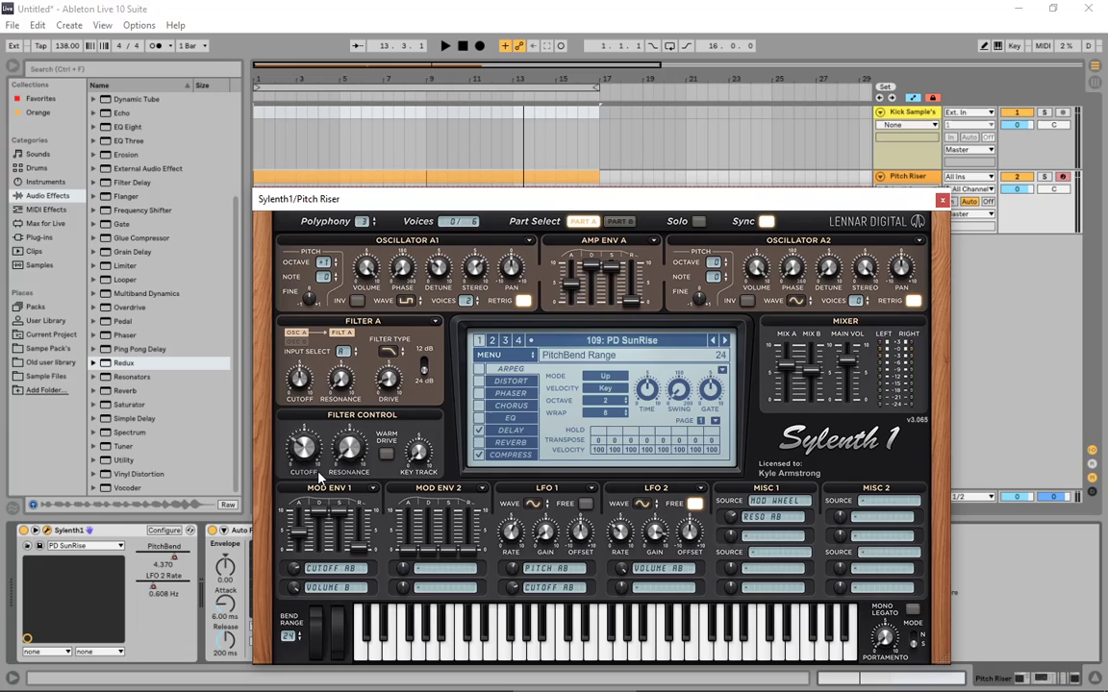
left_click(286, 642)
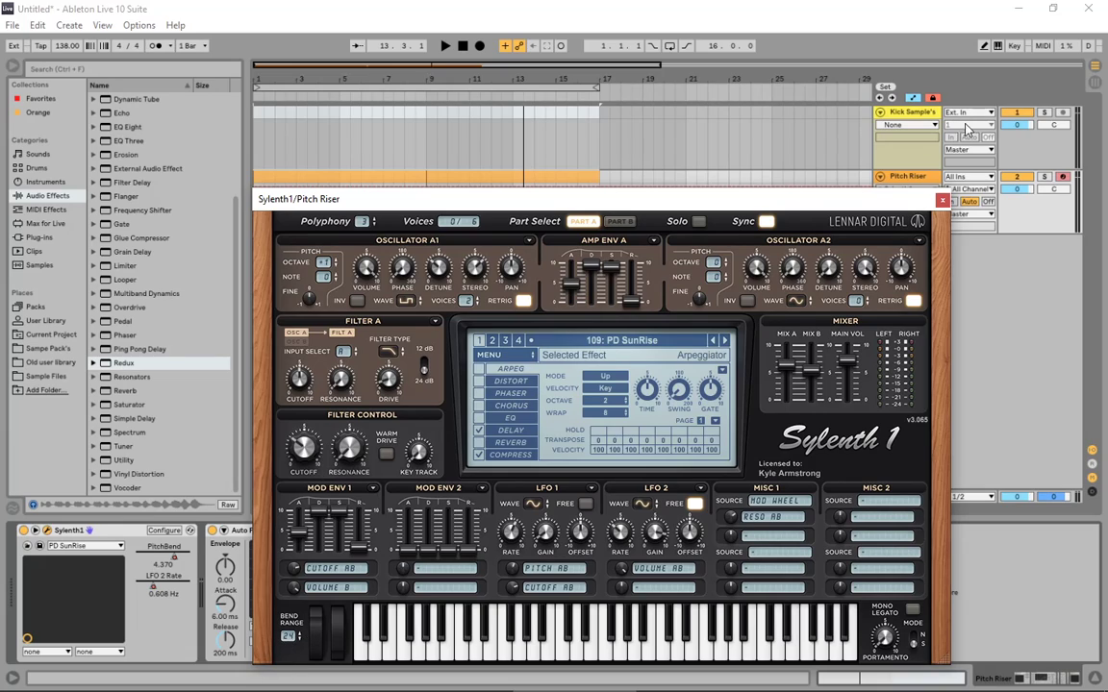
left_click(942, 202)
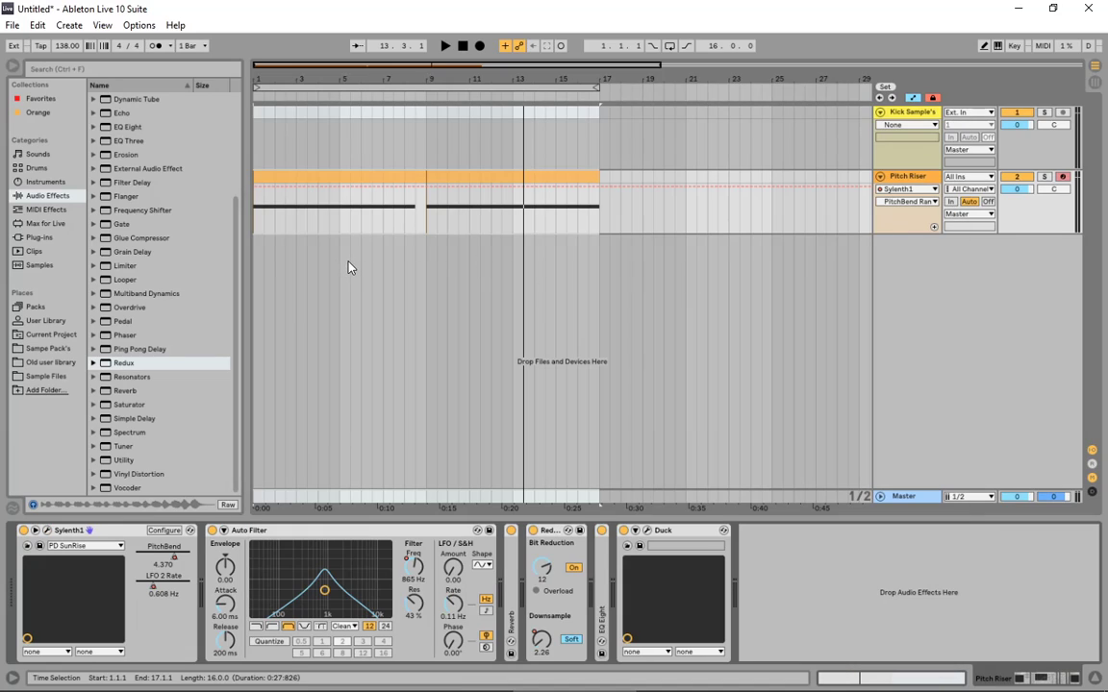
key("space")
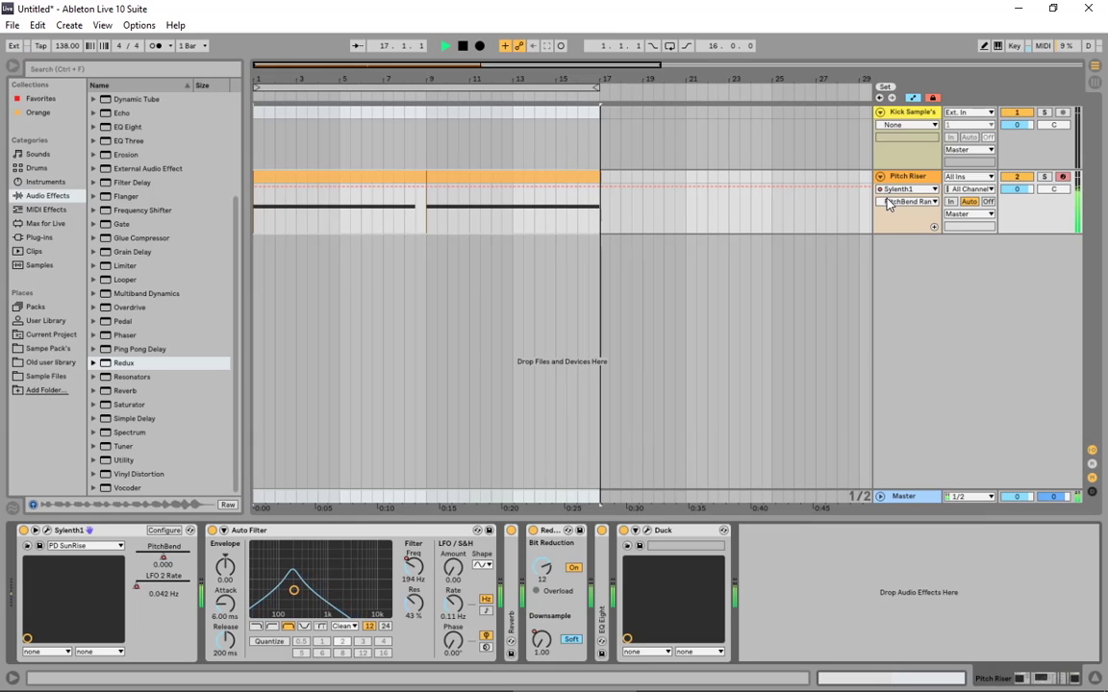
key("space")
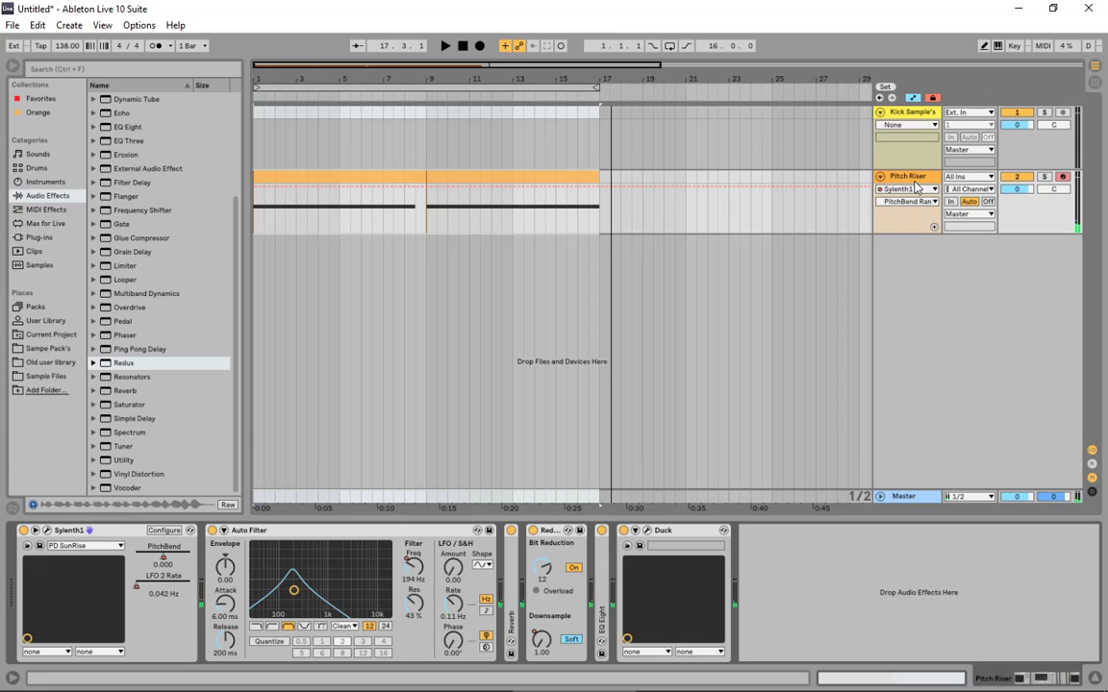
Load the PD Taj Mahal preset in Sylenth1, start playback, and re-enable the overridden automation
left_click(916, 184)
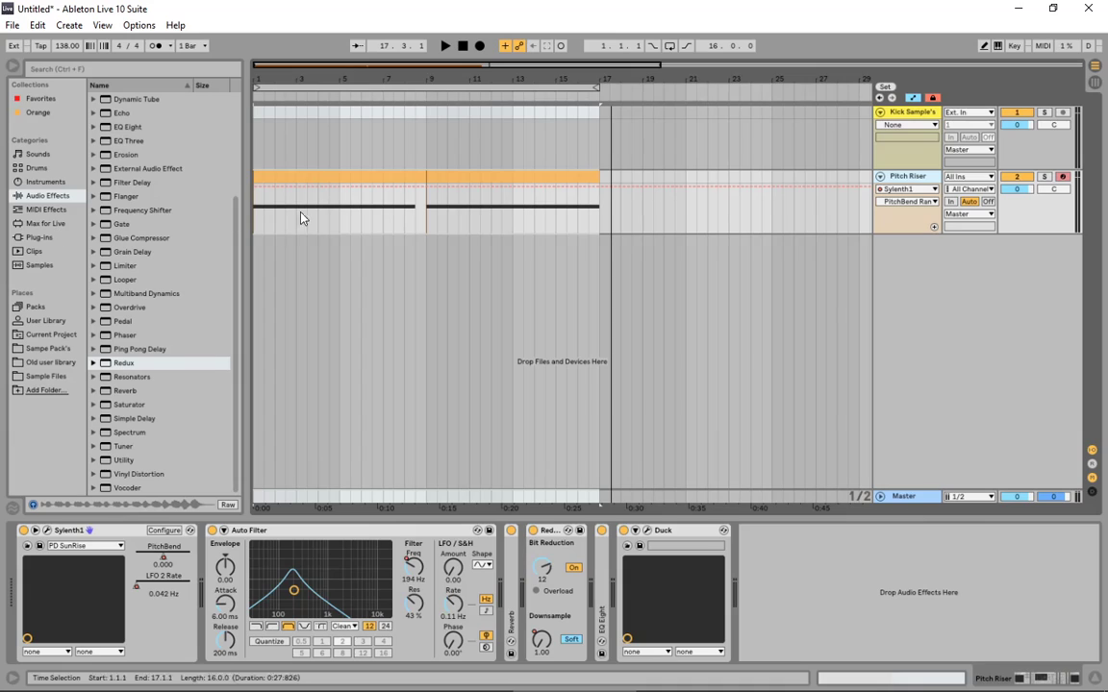
left_click(47, 531)
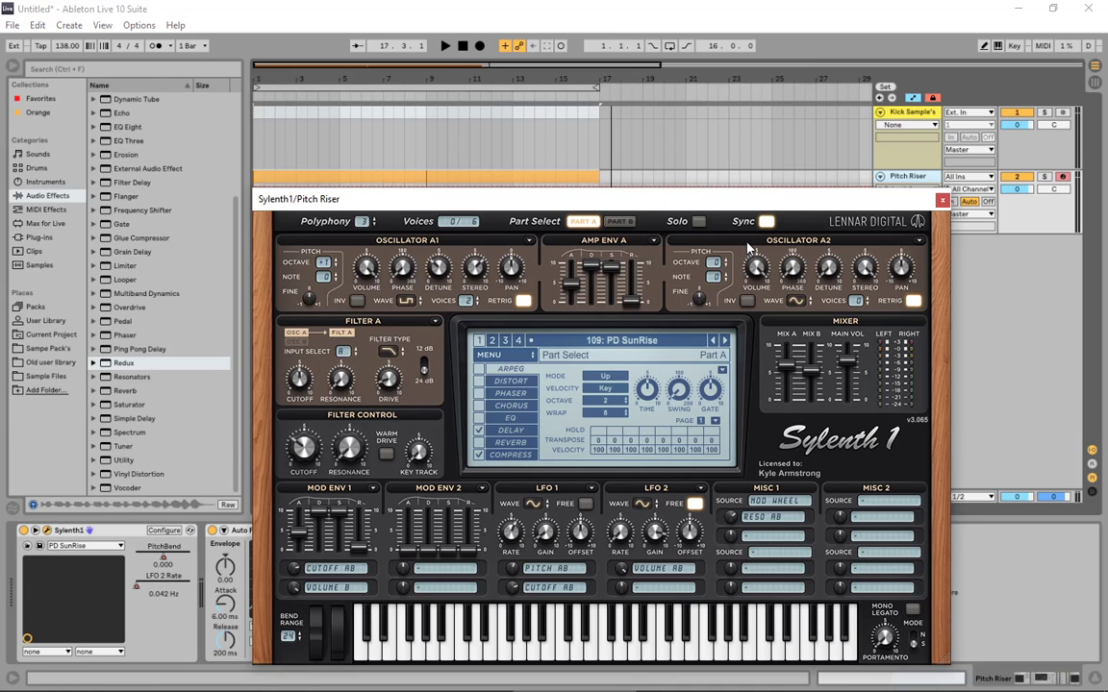
left_click(725, 342)
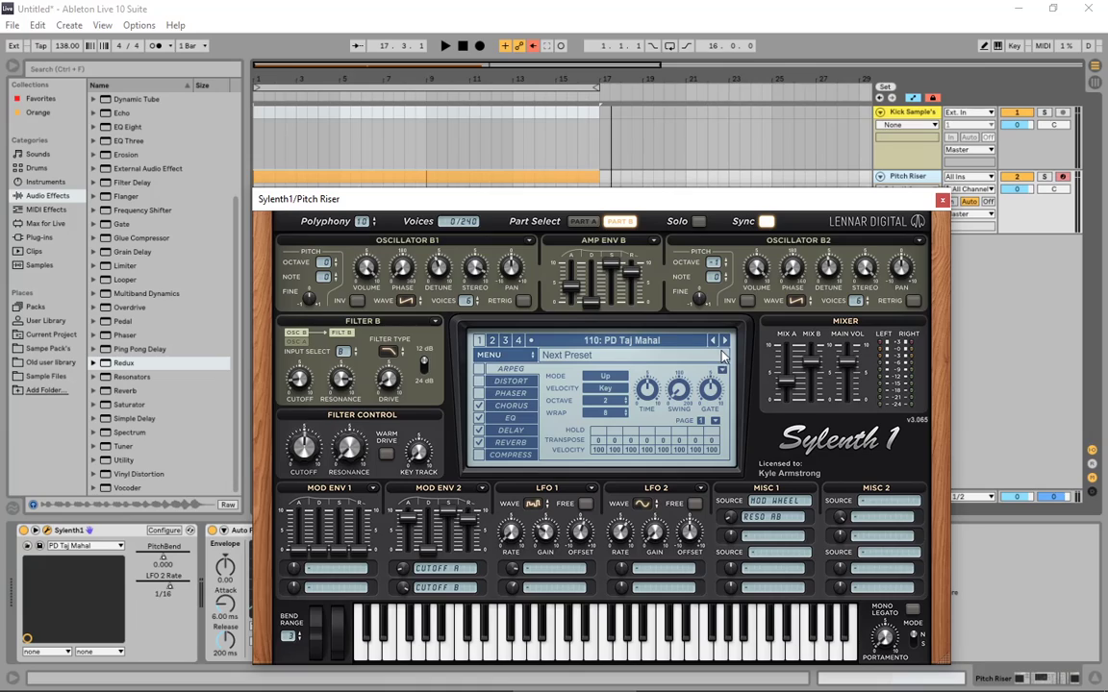
key("space")
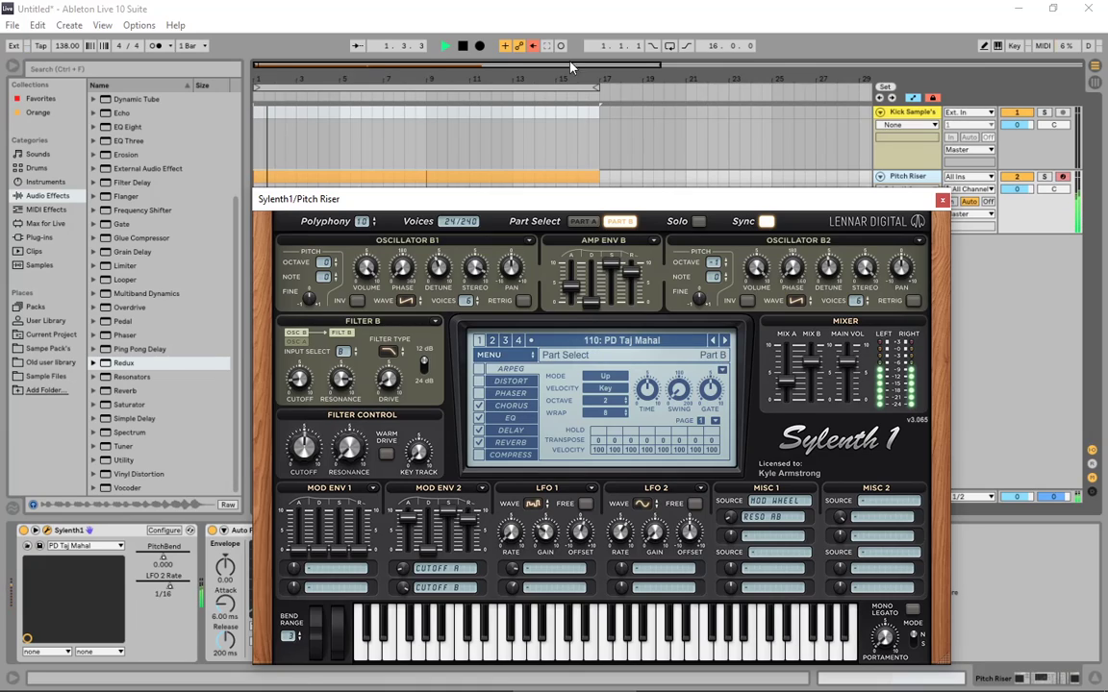
left_click(531, 45)
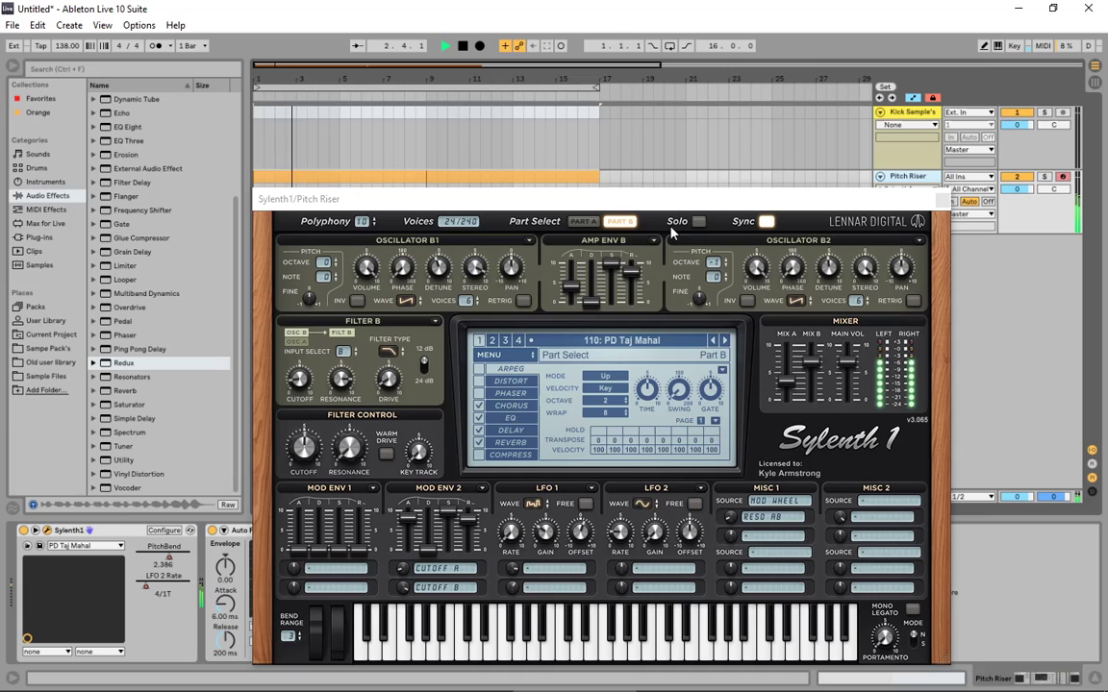
Set Sylenth1's pitch bend range to 24, listen to the section, and close the plugin window
left_click_drag(679, 206, 782, 212)
left_click_drag(399, 625, 444, 354)
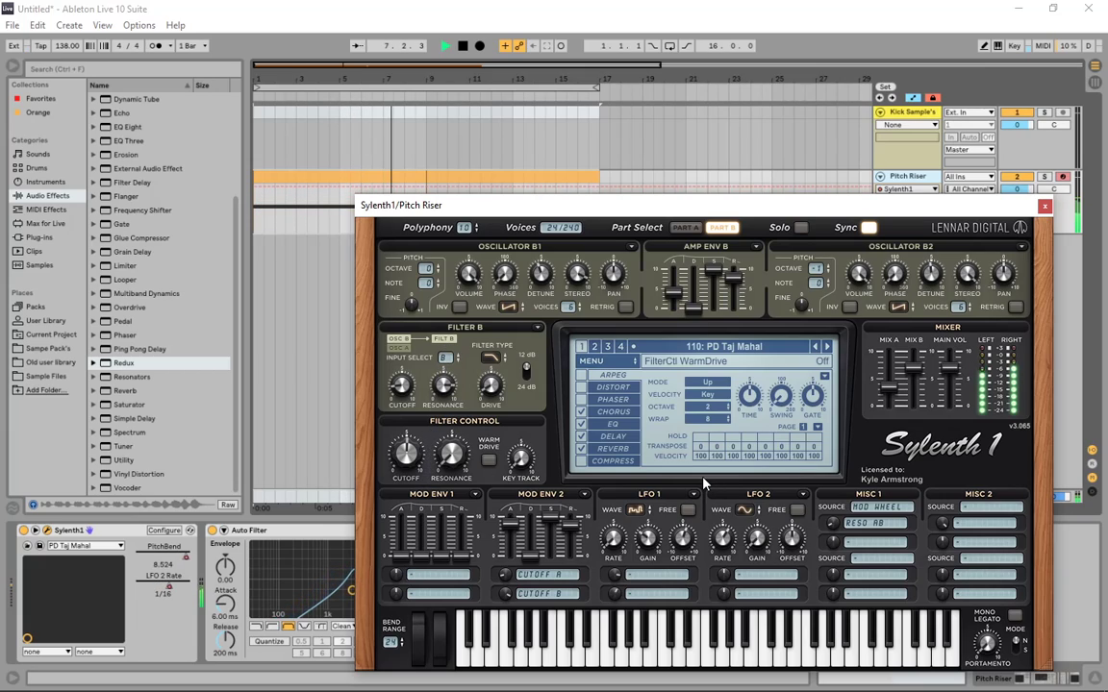
left_click(1045, 207)
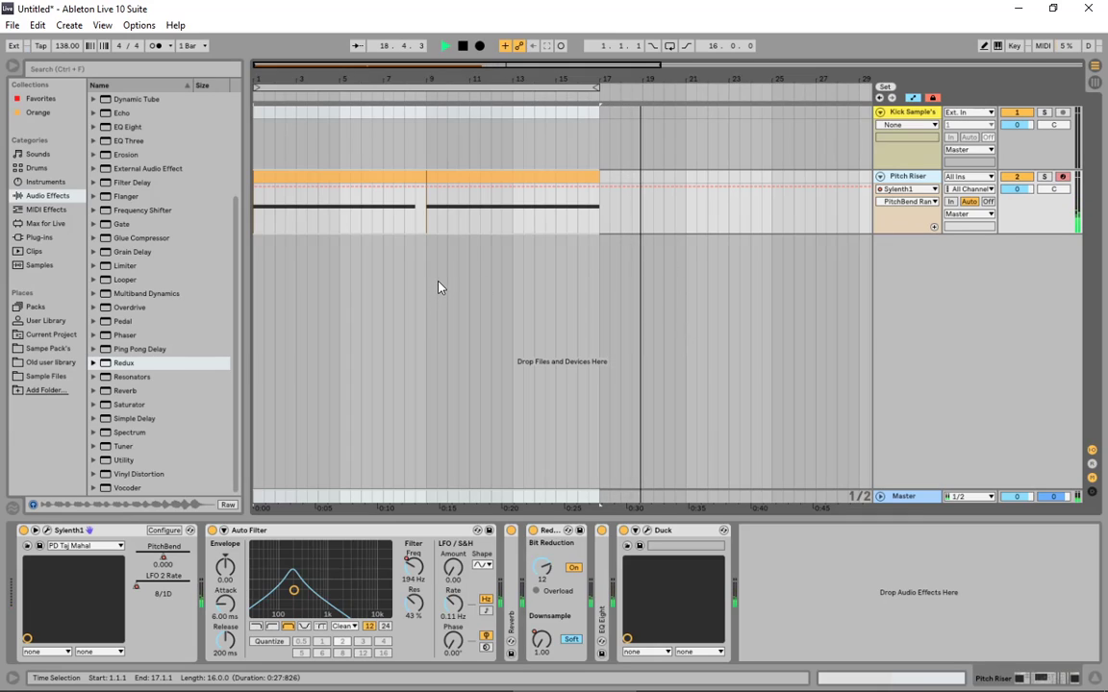
key("space")
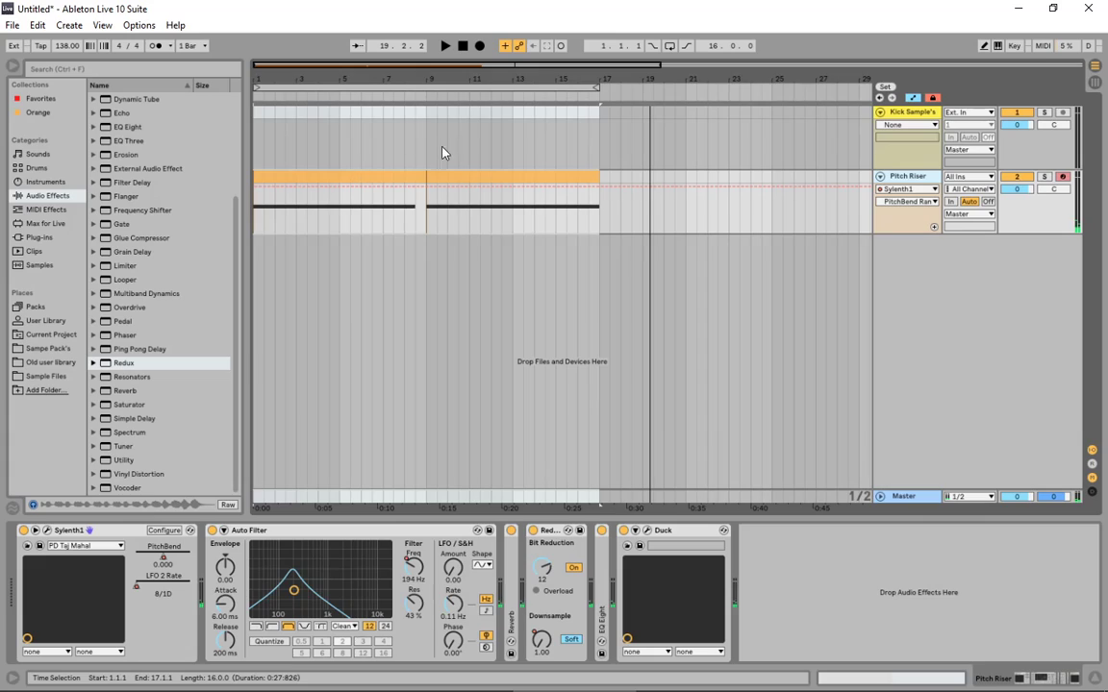
Name the first Pitch Riser clip Uplifter and the second one Downlifter
left_click(298, 175)
key("ctrl+r")
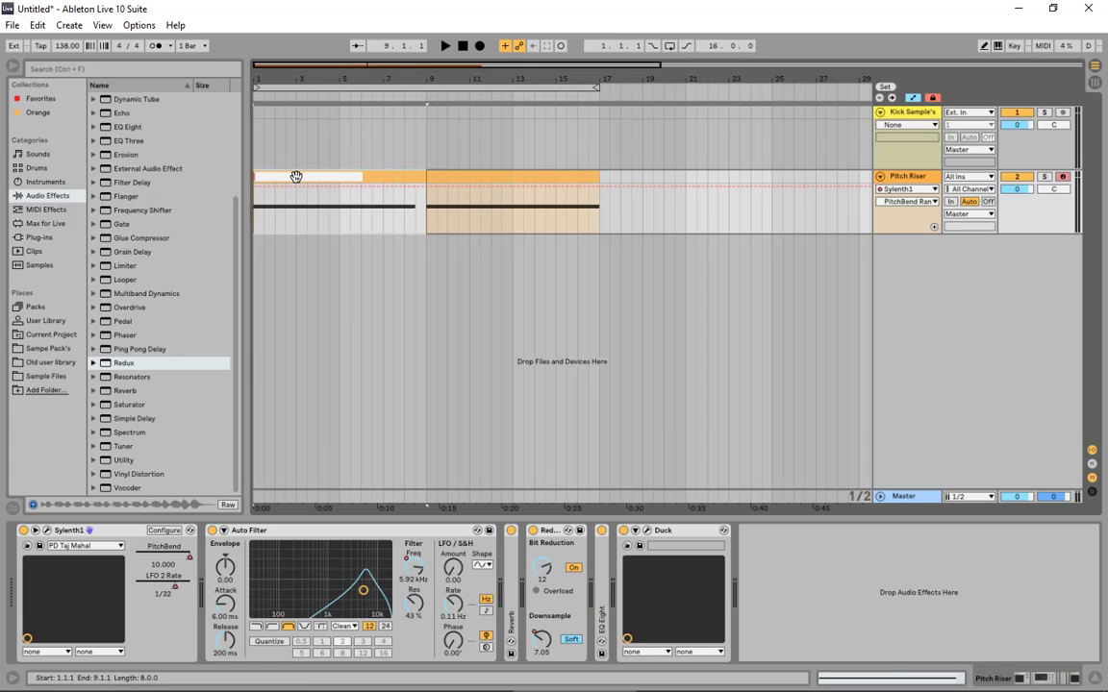
key("Return")
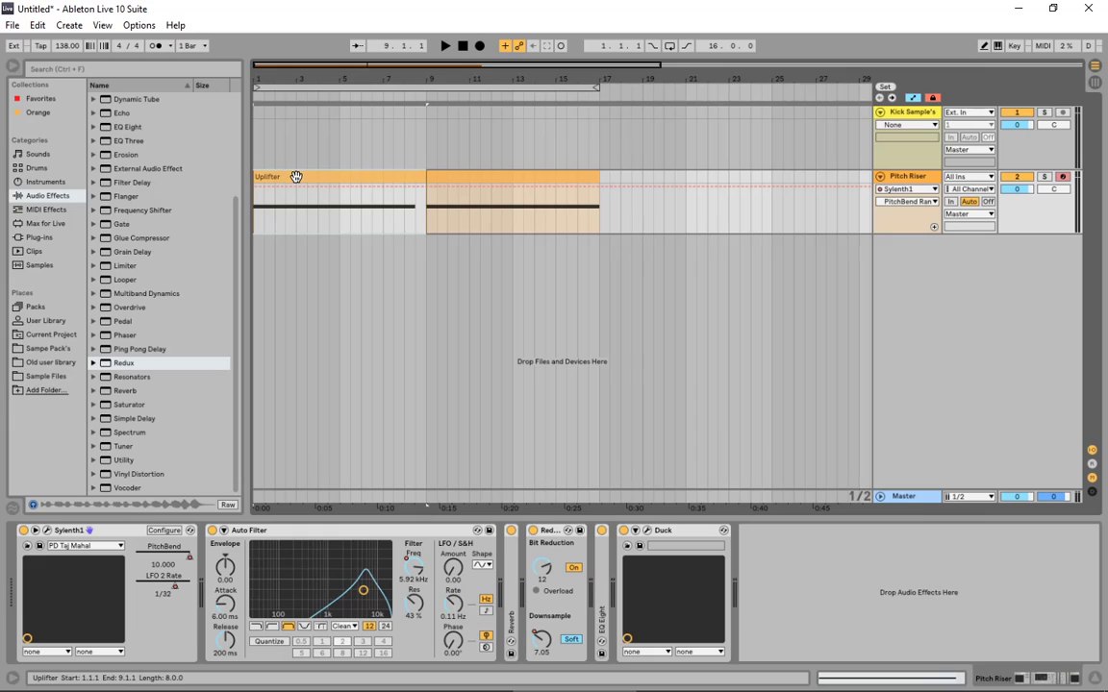
left_click(466, 175)
key("ctrl+r")
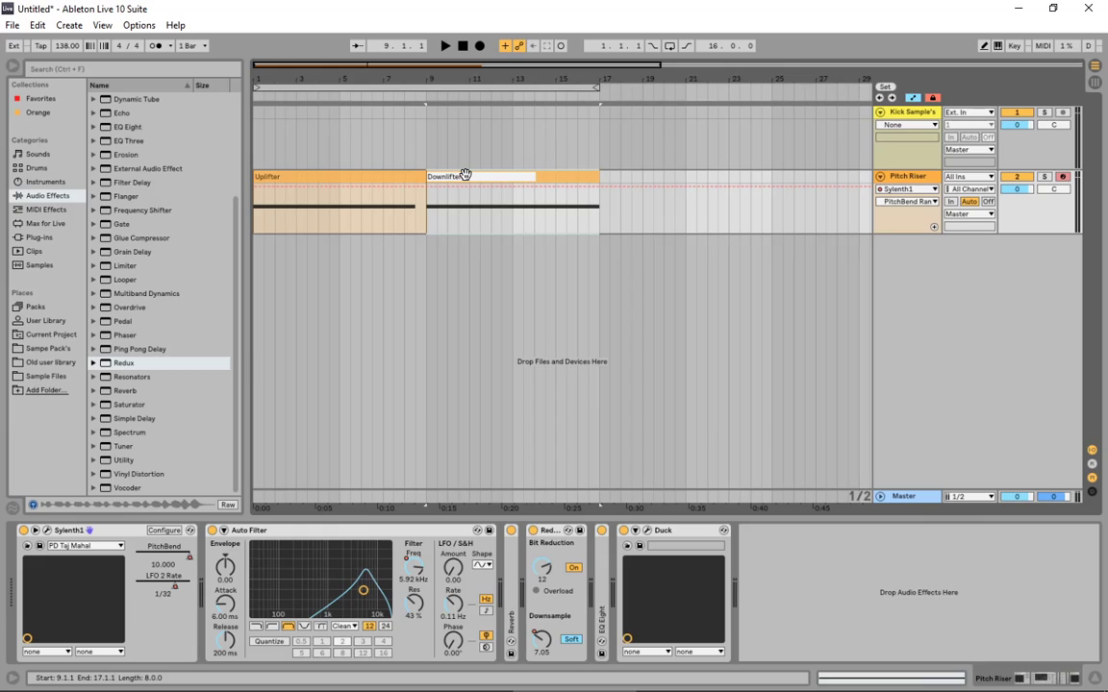
key("Return")
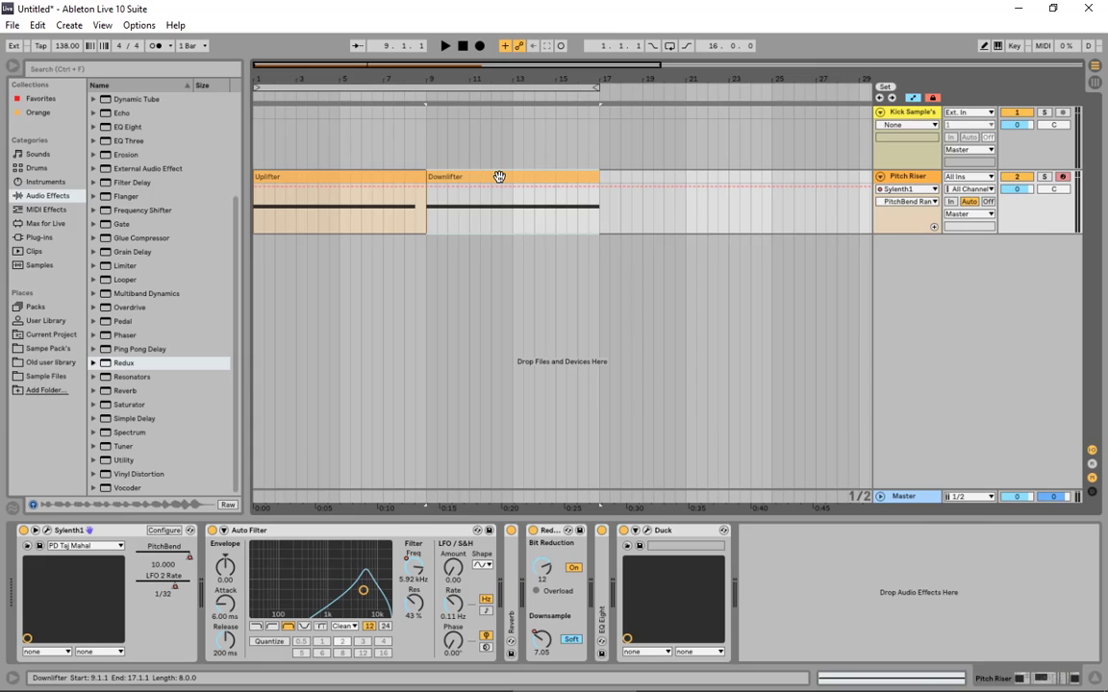
Move the Downlifter clip so that it starts at bar 17, leaving a gap after the Uplifter clip
mouse_move(491, 175)
left_mouse_down()
mouse_move(637, 186)
mouse_move(497, 186)
left_mouse_up()
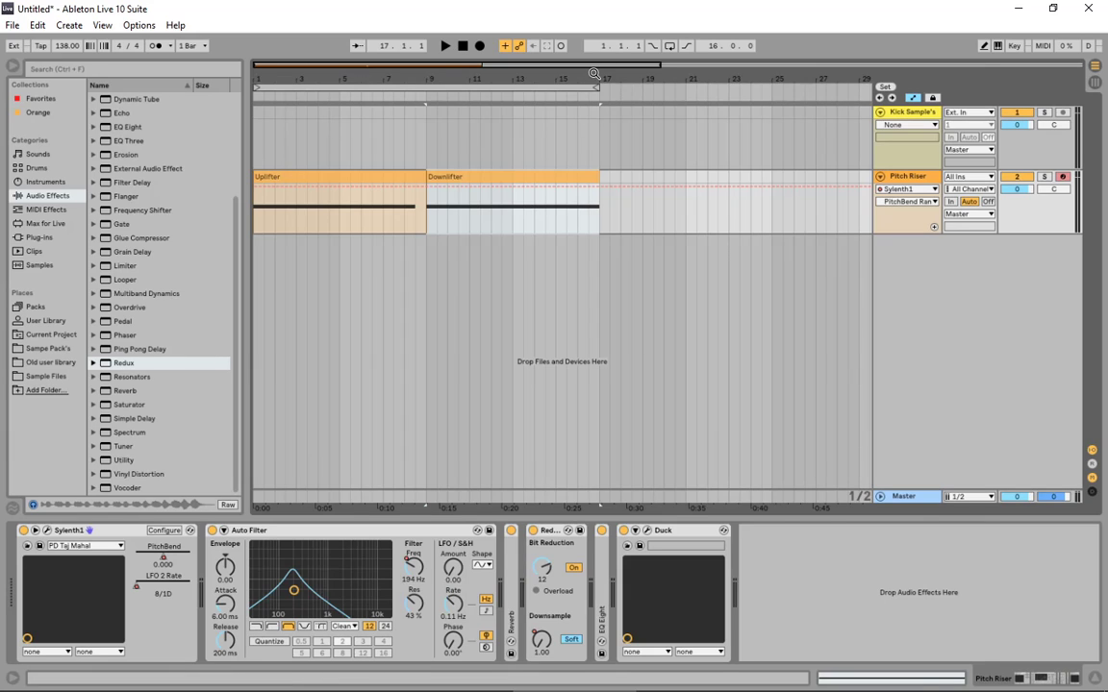
left_click_drag(534, 65, 535, 50)
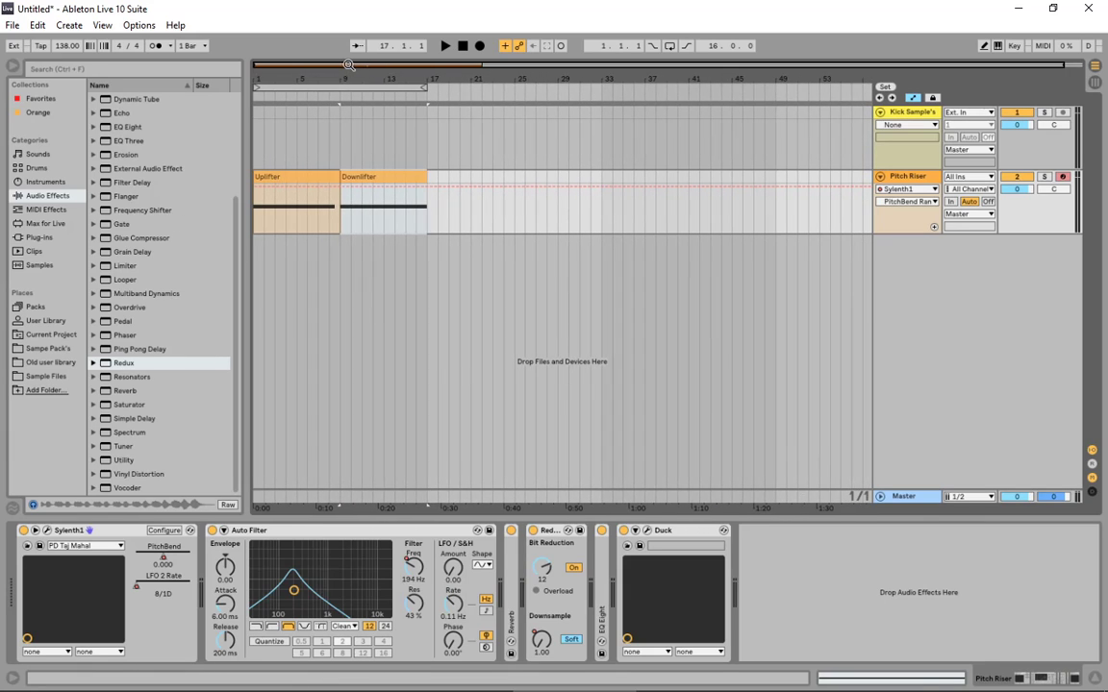
left_click_drag(348, 64, 433, 171)
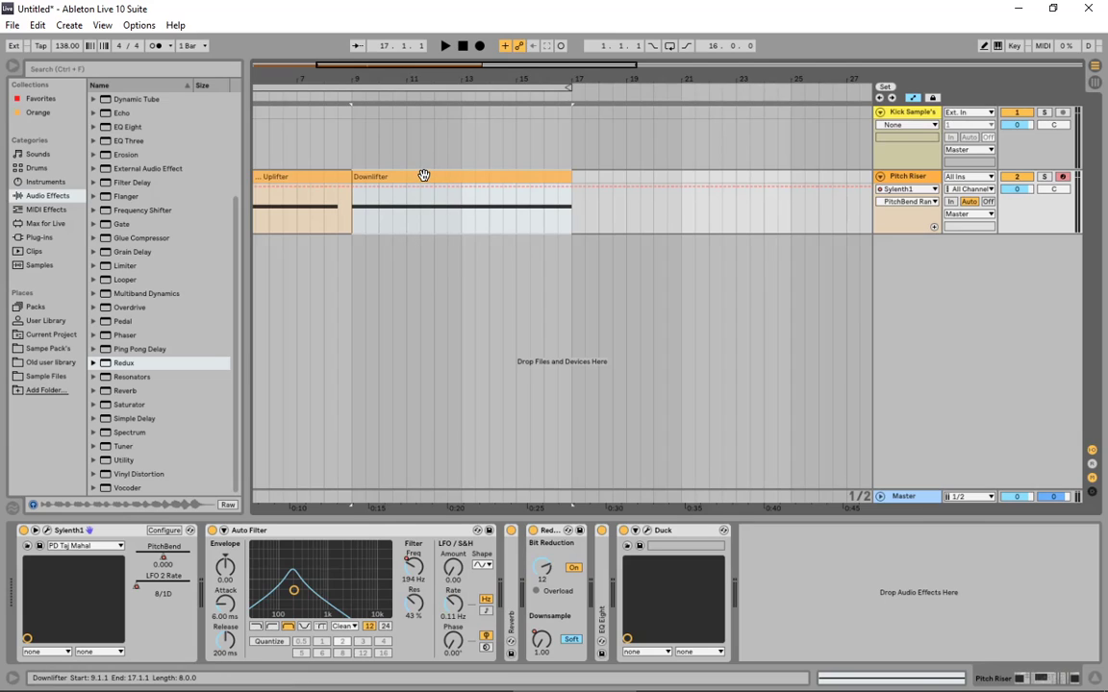
mouse_move(423, 173)
left_mouse_down()
mouse_move(450, 182)
mouse_move(640, 178)
left_mouse_up()
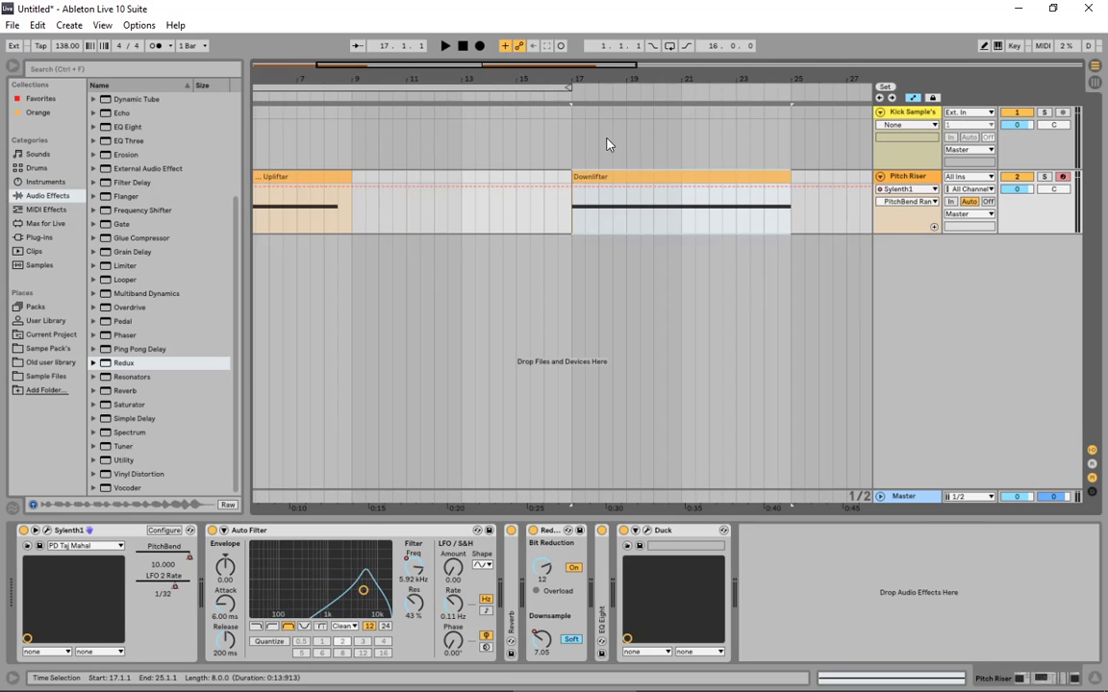
left_click_drag(481, 78, 482, 63)
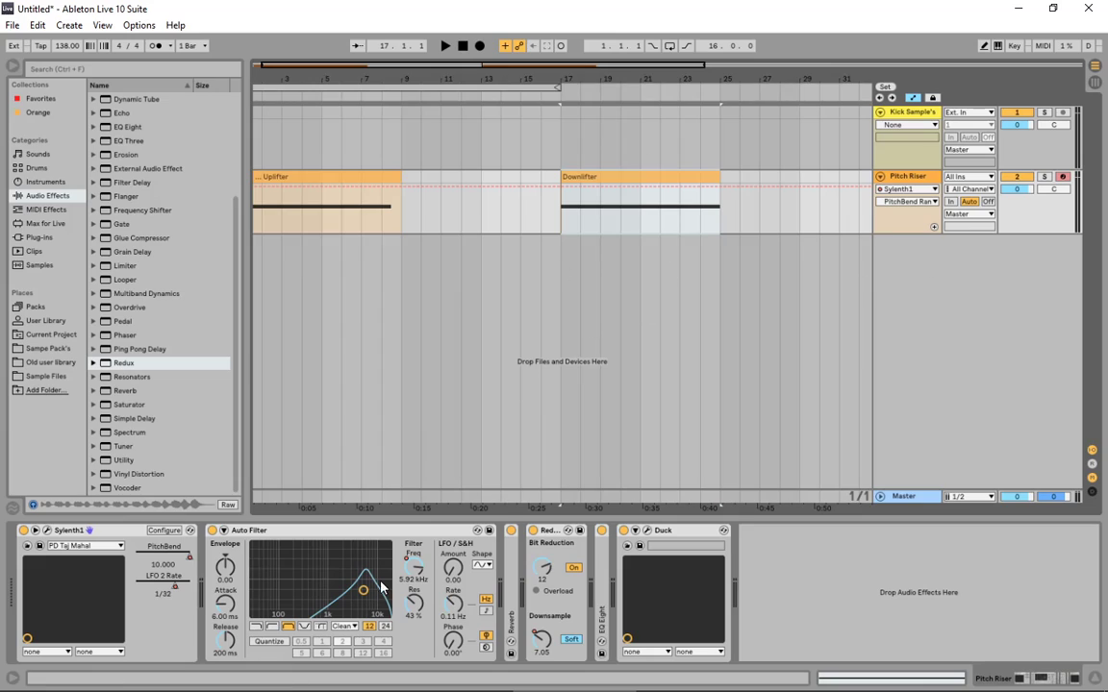
Collapse the Auto Filter device, and freeze and flatten the Pitch Riser track to audio
double_click(385, 535)
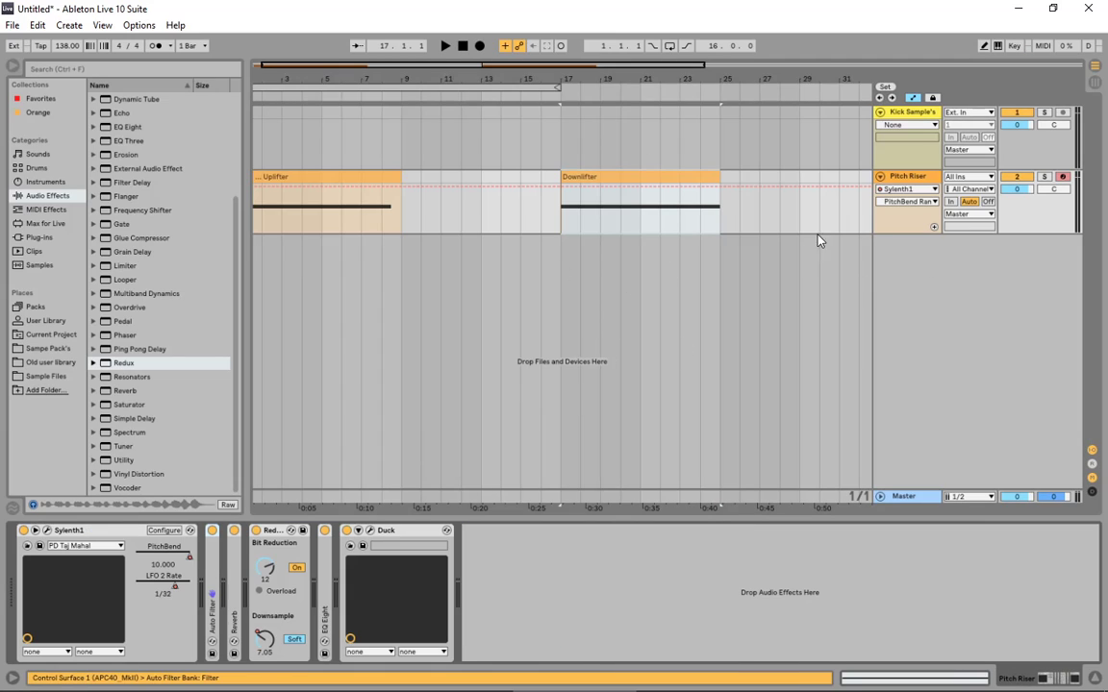
left_click(913, 179)
right_click(914, 181)
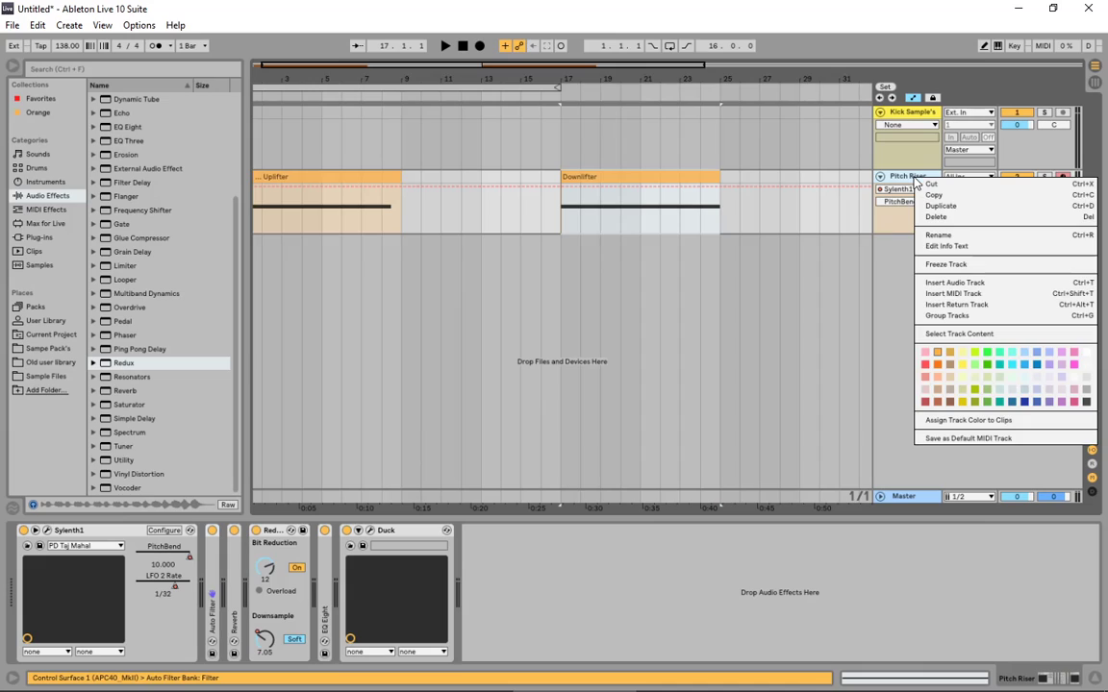
left_click(947, 265)
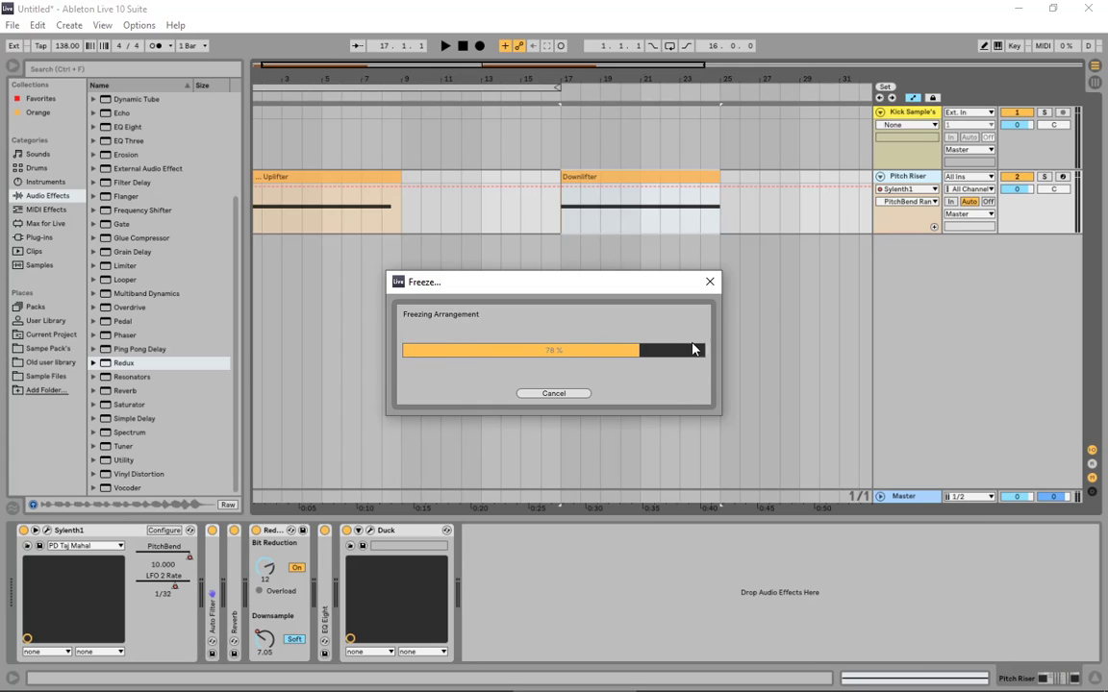
right_click(911, 180)
left_click(948, 275)
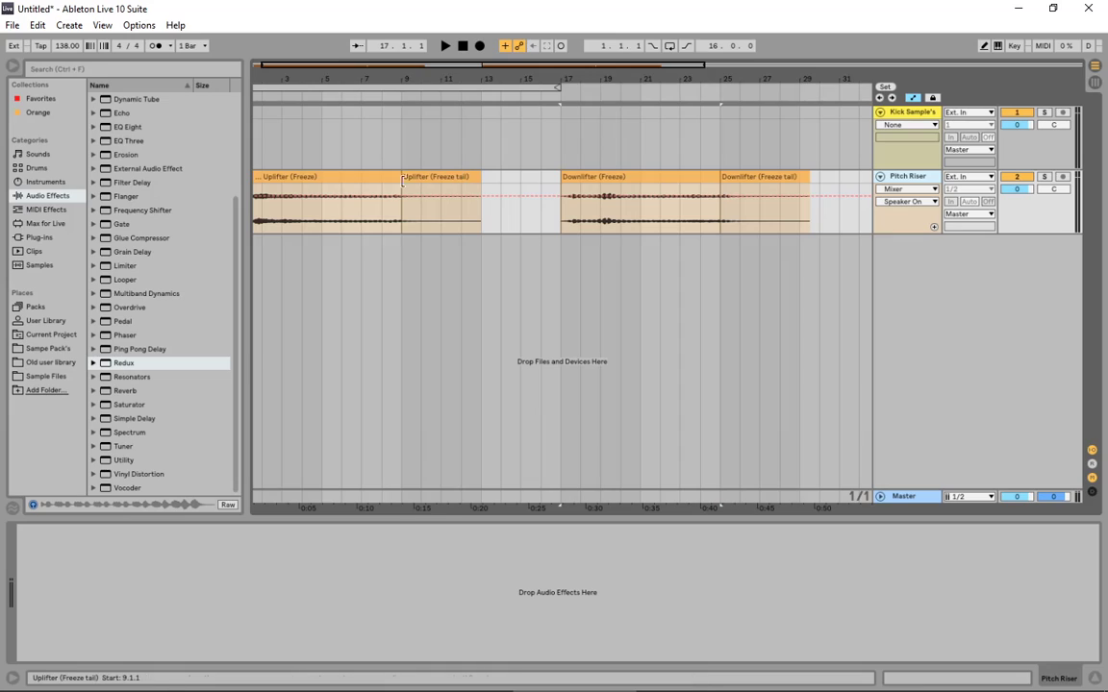
Extend the Uplifter audio clip over its freeze tail to bar 13 and the Downlifter clip over its tail to bar 29
left_click_drag(401, 178, 490, 178)
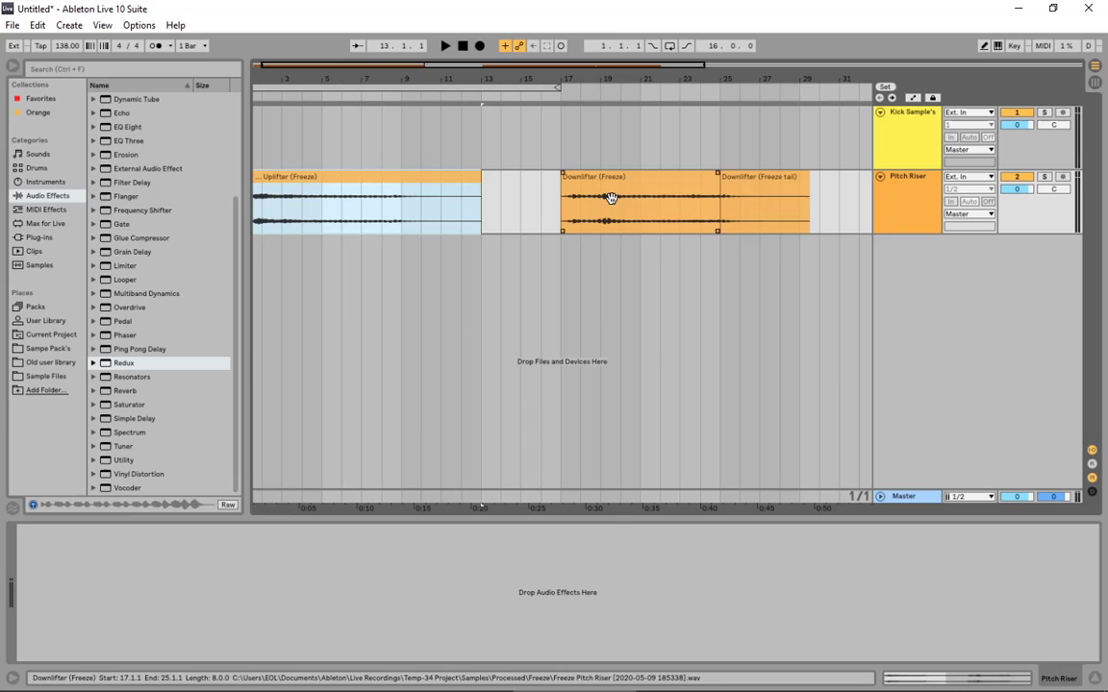
left_click(714, 188)
left_click_drag(715, 187, 798, 185)
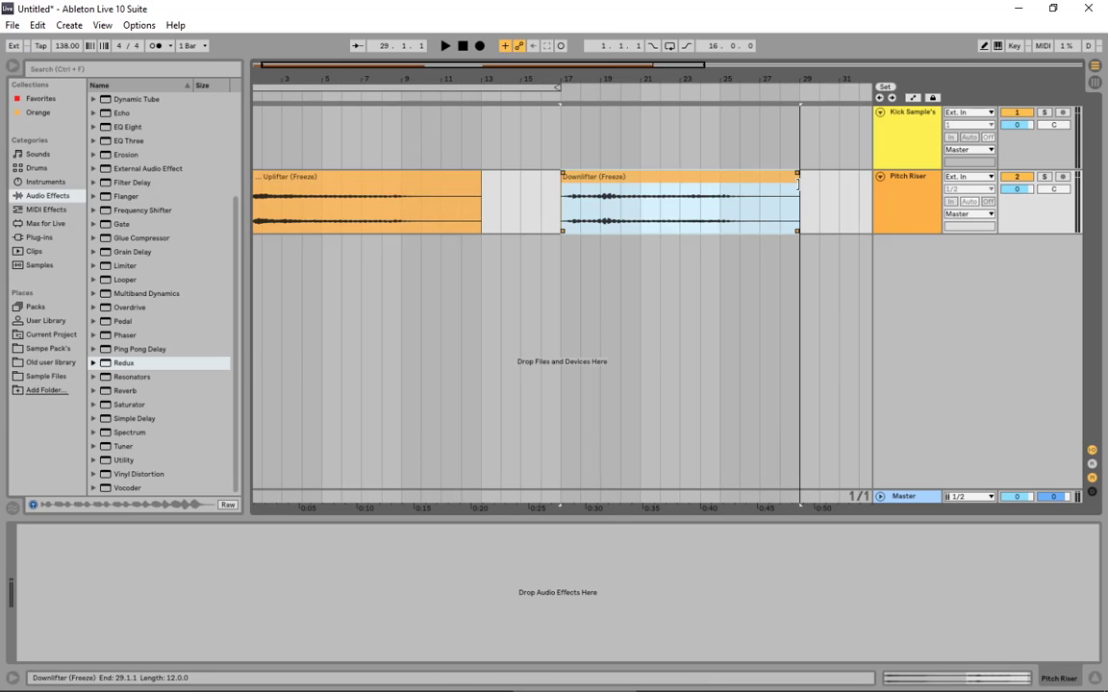
Remove the "(Freeze)" suffix from the first audio clip's name so it reads Uplifter
scroll(326, 198, "down", 3)
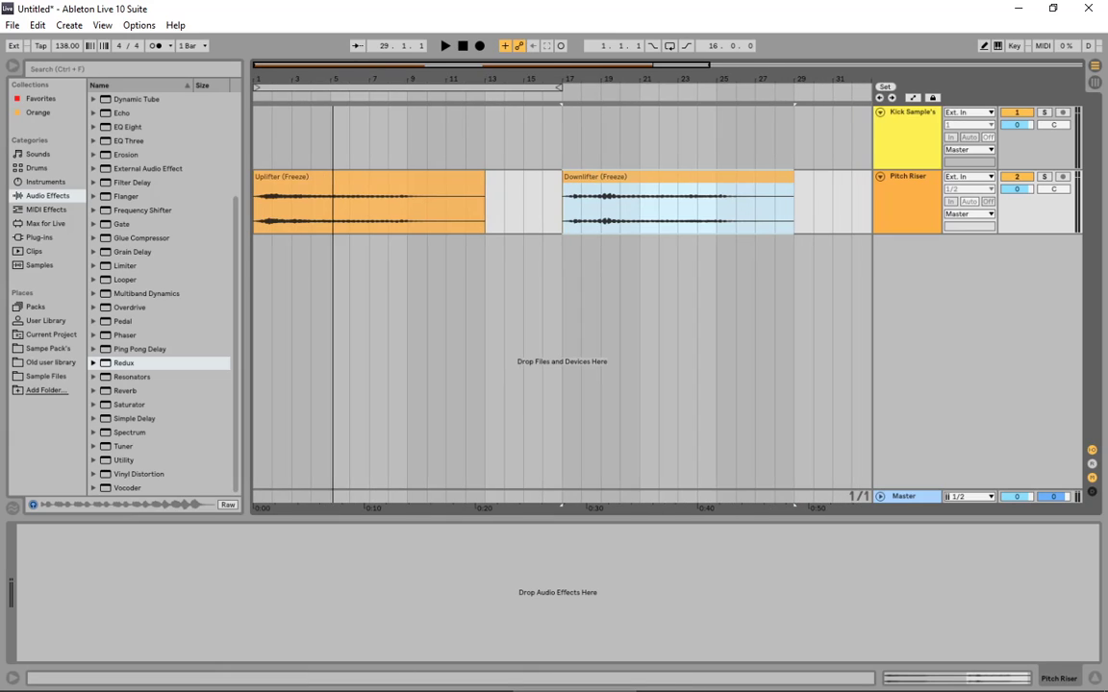
left_click(307, 178)
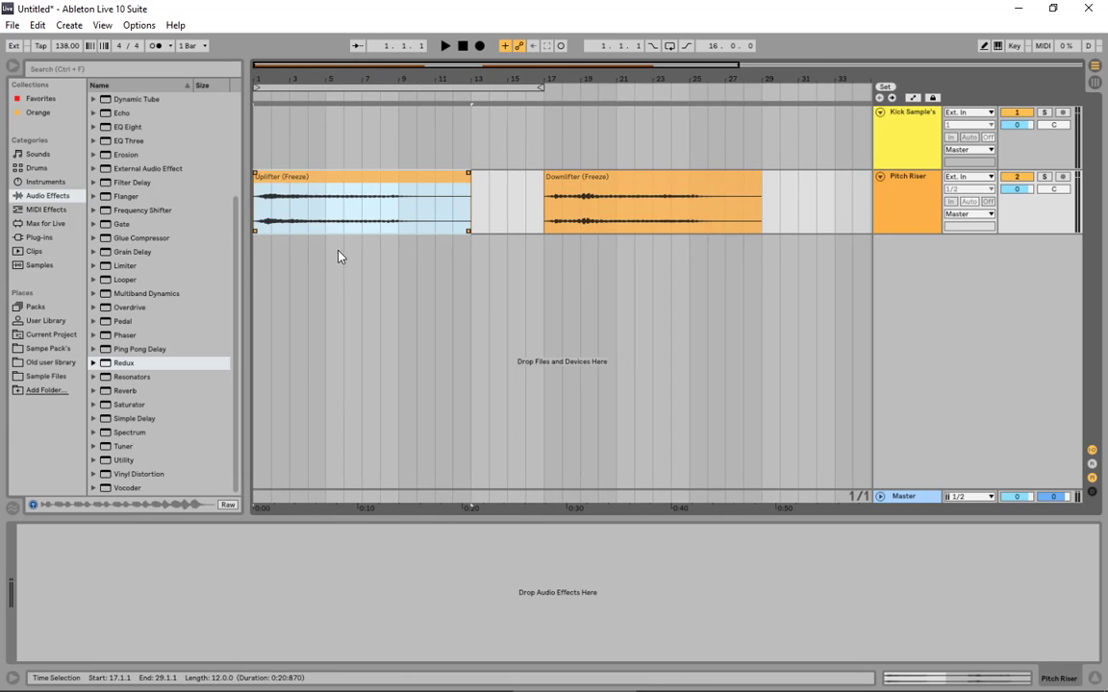
key("ctrl+r")
key("End")
key("BackSpace")
key("BackSpace")
key("BackSpace")
key("BackSpace")
key("BackSpace")
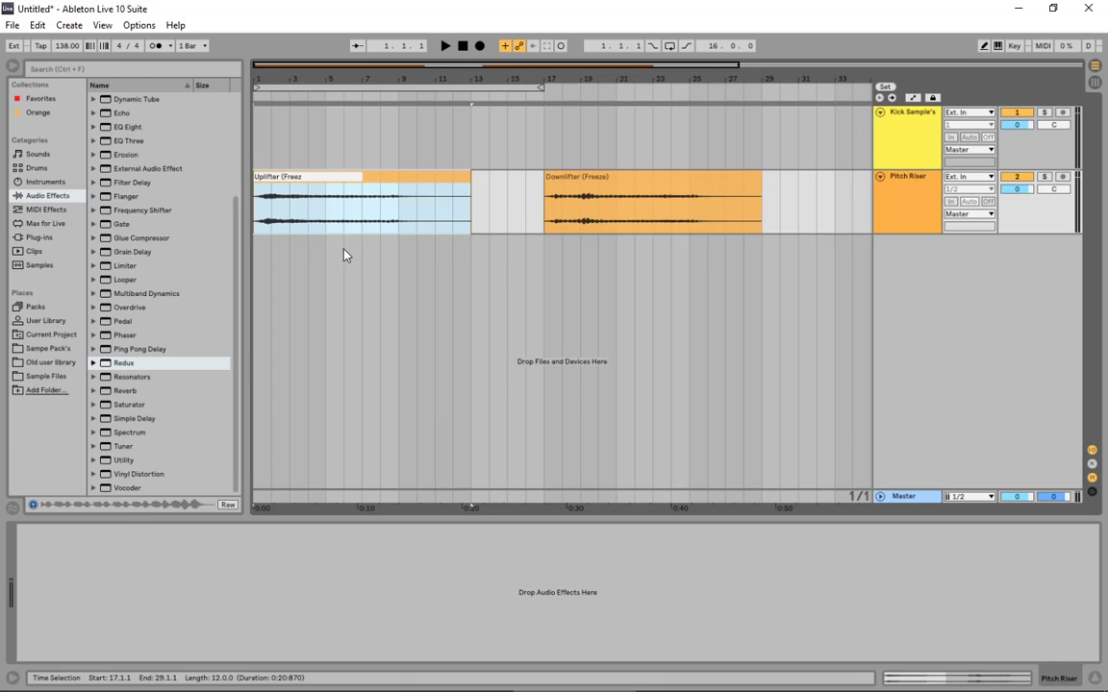
key("BackSpace")
key("BackSpace")
key("BackSpace")
key("BackSpace")
key("Return")
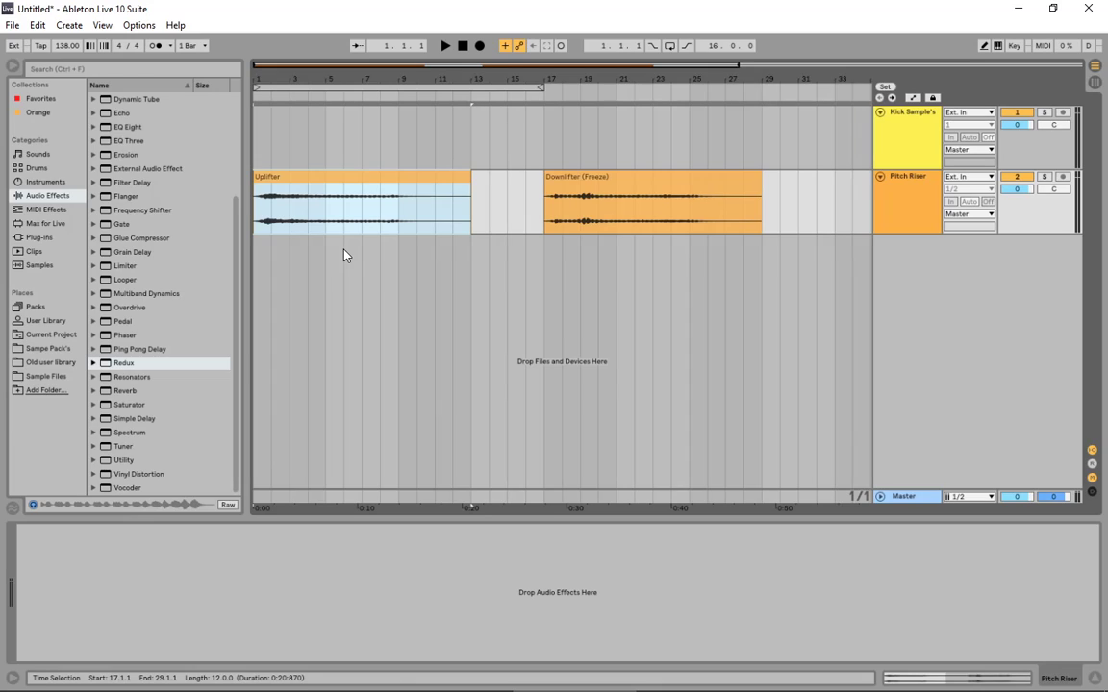
Rename the second audio clip as Downlifter, without the "(Freeze)" suffix
left_click(565, 189)
key("ctrl+r")
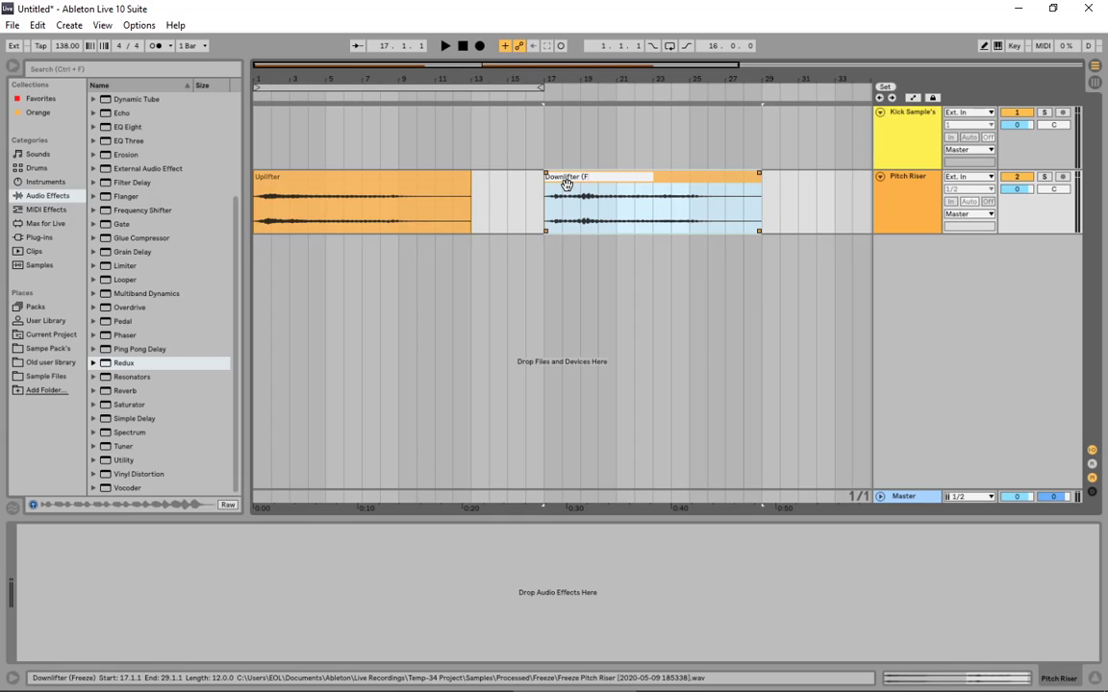
key("Return")
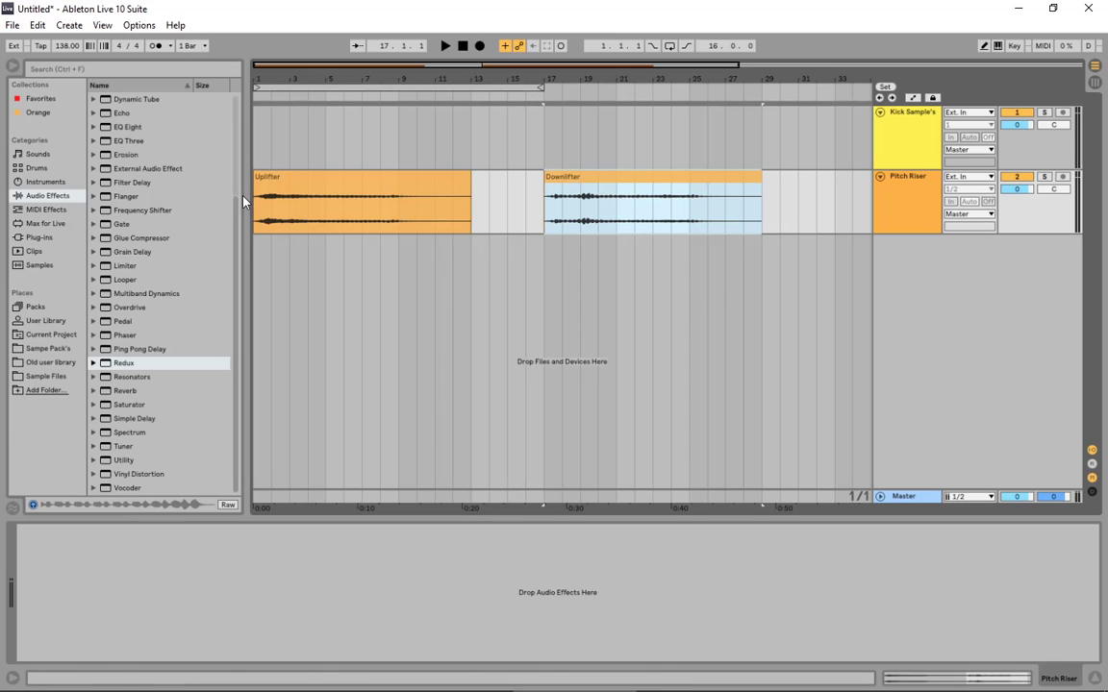
Open the Uplifter audio clip's sample settings and waveform
left_click(440, 178)
left_click(915, 189)
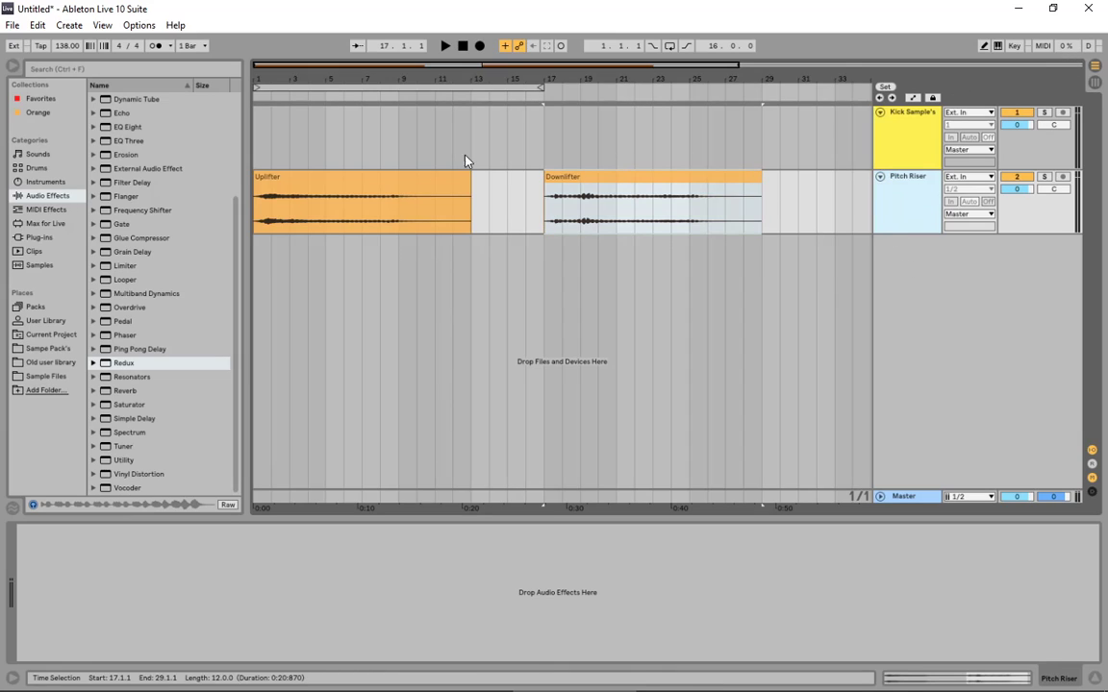
left_click(317, 185)
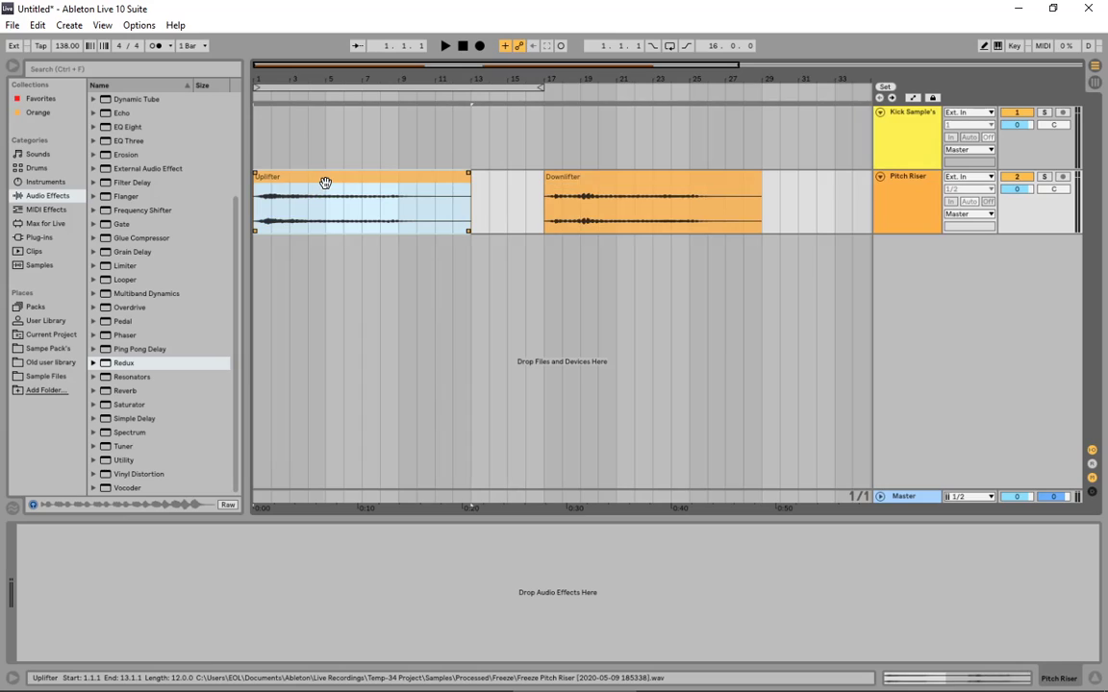
double_click(325, 183)
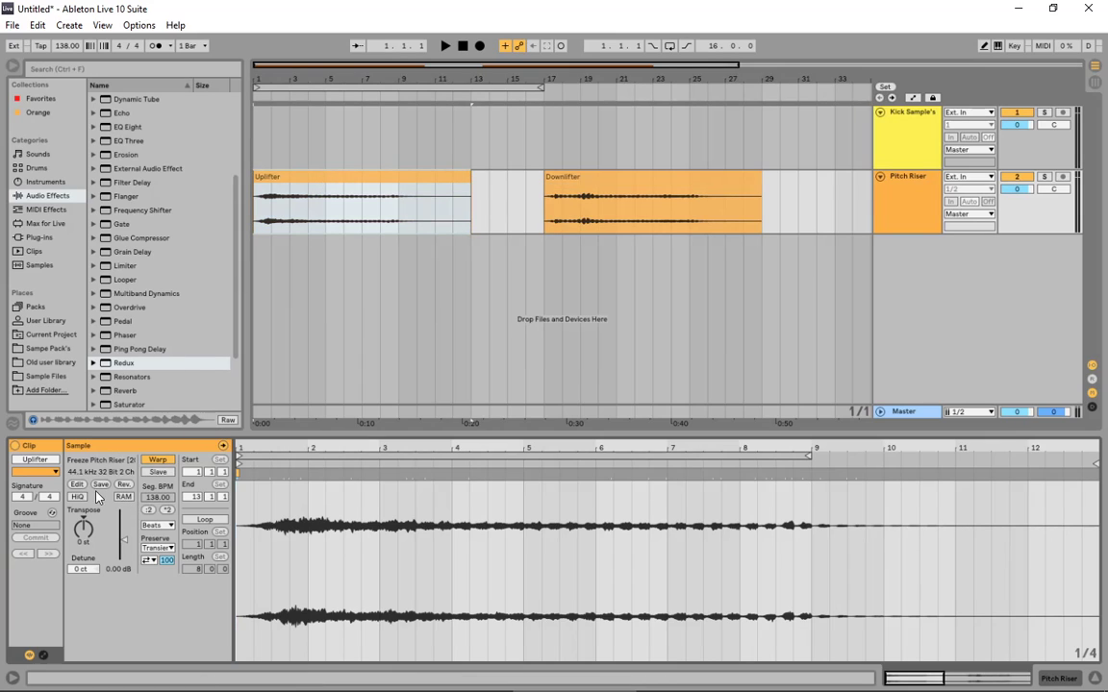
Show the Uplifter clip's audio file in File Explorer, and close the folder window to return to Ableton Live
right_click(333, 204)
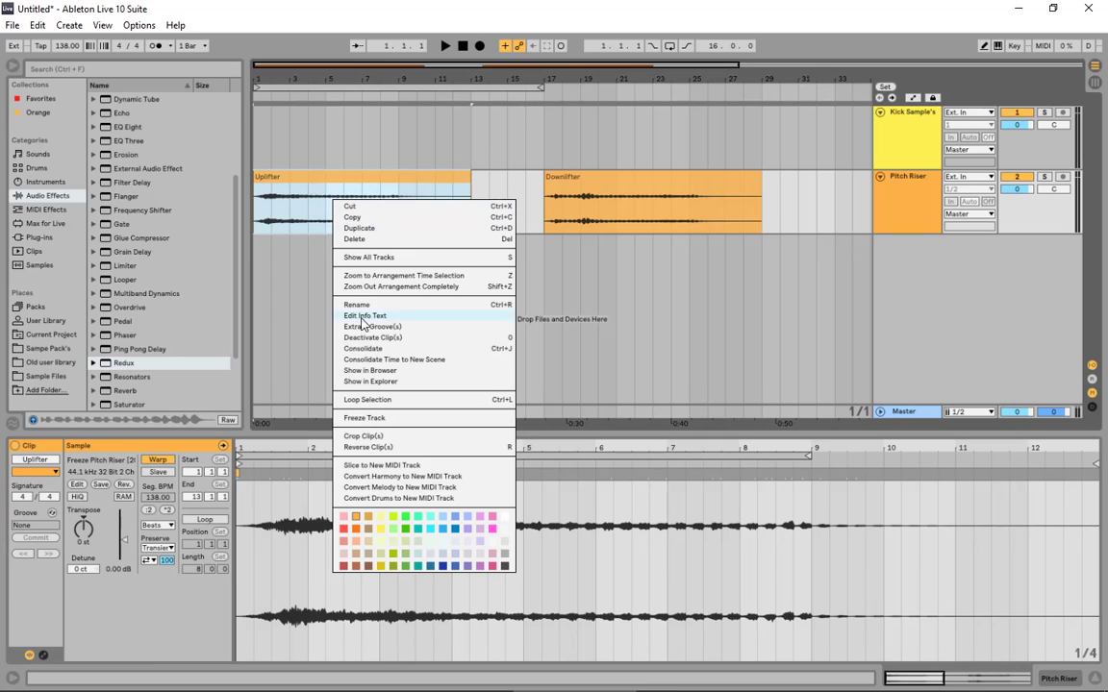
left_click(369, 381)
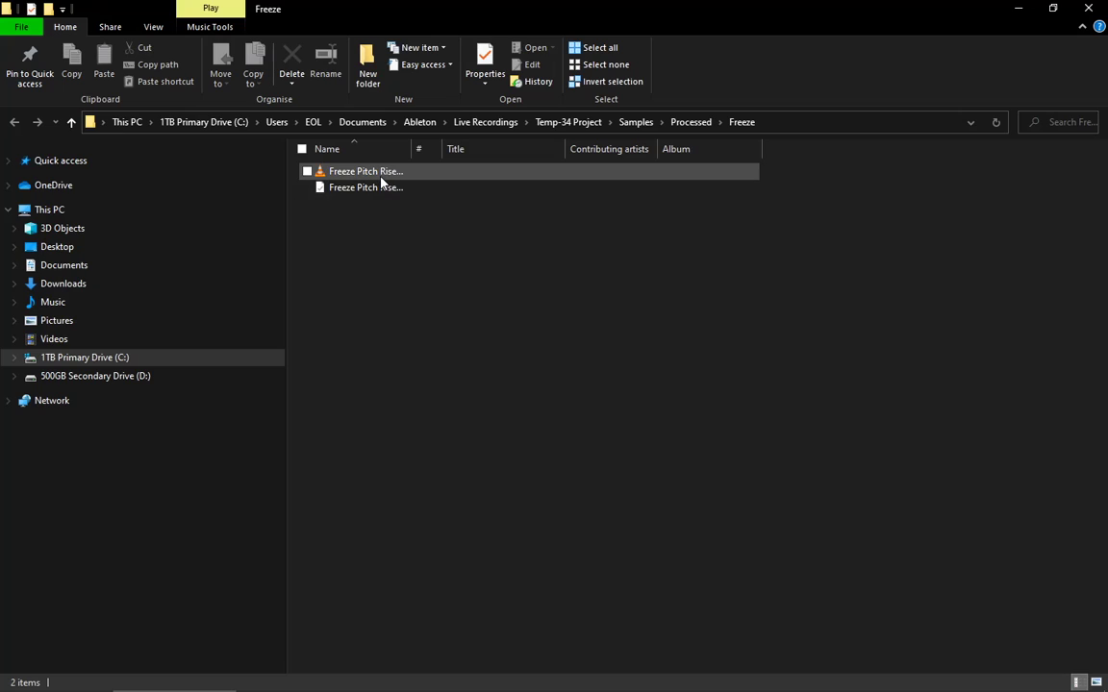
left_click(1090, 9)
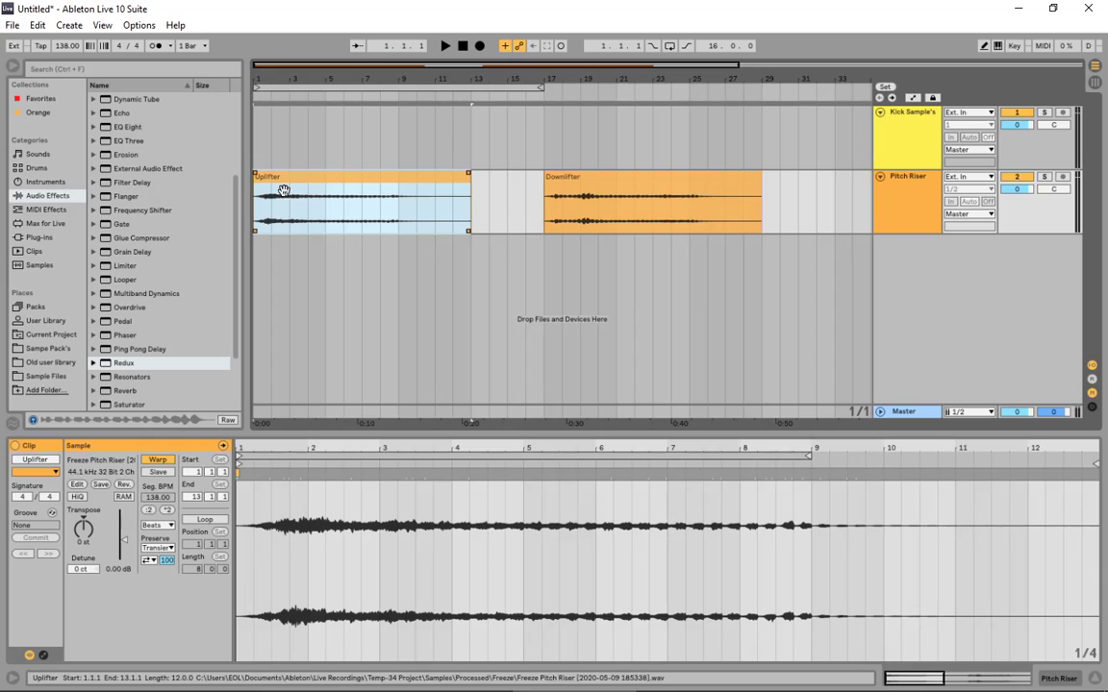
Browse the sample packs to the Top's loops in Rogue's Sample Pack and preview Top's Loop 5.wav
left_click(45, 348)
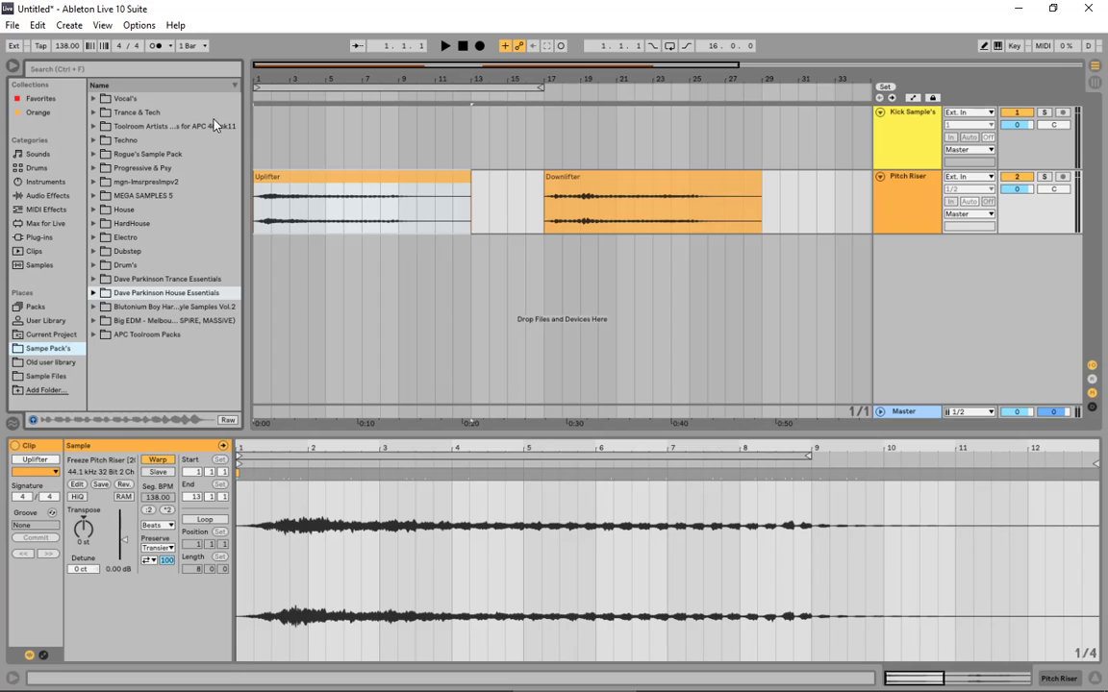
left_click(147, 155)
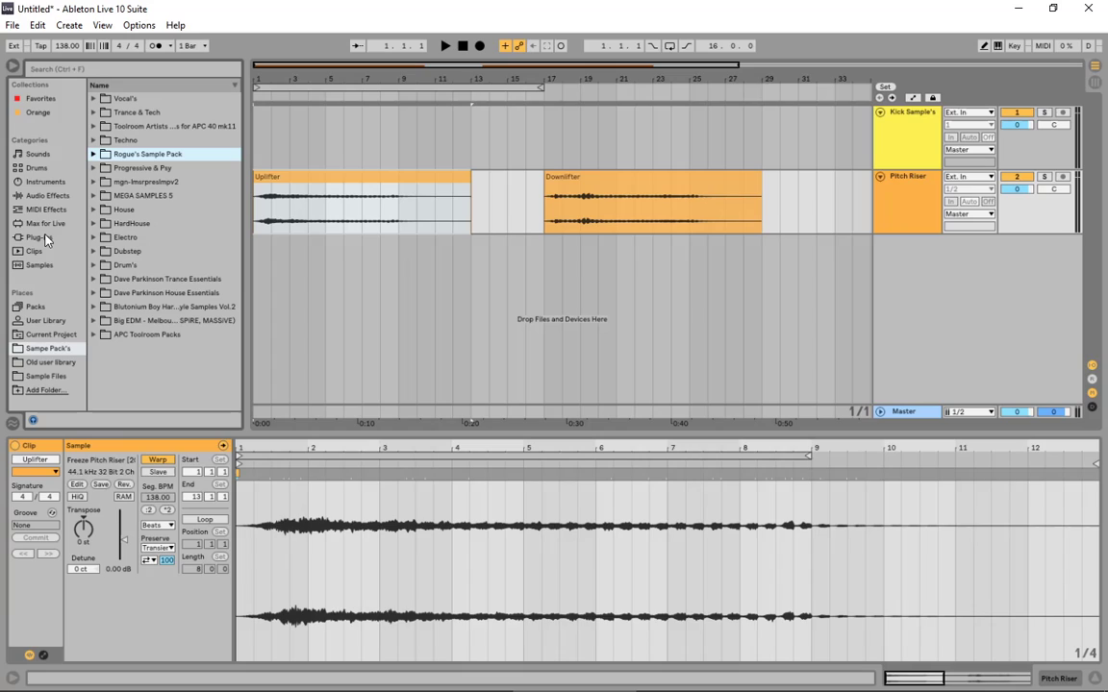
left_click(47, 195)
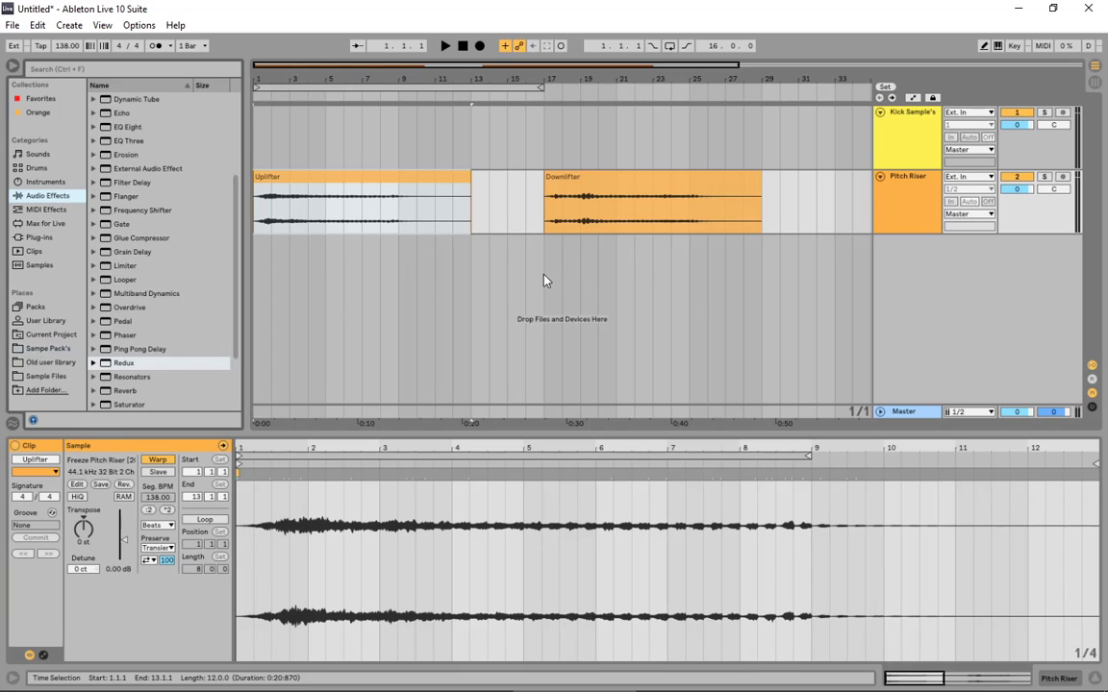
left_click(47, 348)
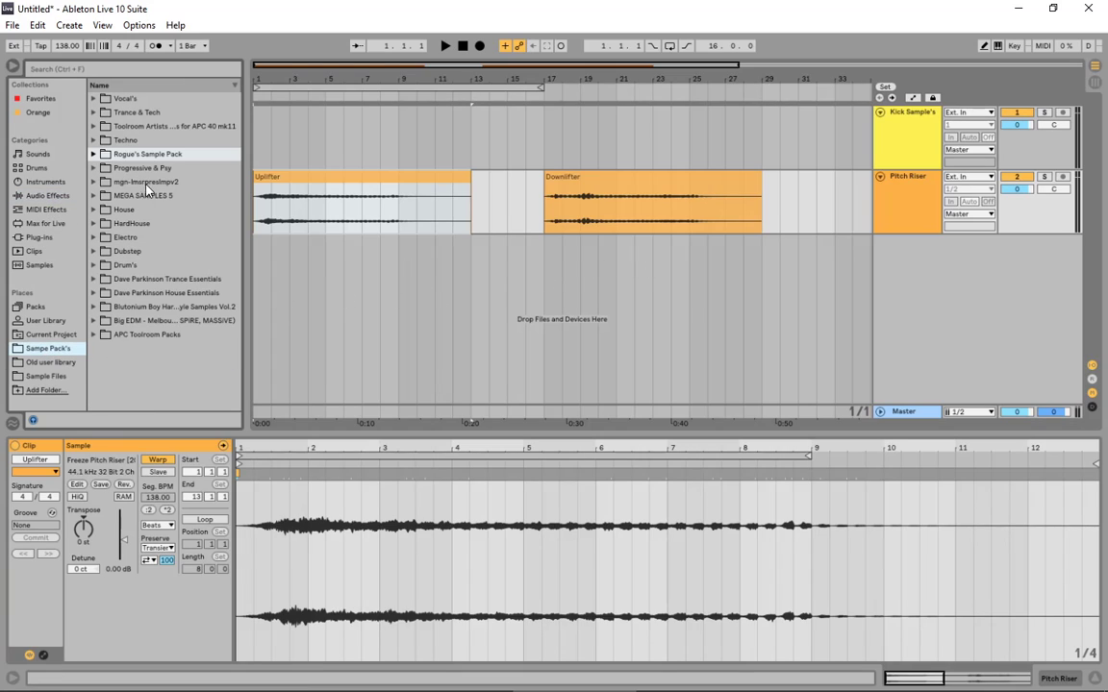
left_click(115, 154)
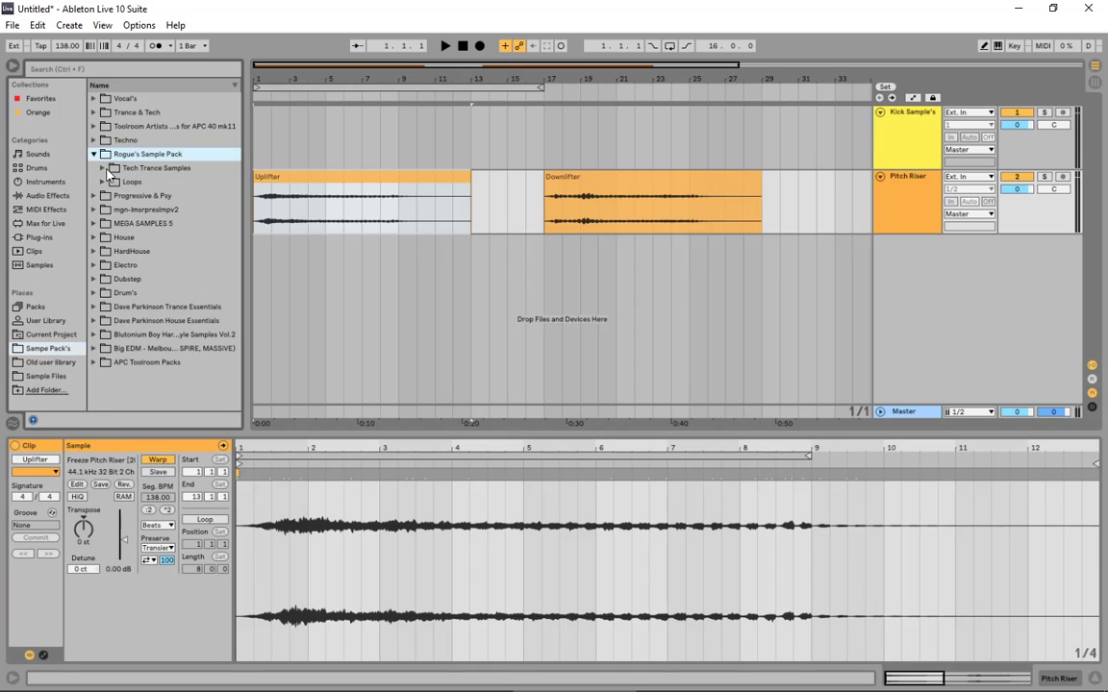
left_click(103, 169)
left_click(103, 169)
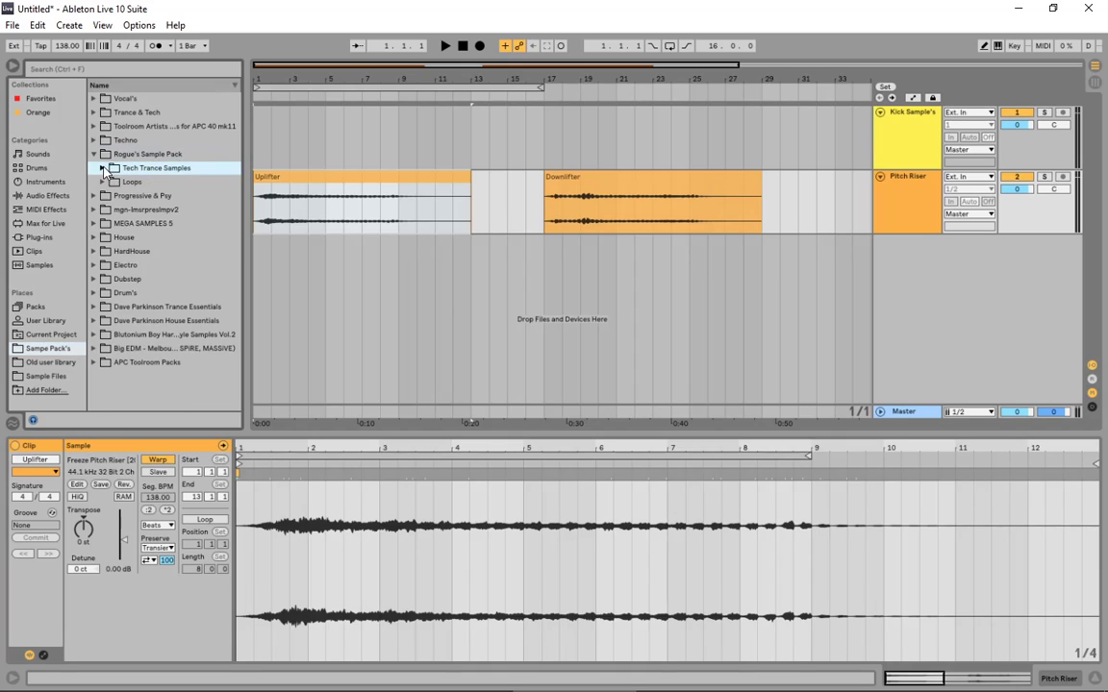
left_click(103, 182)
left_click(112, 195)
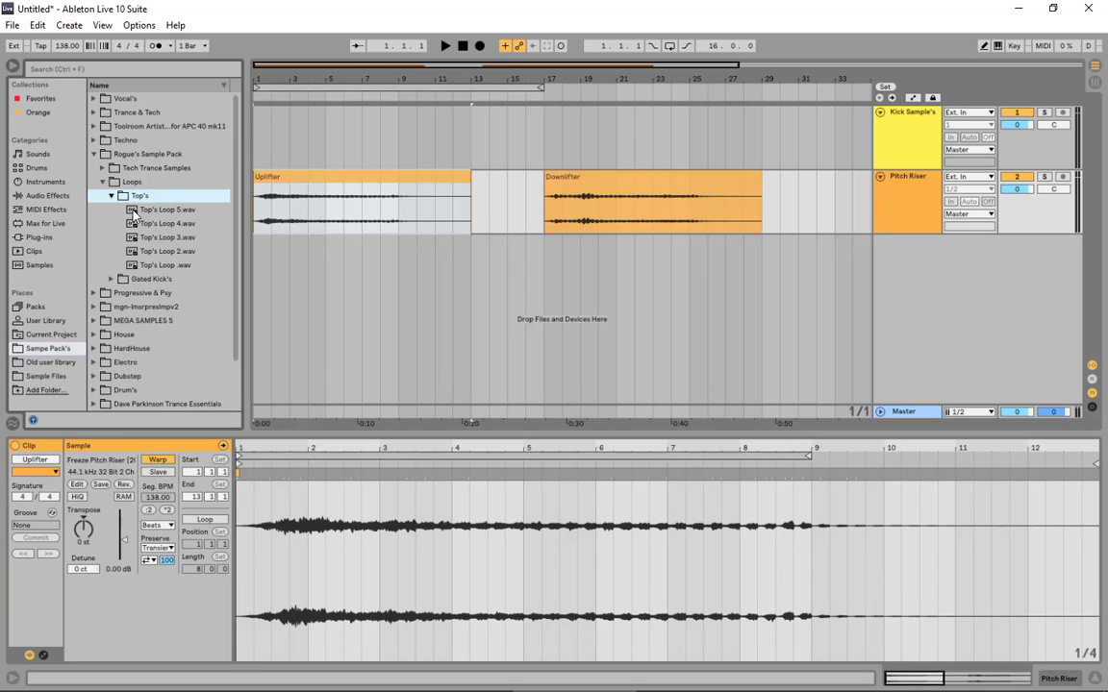
left_click(135, 212)
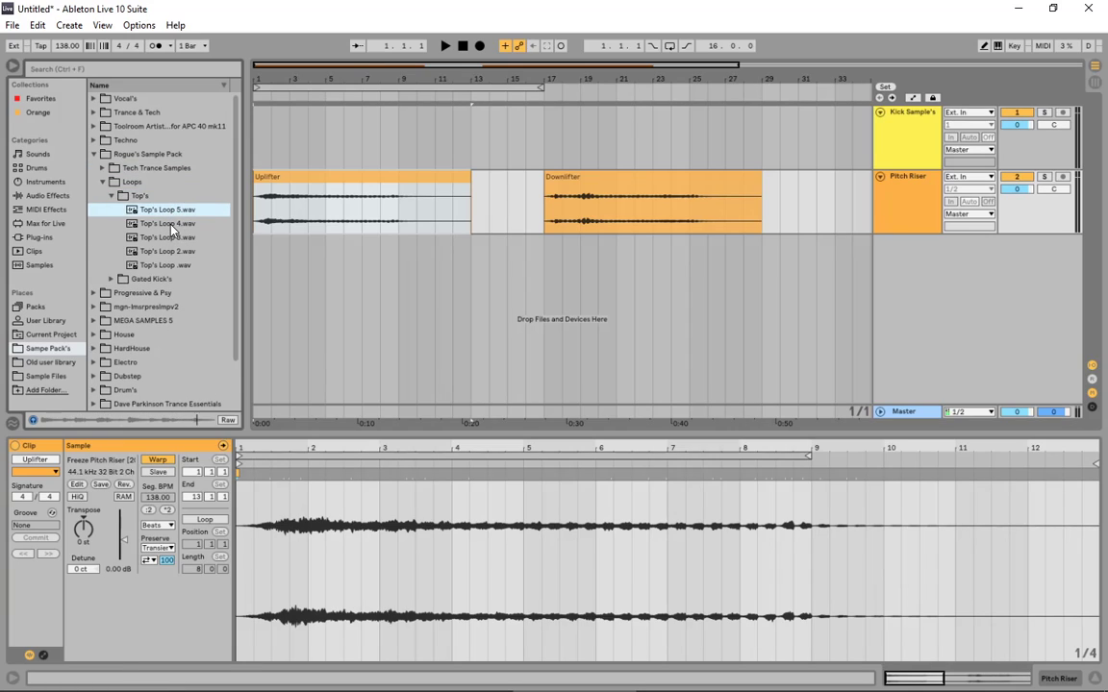
Preview Top's Loop 4.wav, Top's Loop 3.wav and Top's Loop 2.wav from the Top's folder, and return focus to the arrangement
left_click(170, 225)
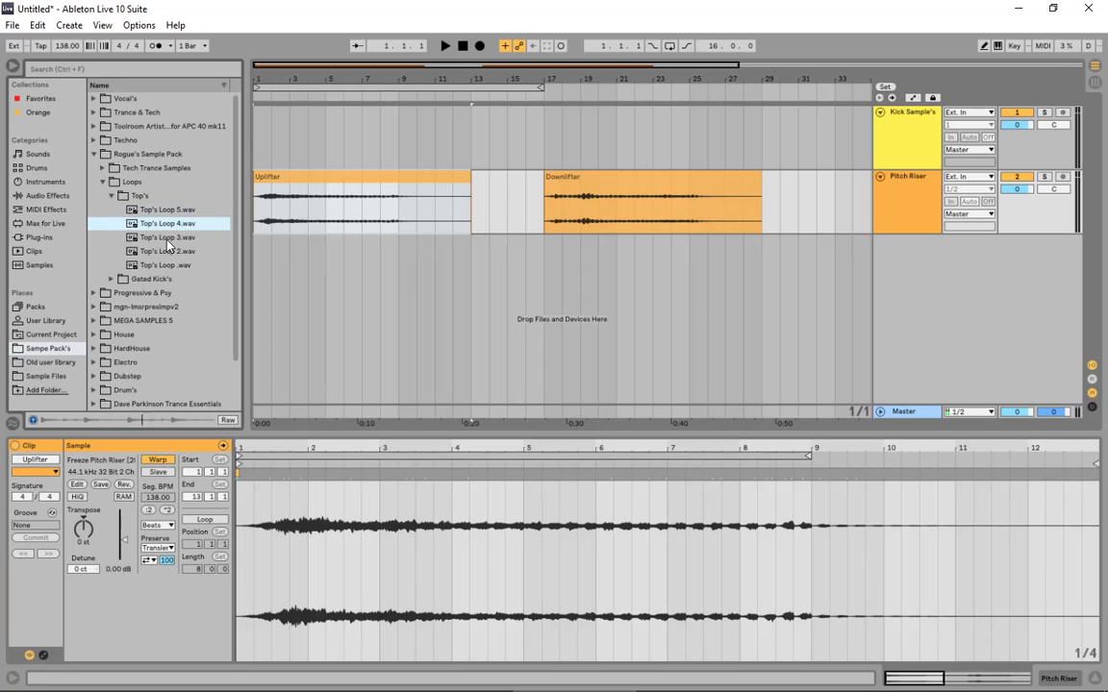
left_click(169, 239)
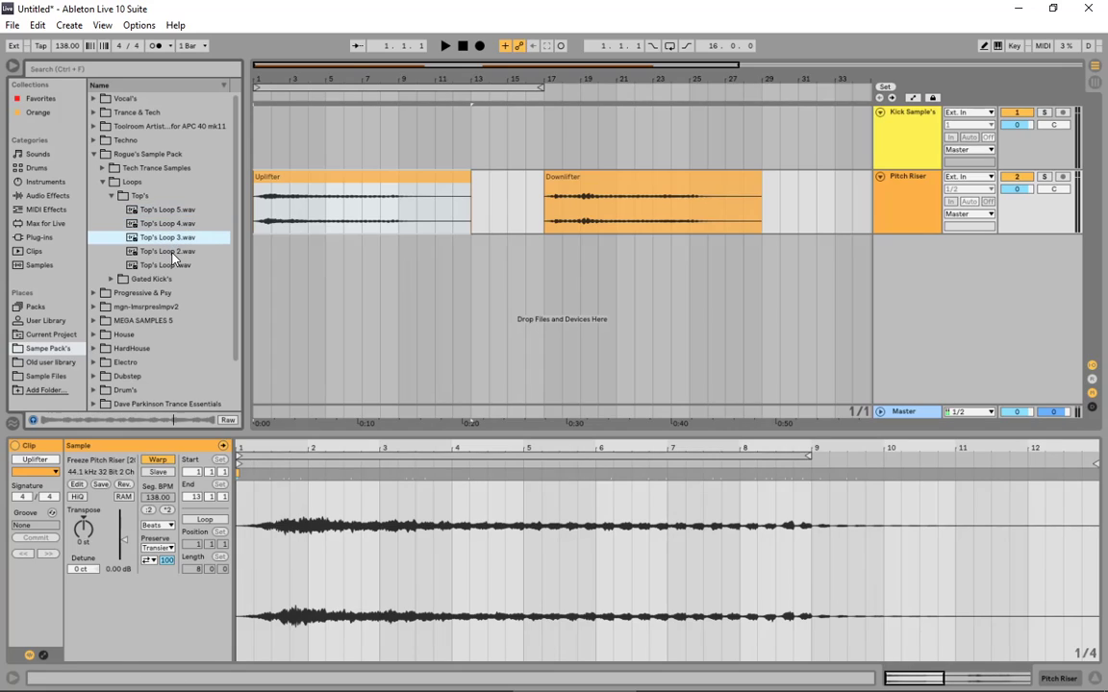
left_click(173, 253)
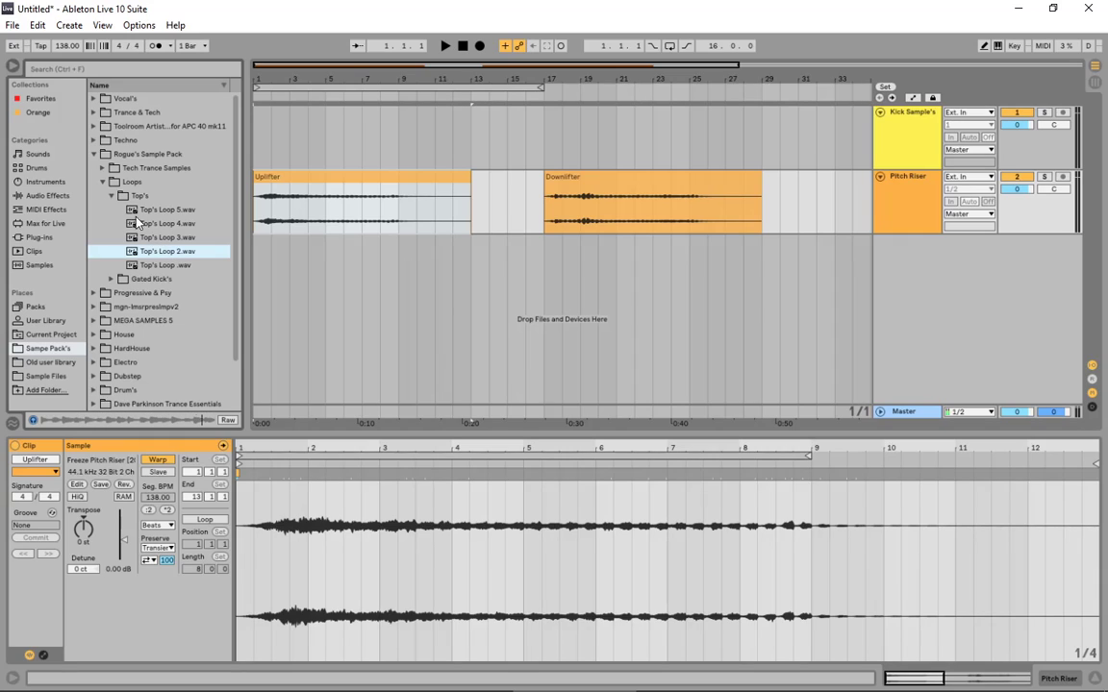
left_click(263, 229)
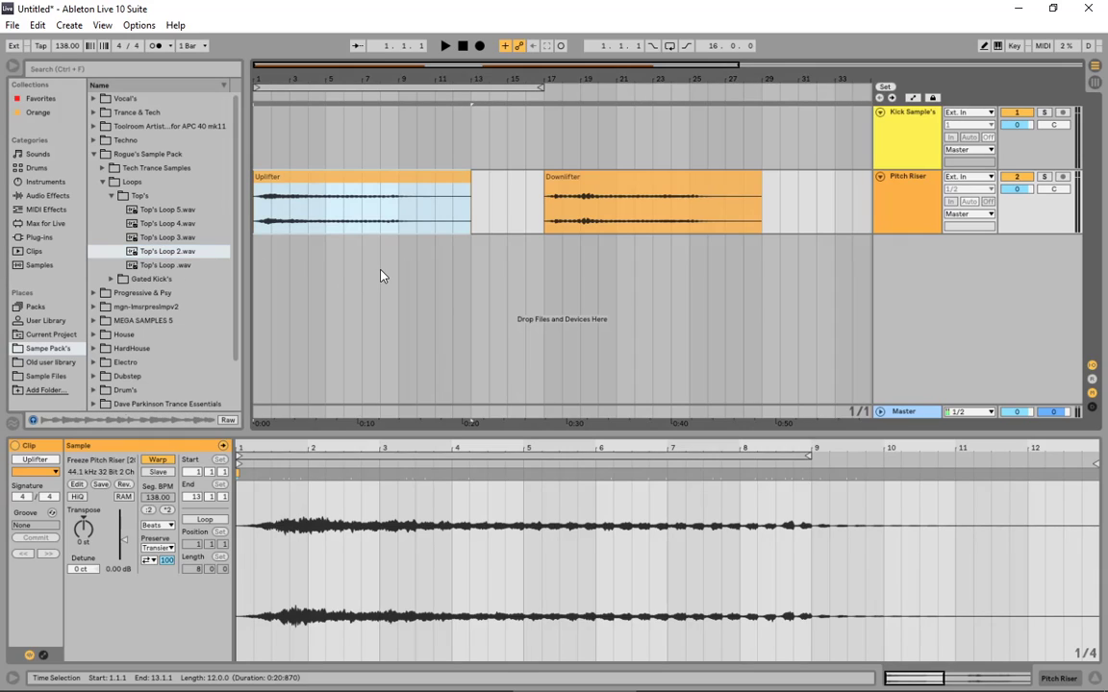
Browse the Gated Kick Project's samples down to the Consolidate folder, preview its gated kick wav, and collapse Rogue's Sample Pack
left_click(109, 196)
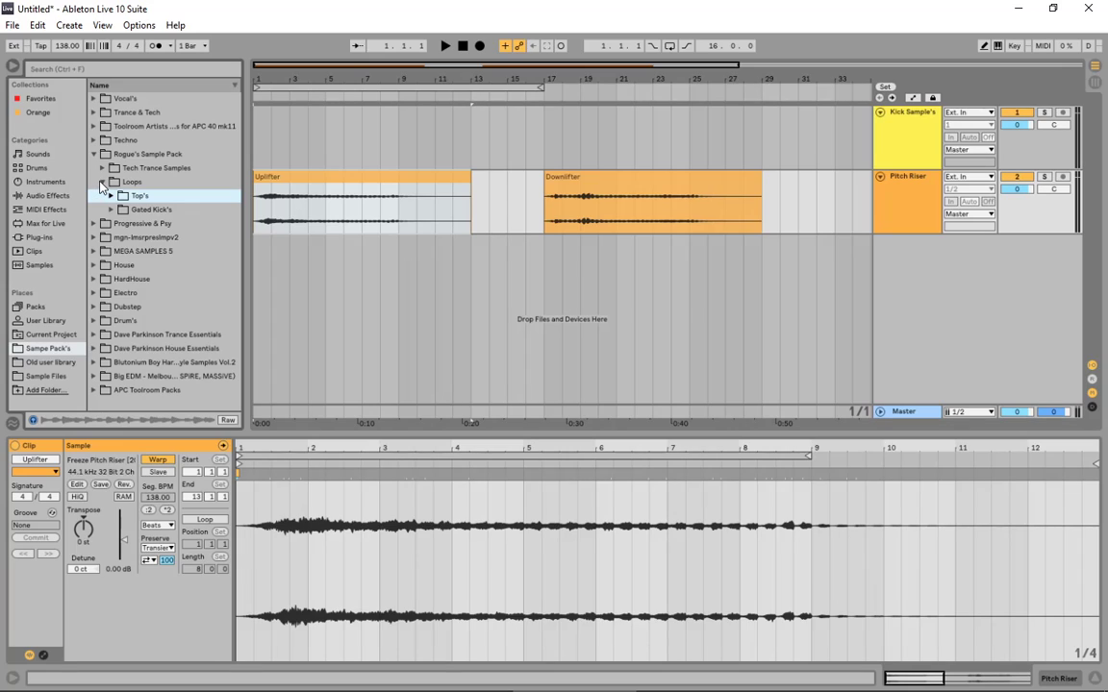
left_click(111, 210)
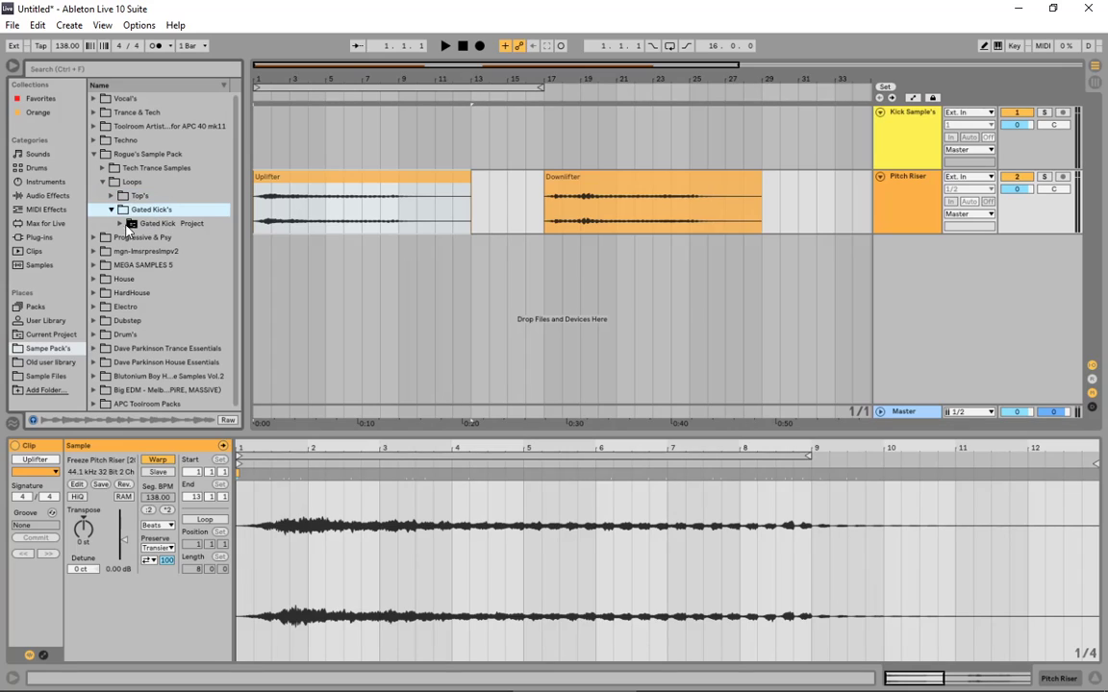
left_click(125, 225)
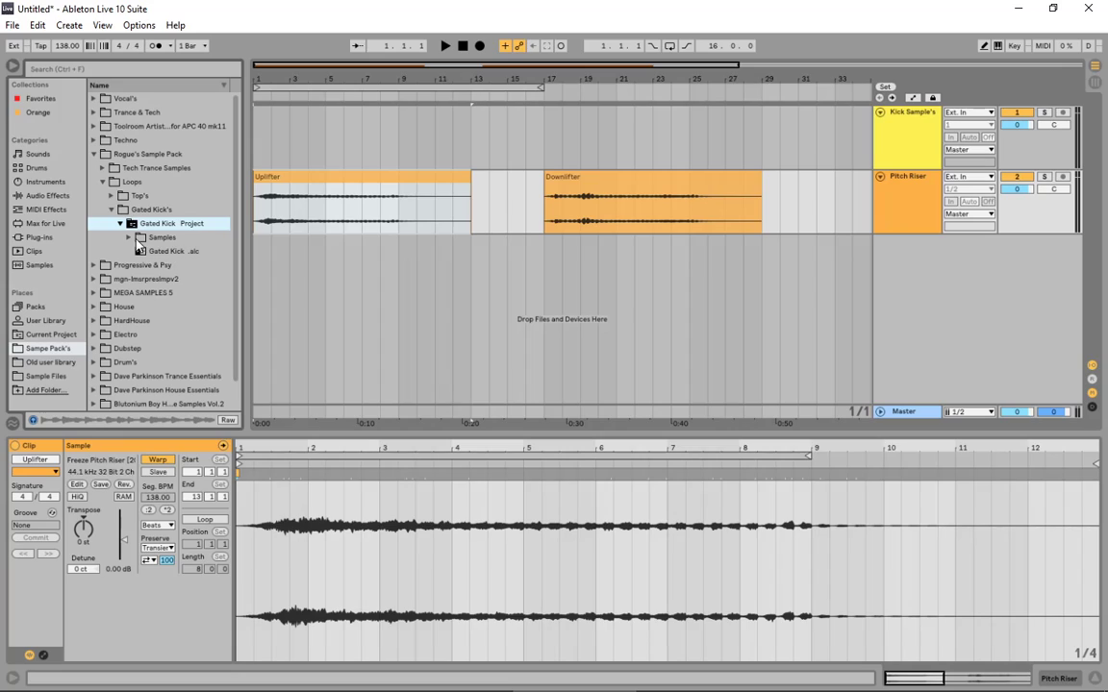
left_click(135, 237)
left_click(146, 251)
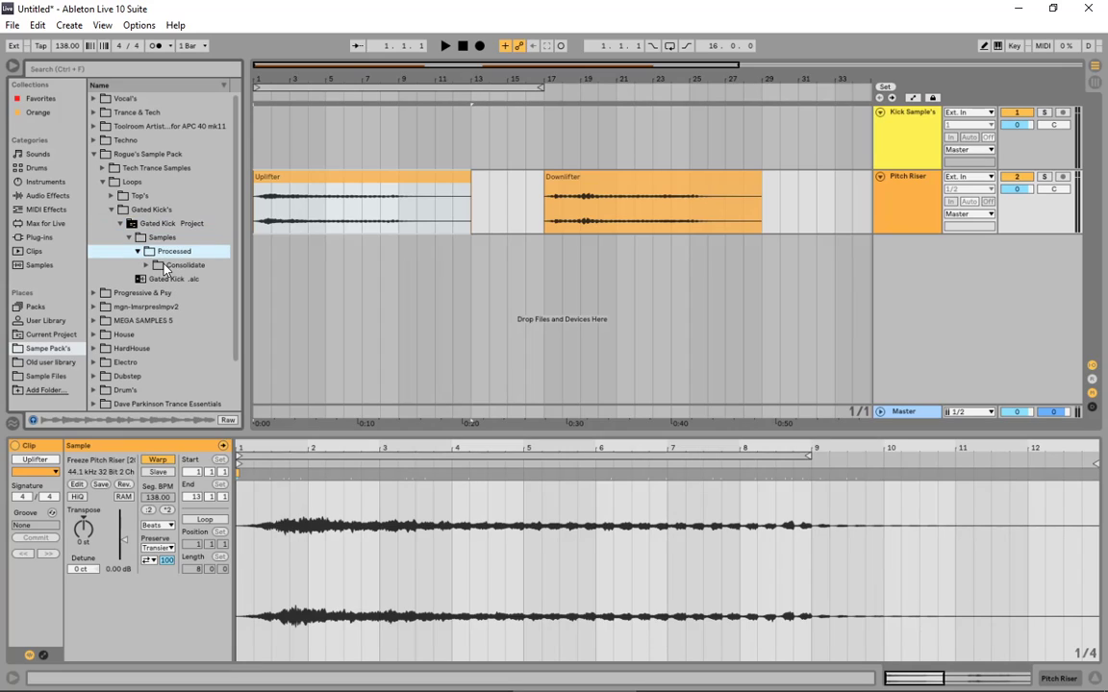
left_click(164, 265)
left_click(192, 279)
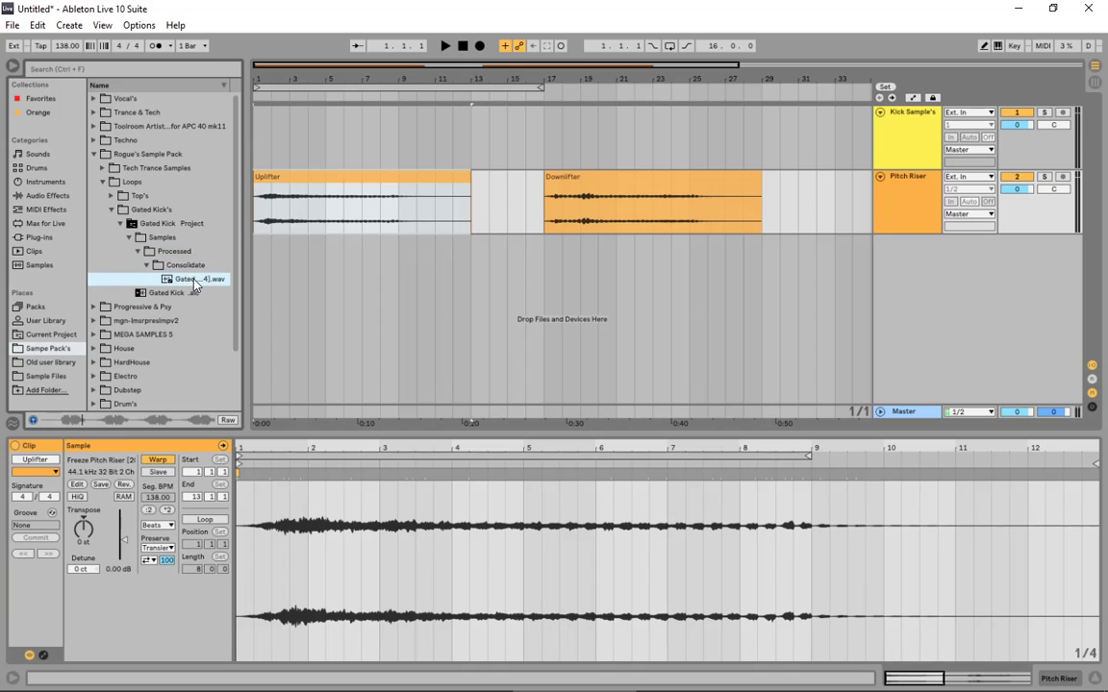
left_click(103, 182)
left_click(93, 153)
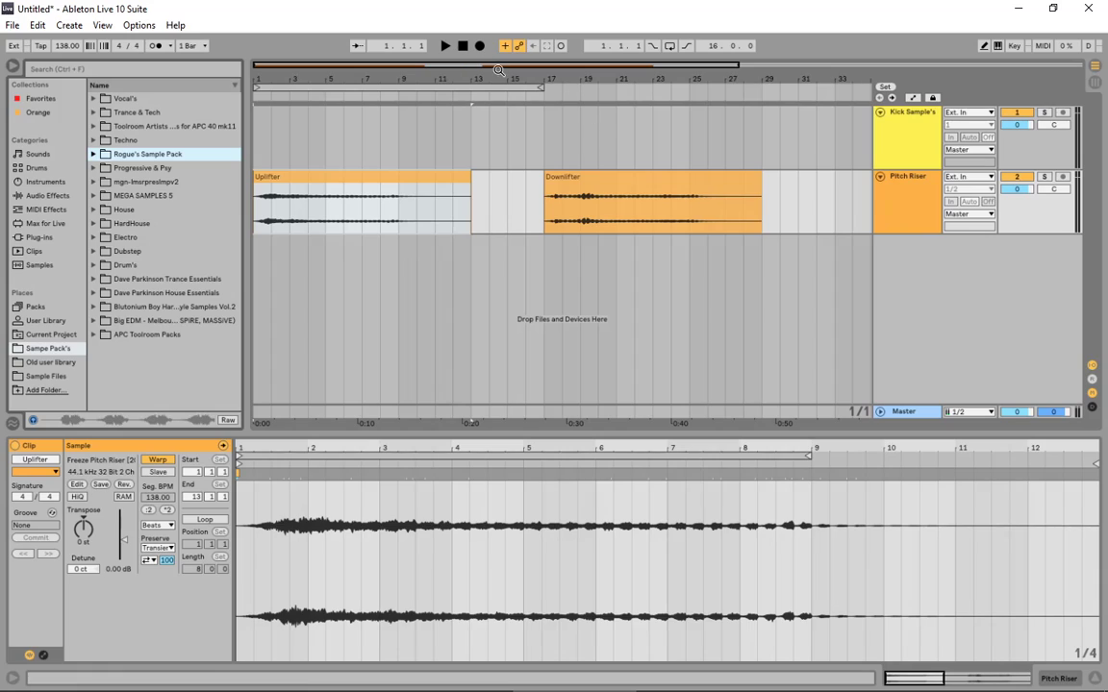
left_click_drag(499, 70, 389, 68)
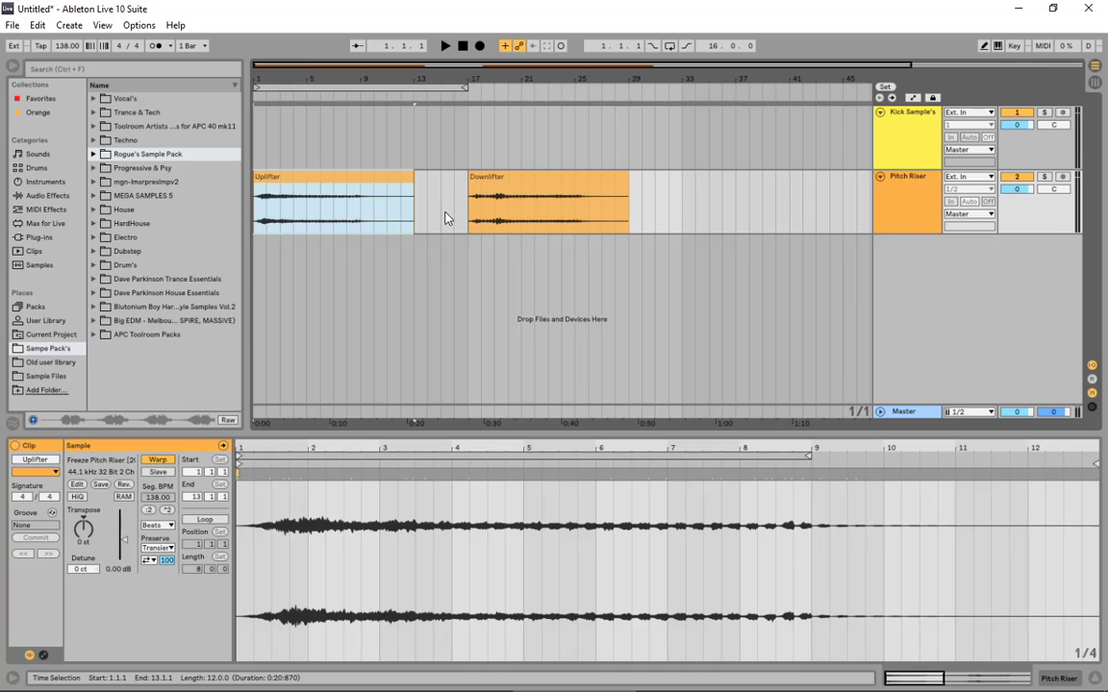
left_click(480, 209)
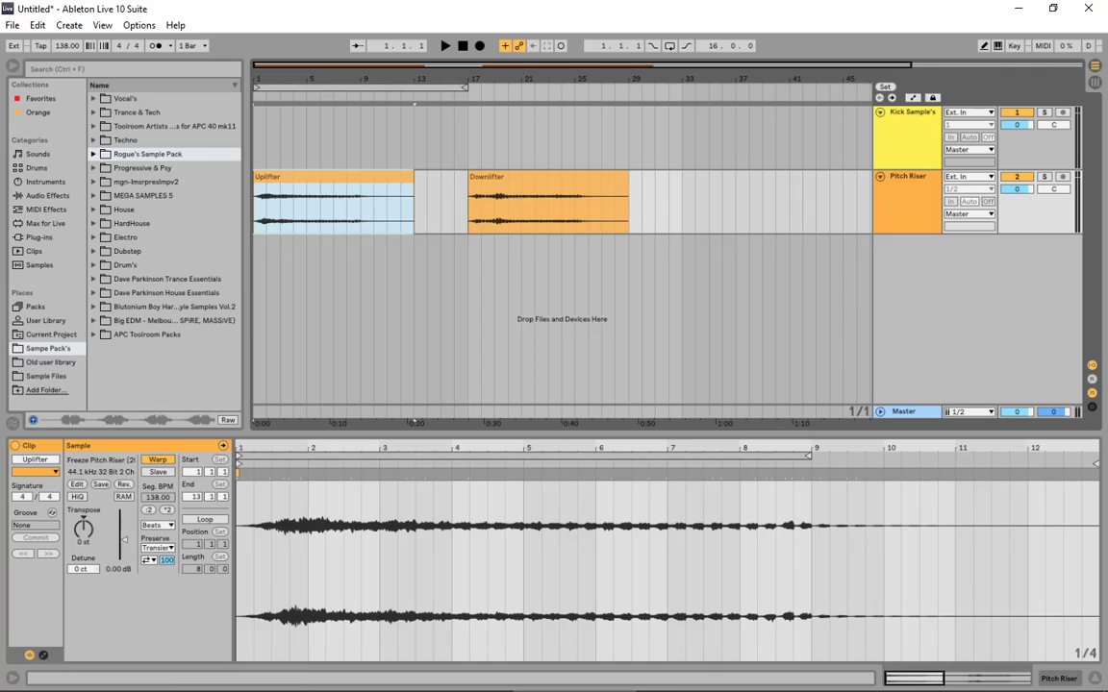